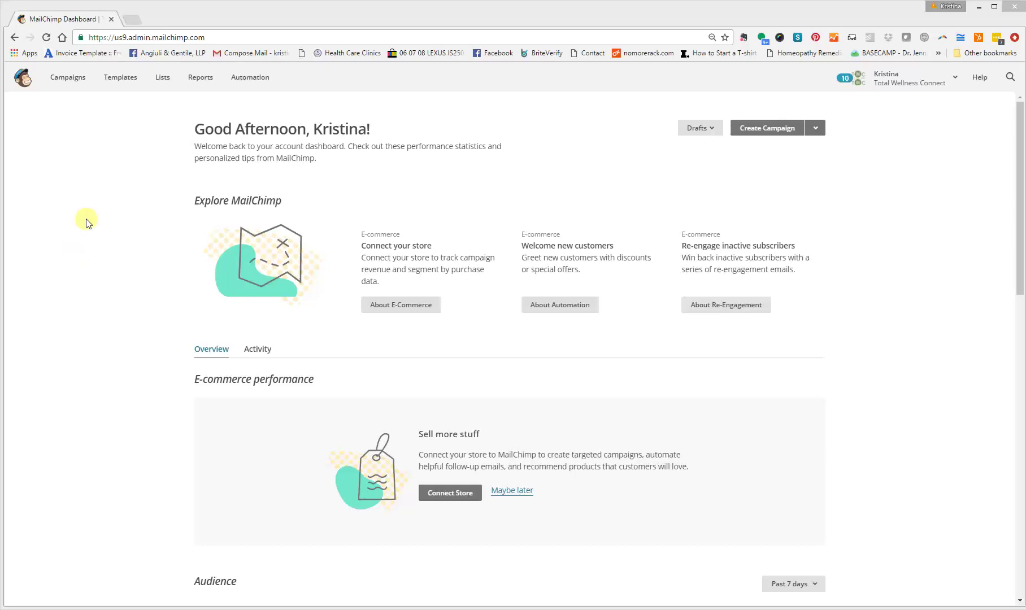
- Create a new email template from the basic 1 Column layout
left_click(123, 86)
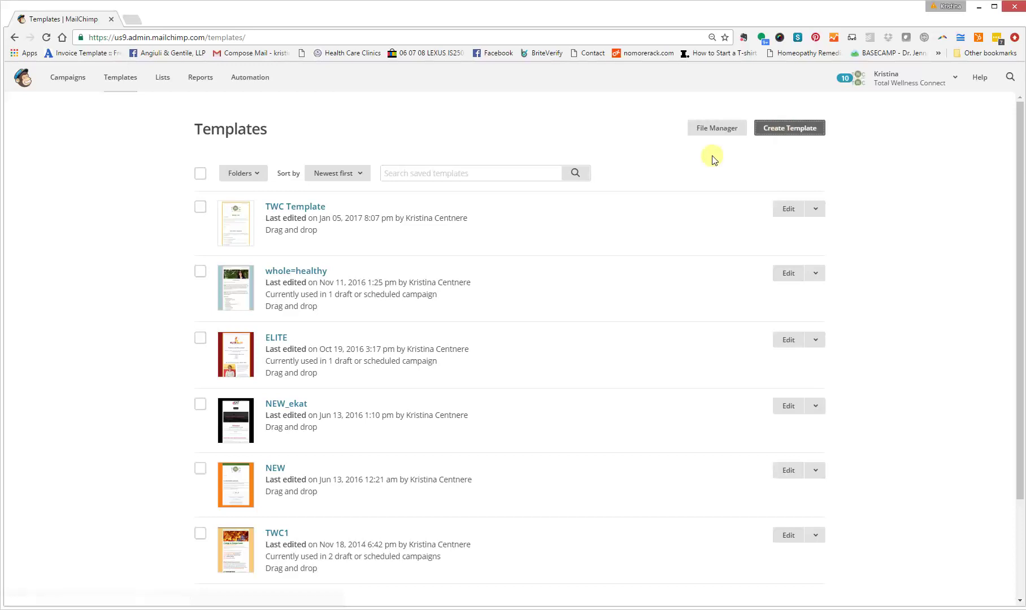
left_click(783, 130)
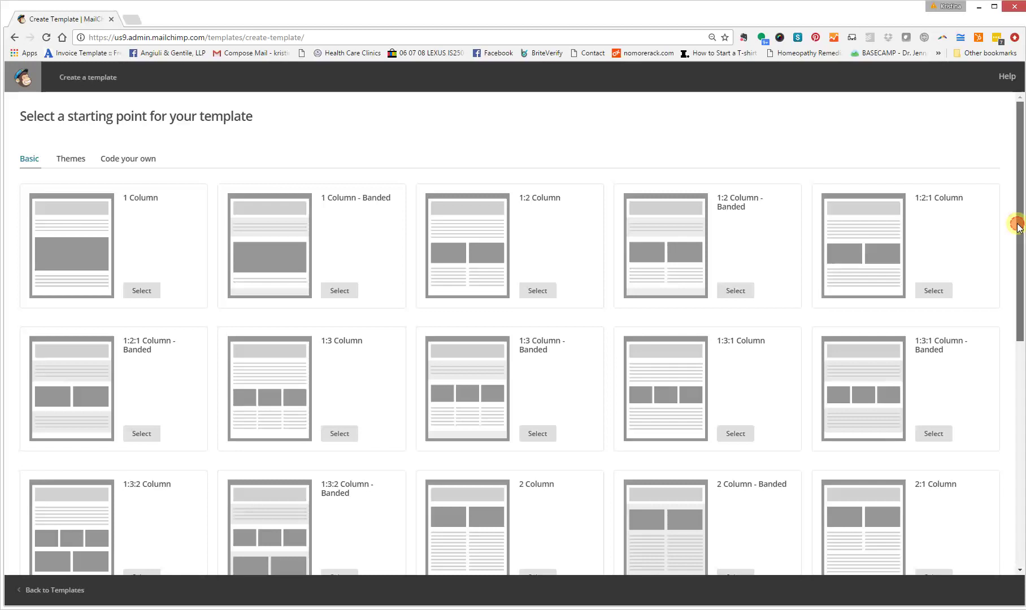
scroll(1021, 270, "down", 1)
scroll(1021, 270, "down", 3)
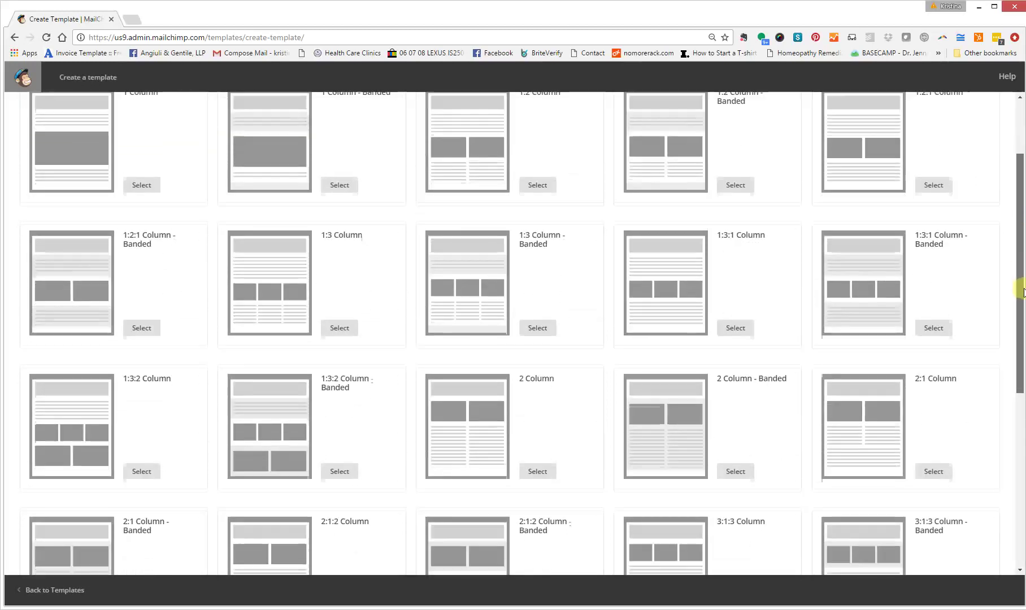
scroll(1022, 270, "down", 3)
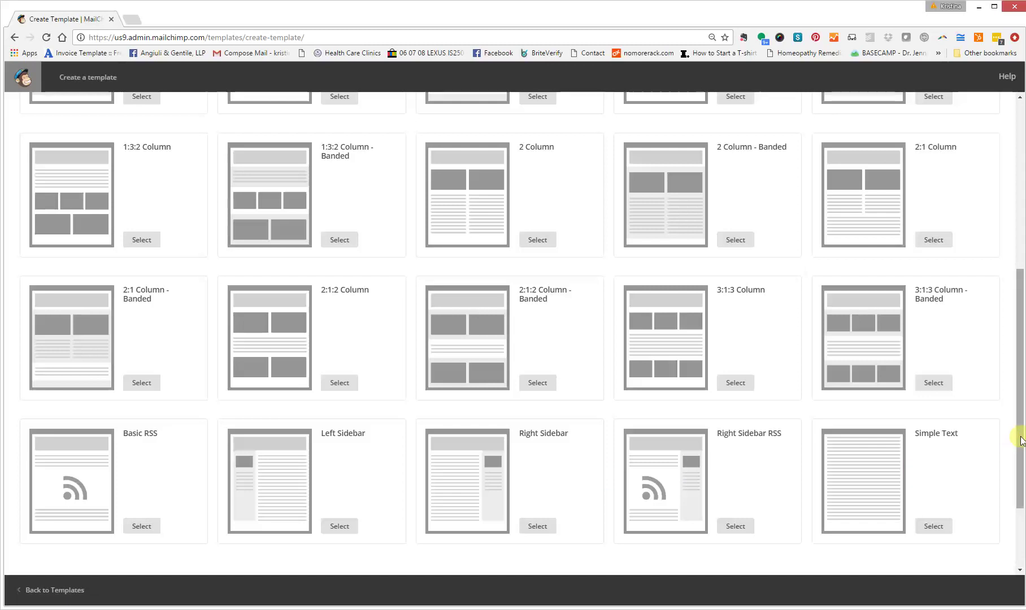
scroll(1010, 353, "up", 3)
scroll(994, 254, "up", 4)
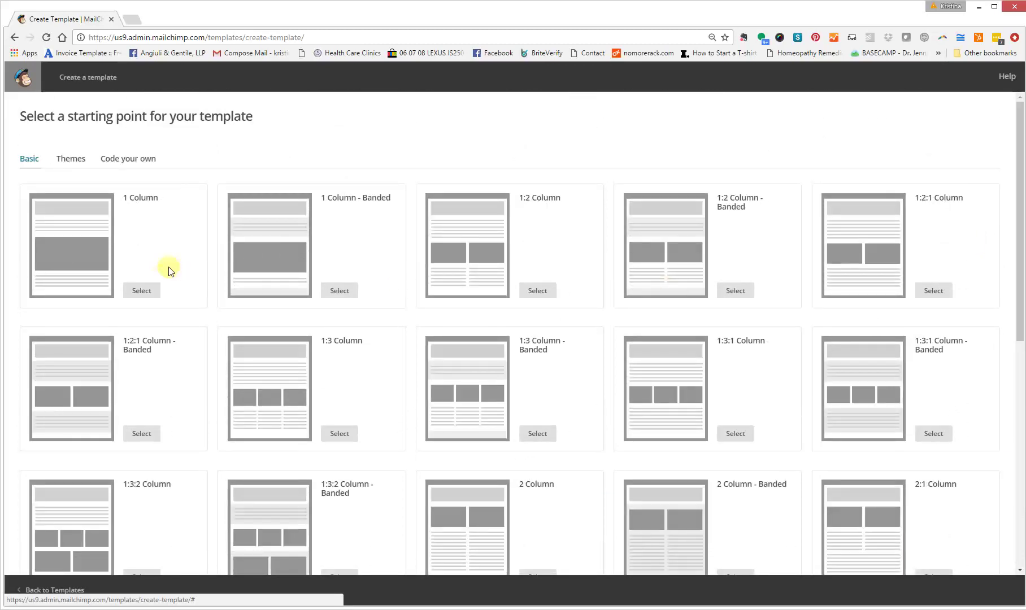
left_click(148, 291)
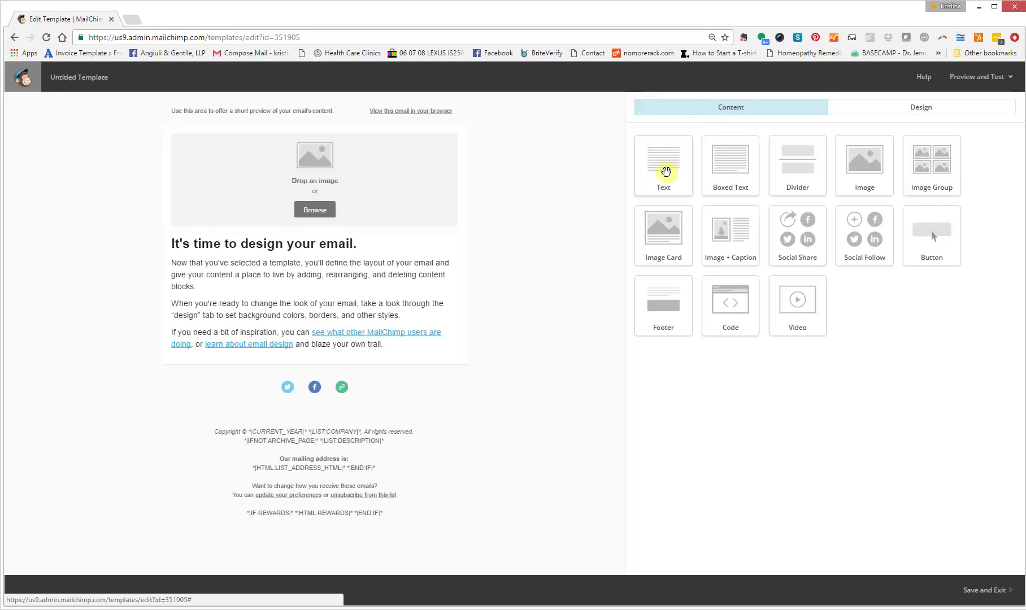
- Set the template's page background color to the blue #2696b3 in the page design settings
left_click_drag(840, 153, 884, 114)
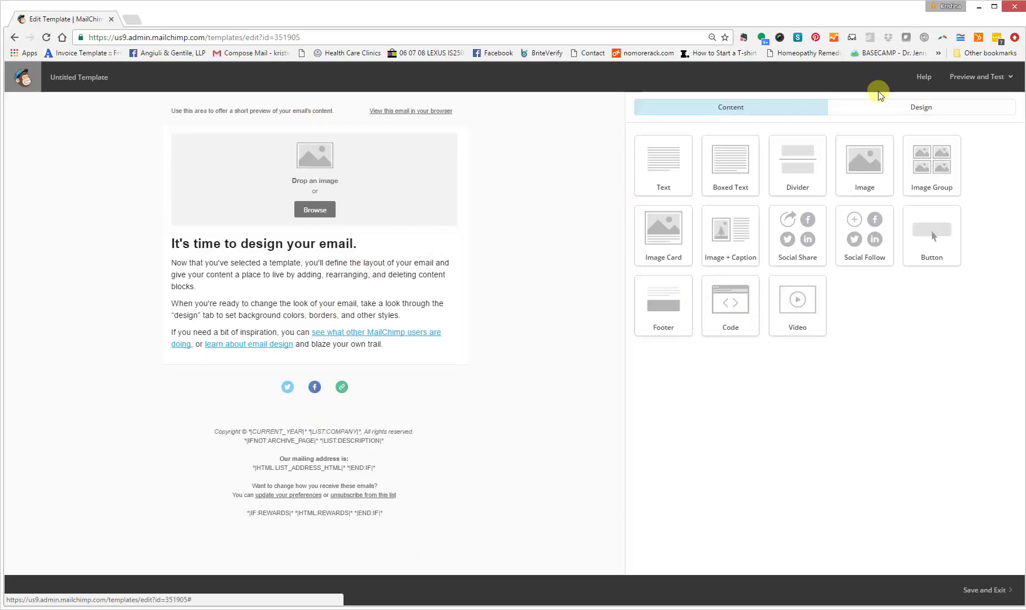
left_click(947, 113)
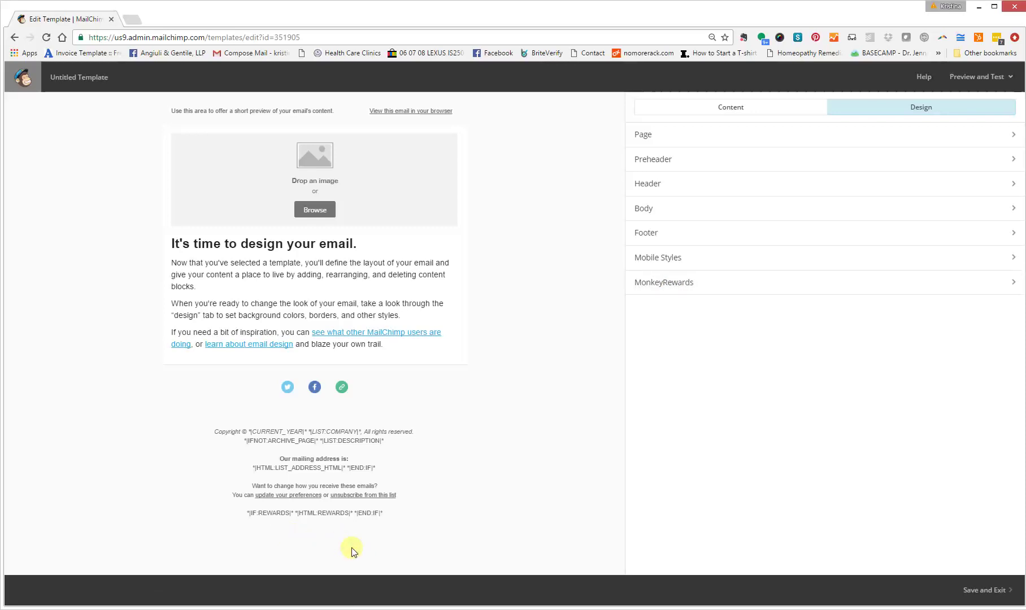
left_click(710, 135)
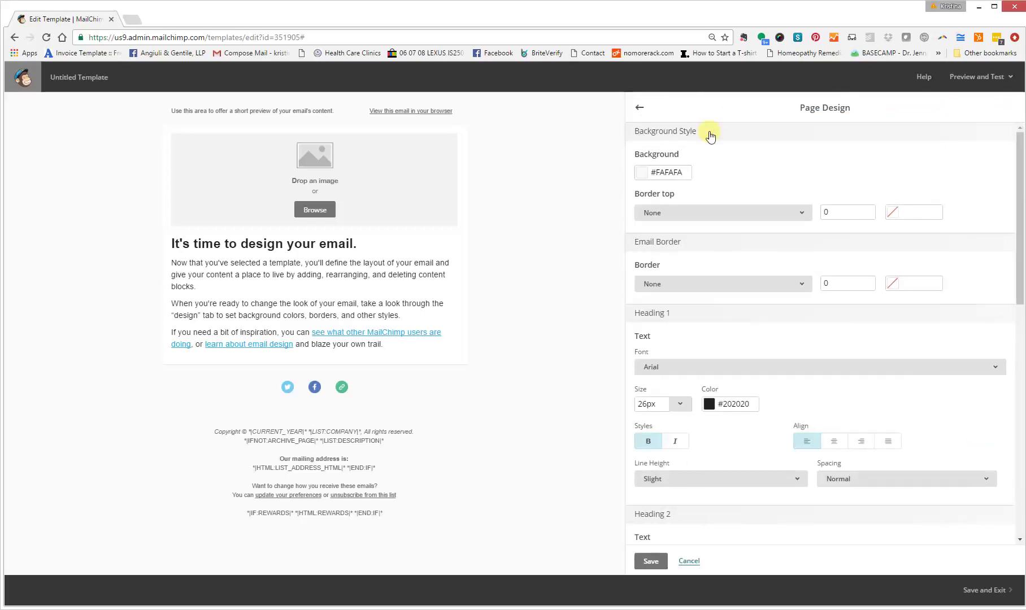
left_click(640, 174)
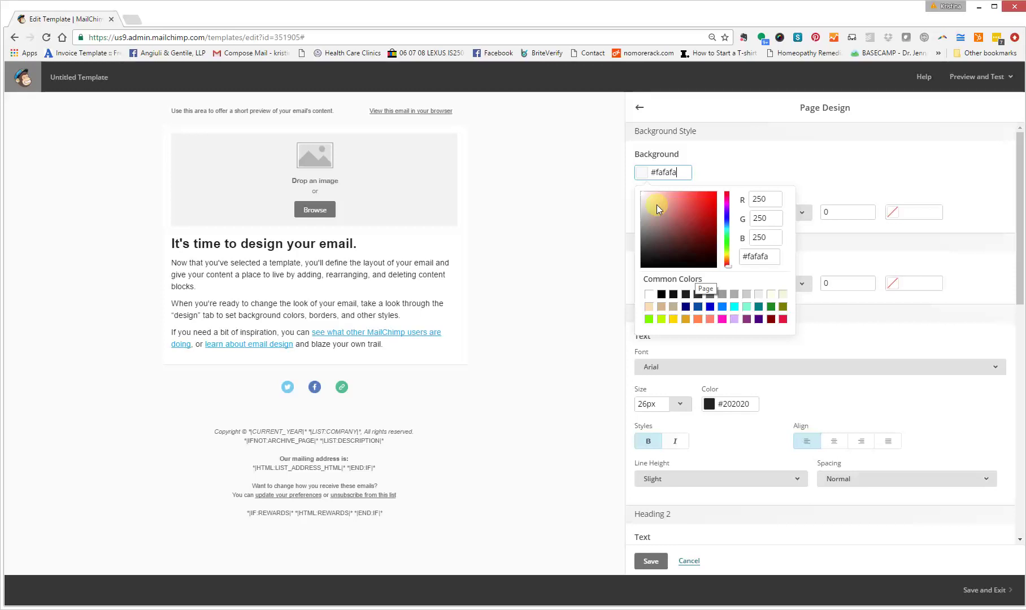
left_click_drag(729, 266, 731, 226)
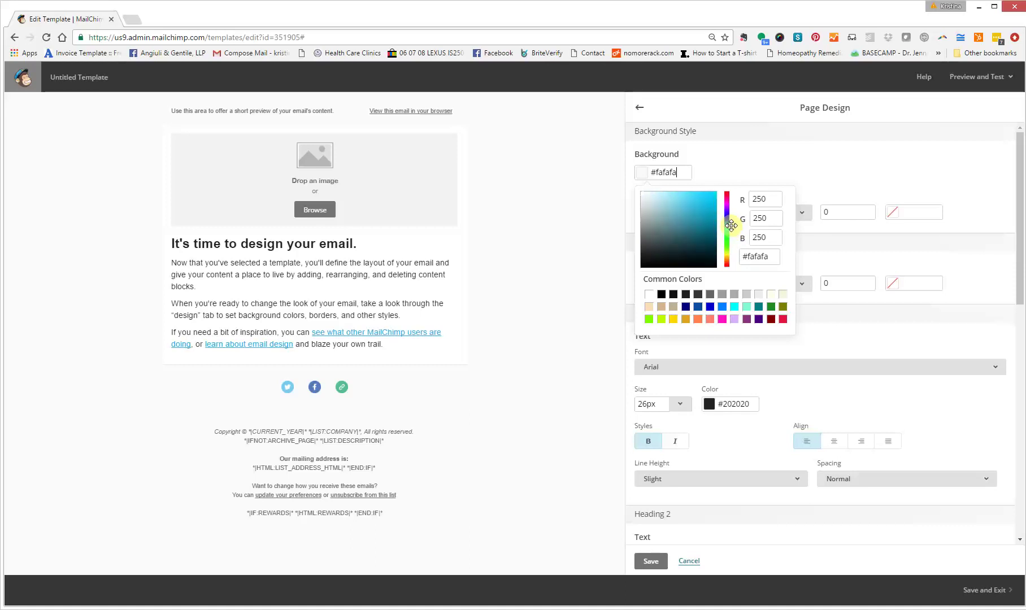
left_click_drag(689, 195, 701, 215)
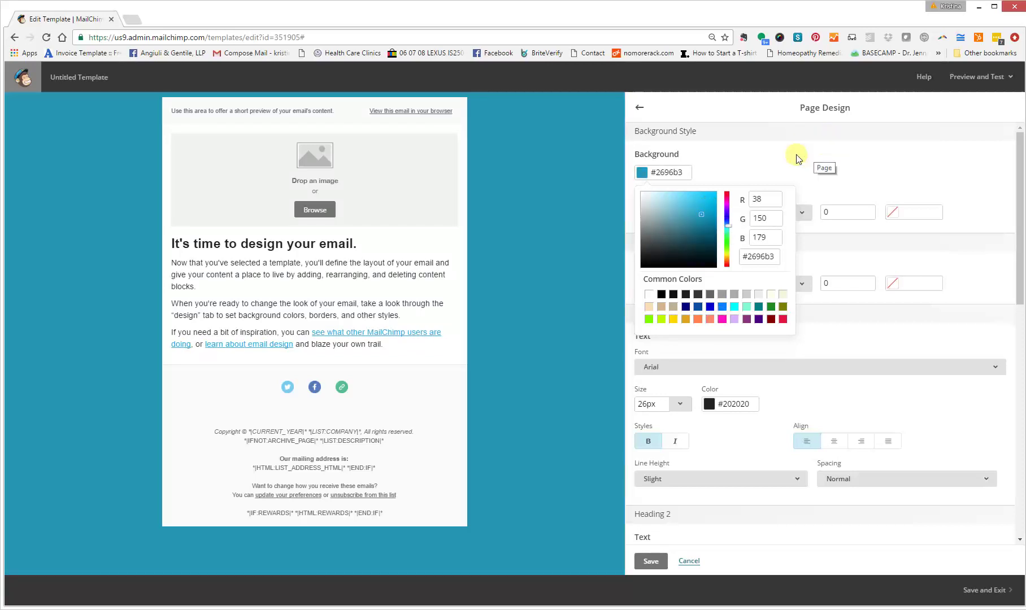
left_click(796, 155)
- Give the page background a solid 5px top border in dark color #071d22
left_click(723, 215)
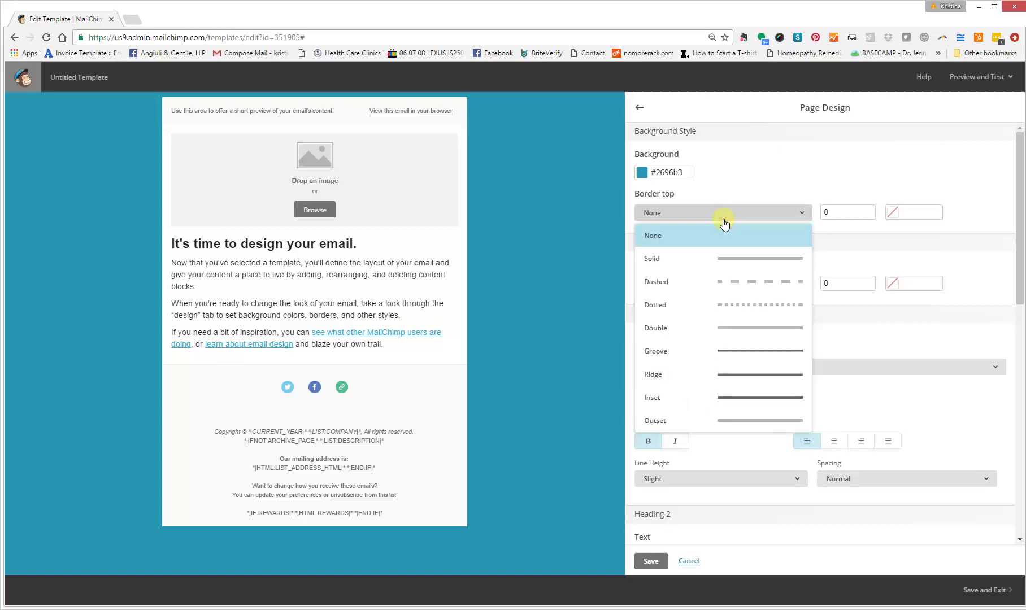
left_click(723, 258)
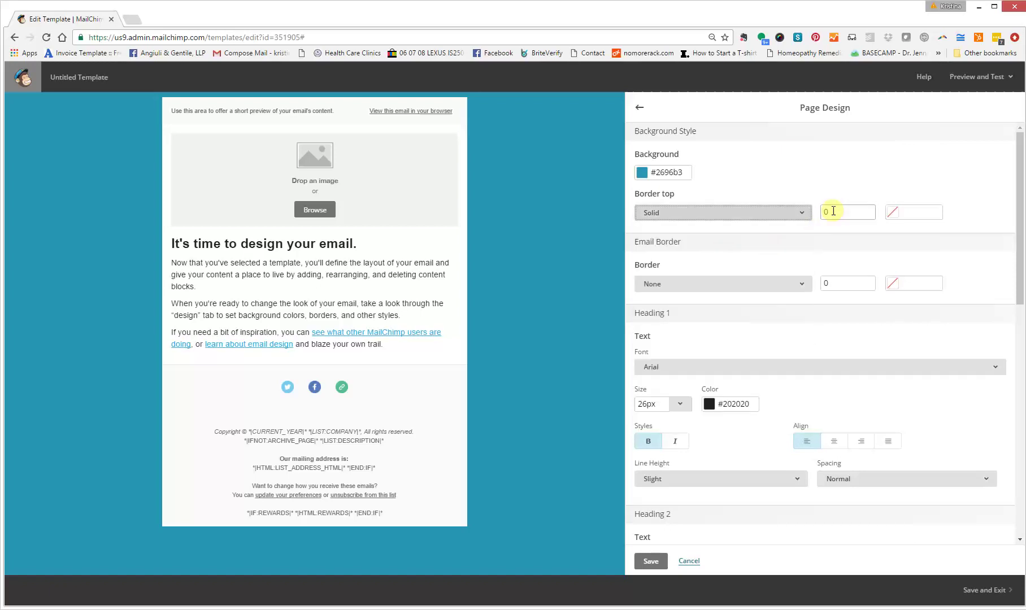
left_click_drag(830, 213, 814, 216)
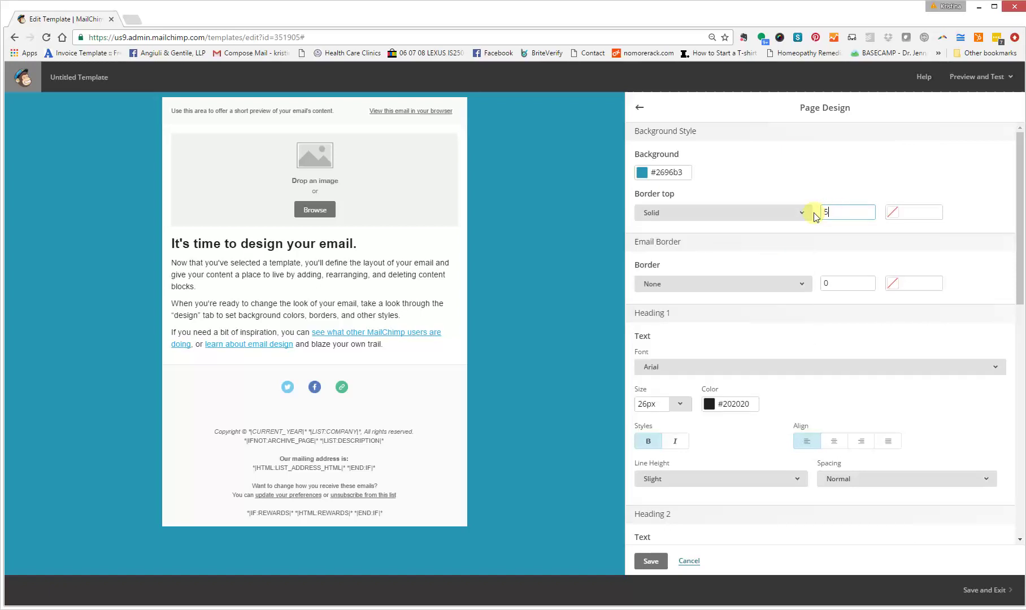
left_click(892, 214)
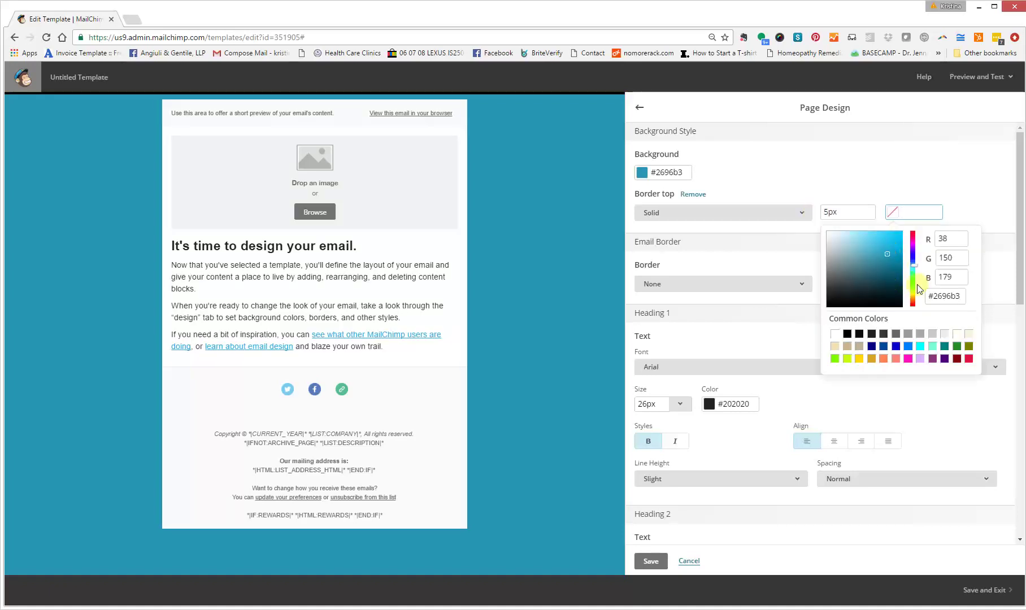
left_click(887, 288)
left_click_drag(887, 287, 887, 297)
left_click(935, 215)
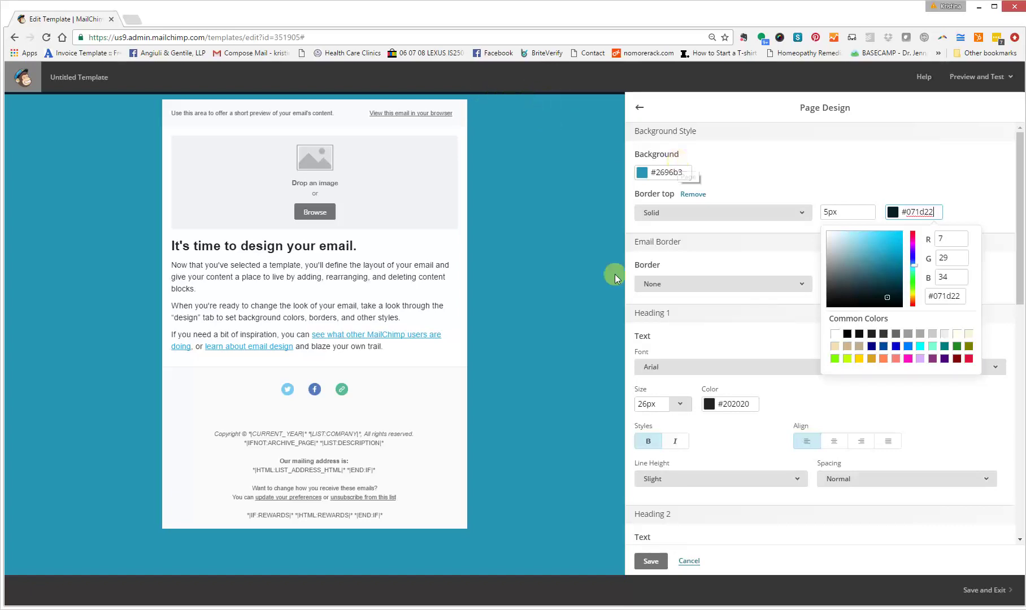
- Add a solid 5px email border using the top border's color, #071d22
left_click(698, 286)
left_click(705, 332)
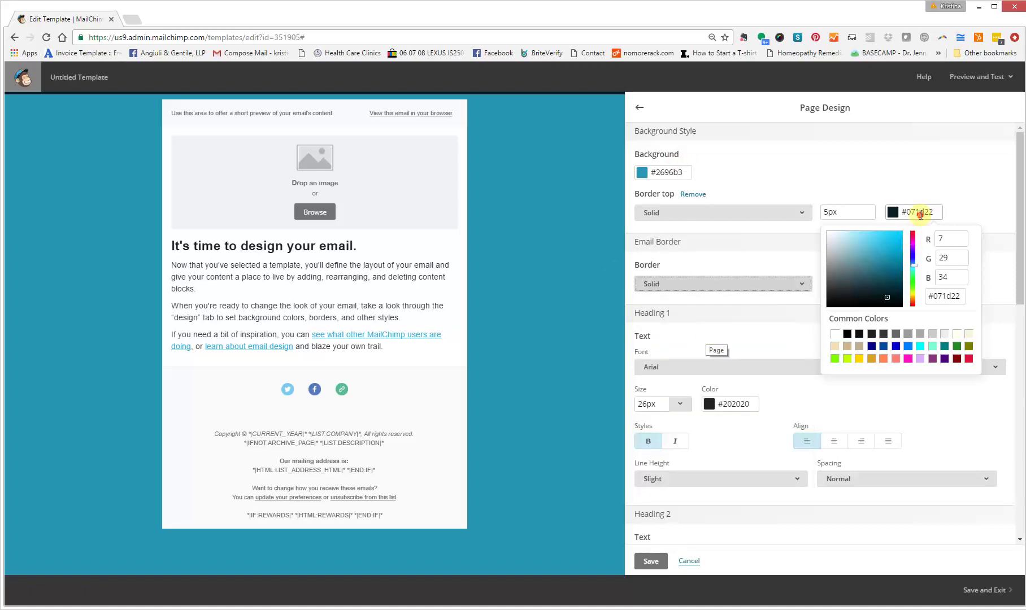
left_click(891, 168)
left_click(836, 285)
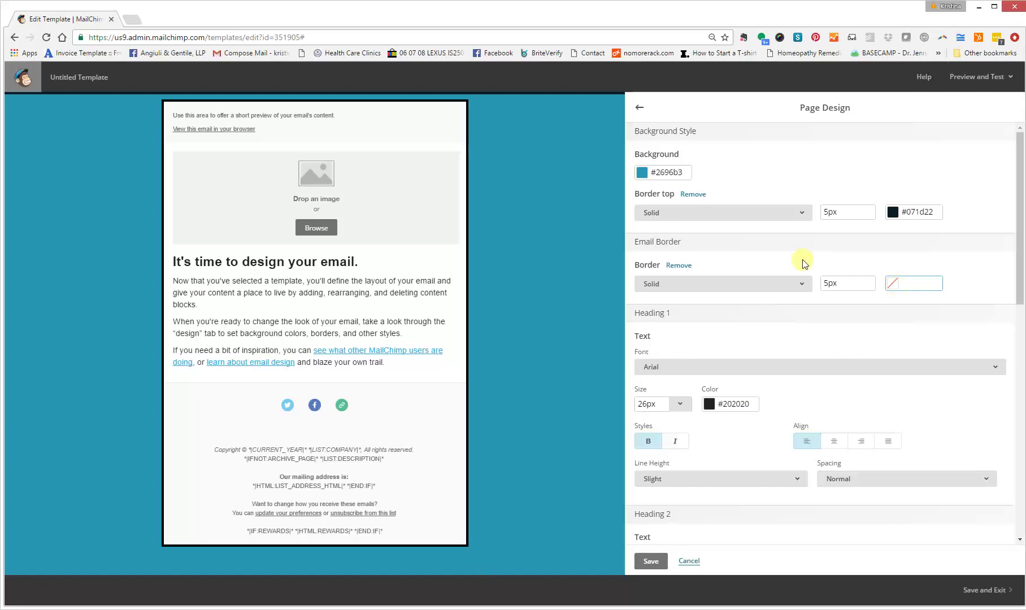
left_click(934, 215)
key("ctrl+c")
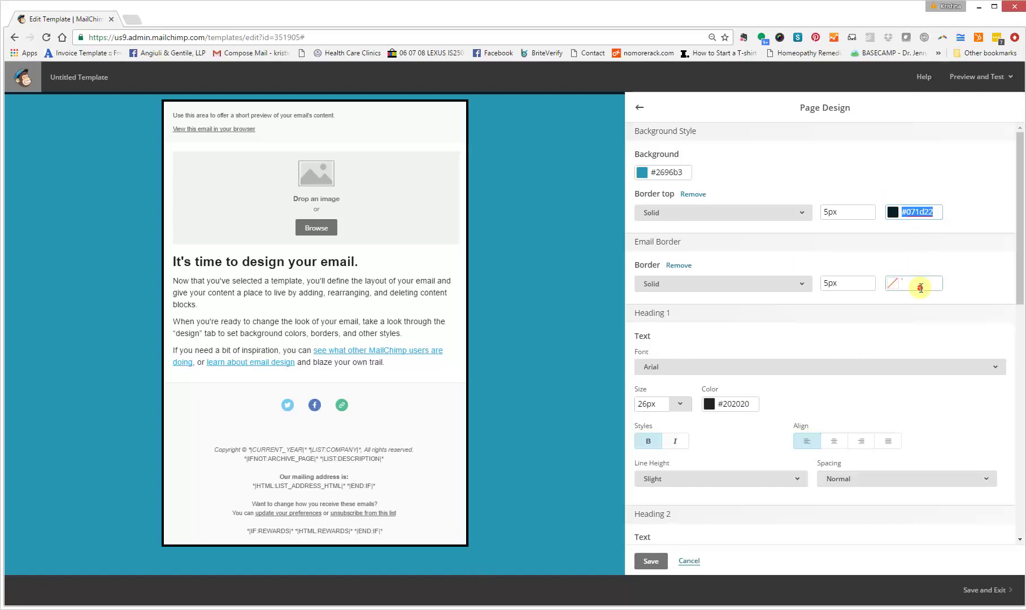
left_click(920, 282)
key("ctrl+v")
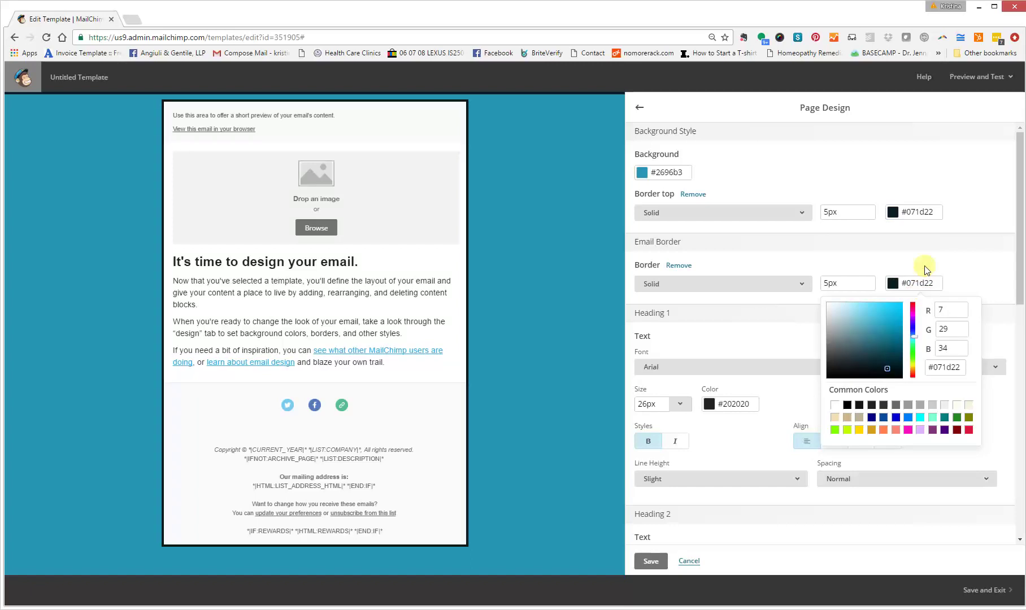
left_click(963, 251)
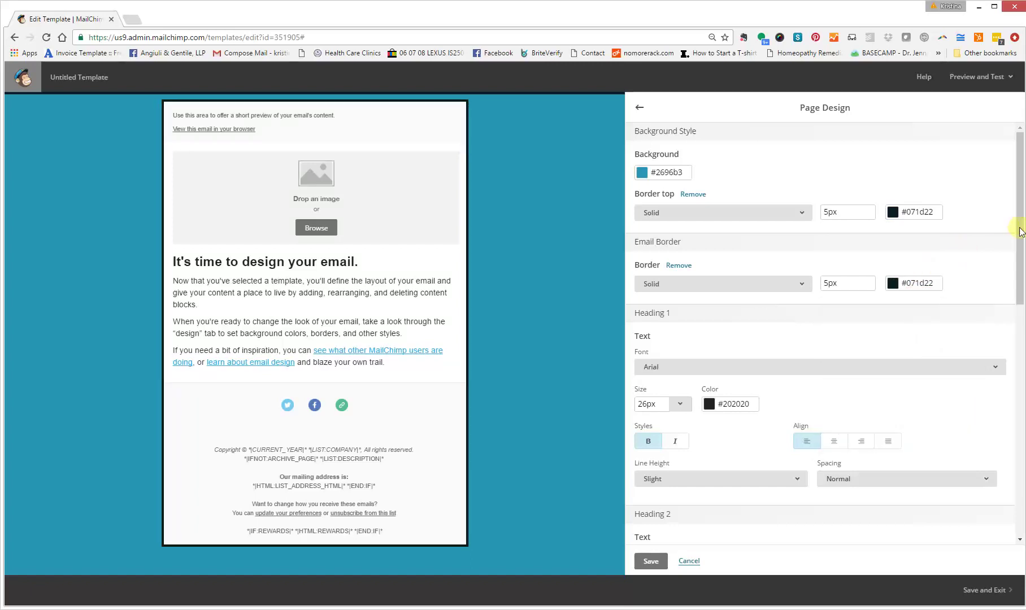
- Set the Heading 1 text size to 16px and its color to the blue #084c9e
left_click_drag(1020, 239, 1021, 294)
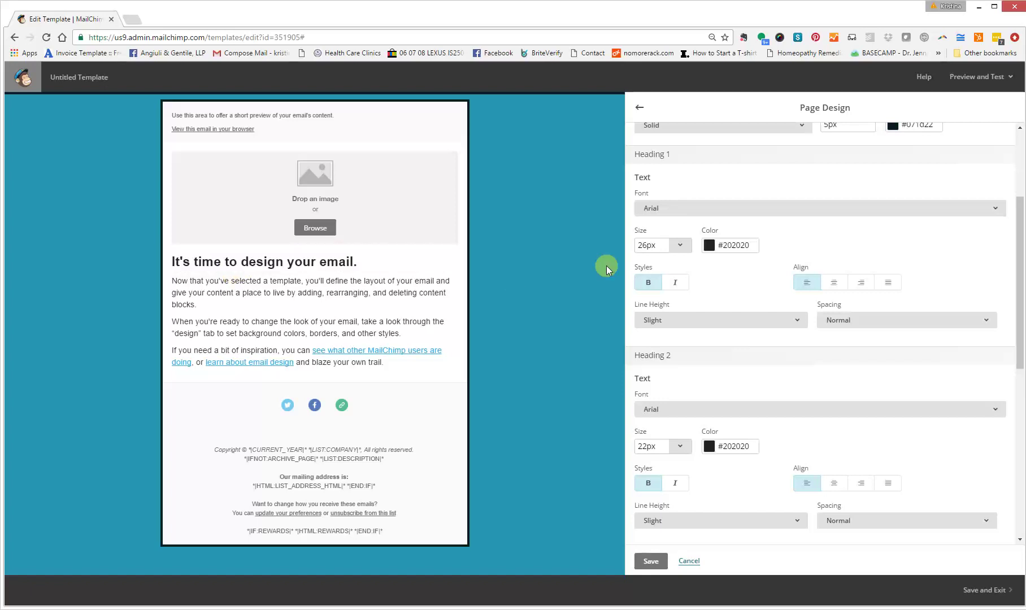
left_click(679, 247)
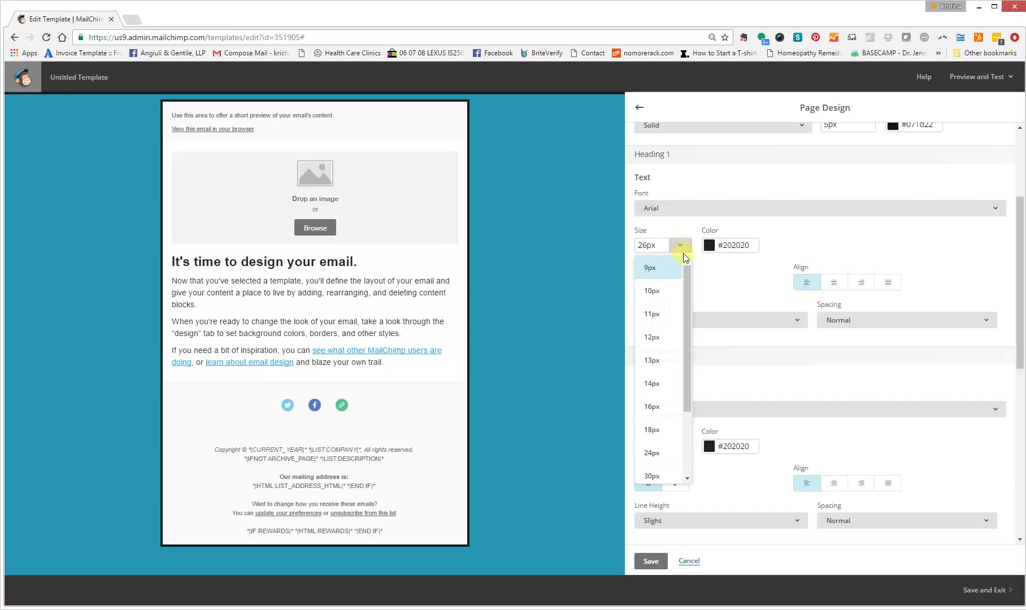
left_click(658, 410)
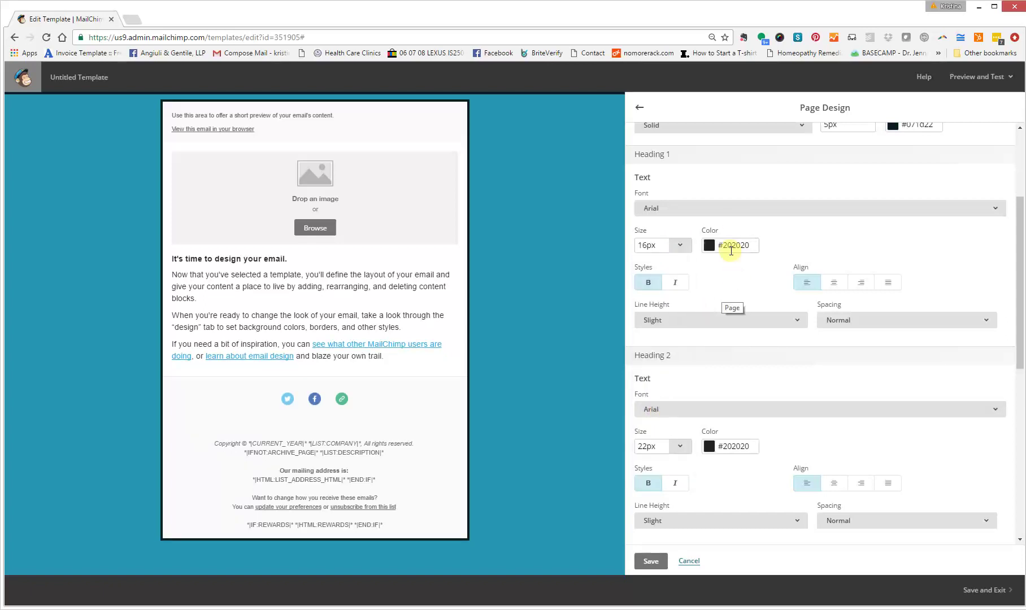
left_click(708, 245)
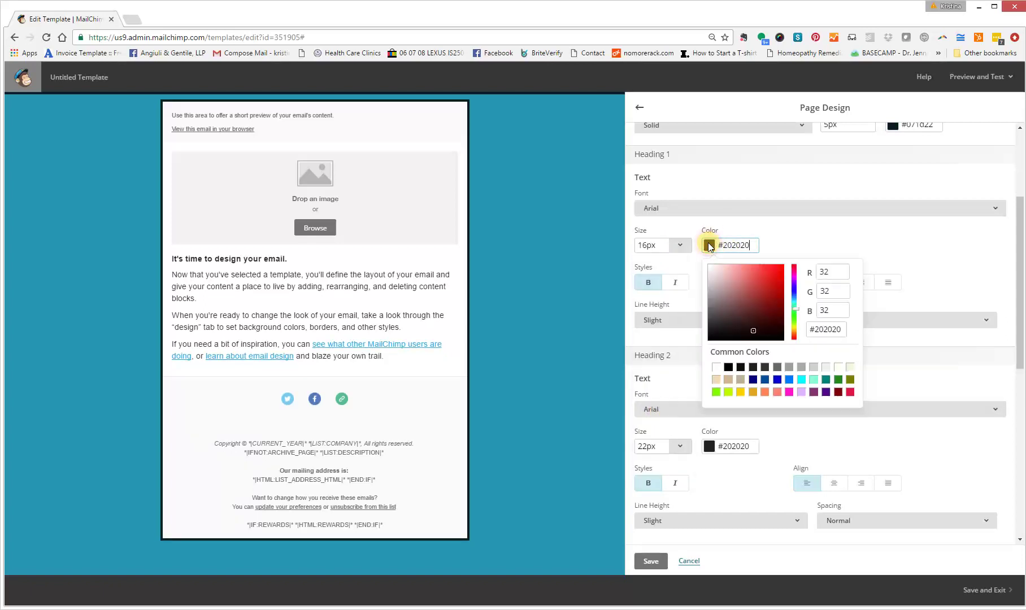
left_click(763, 381)
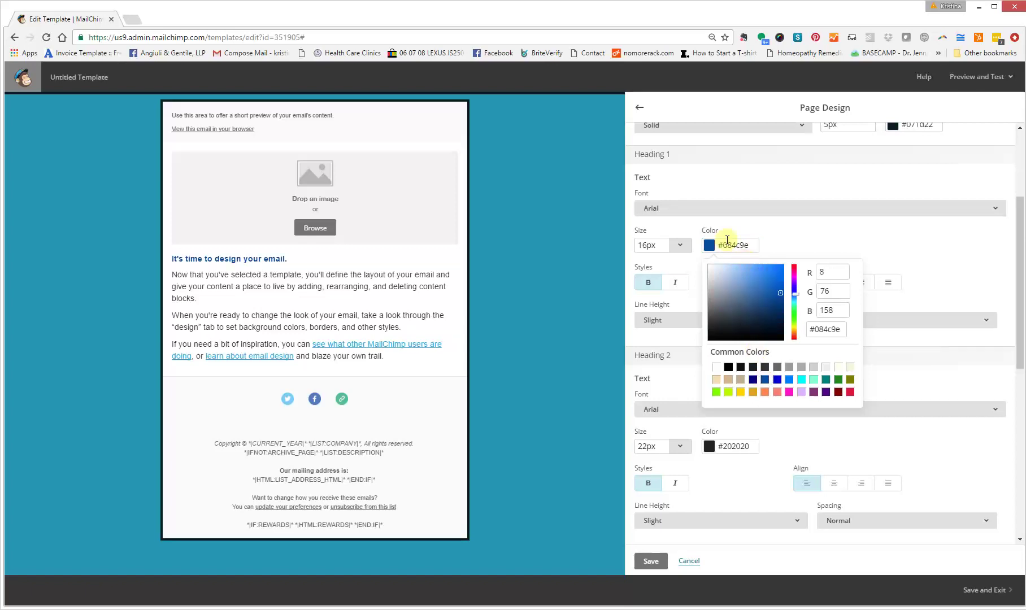
left_click(687, 261)
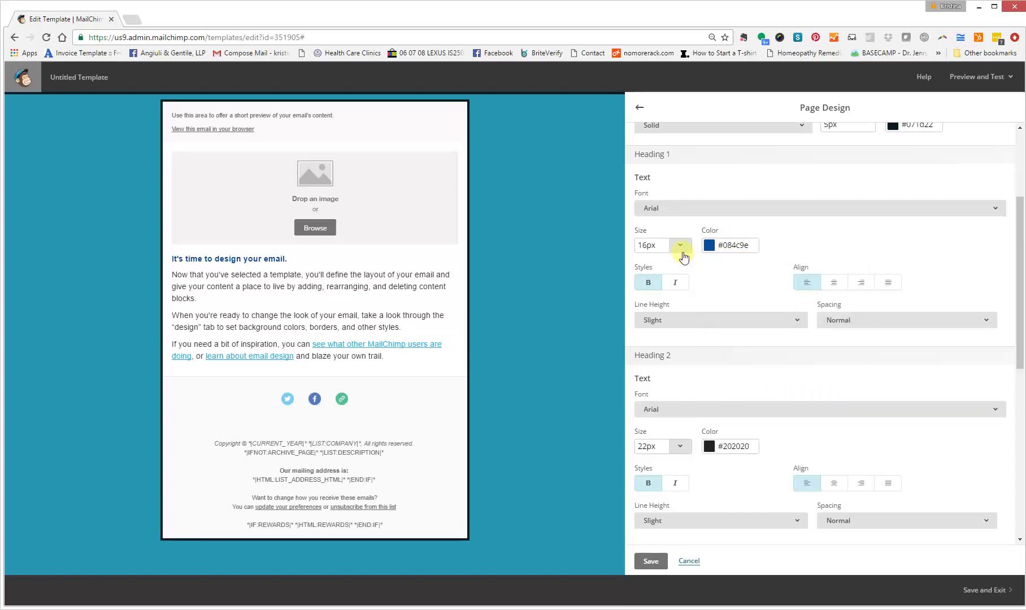
- Set the Heading 1 text size to 30px and center-align it
left_click(683, 254)
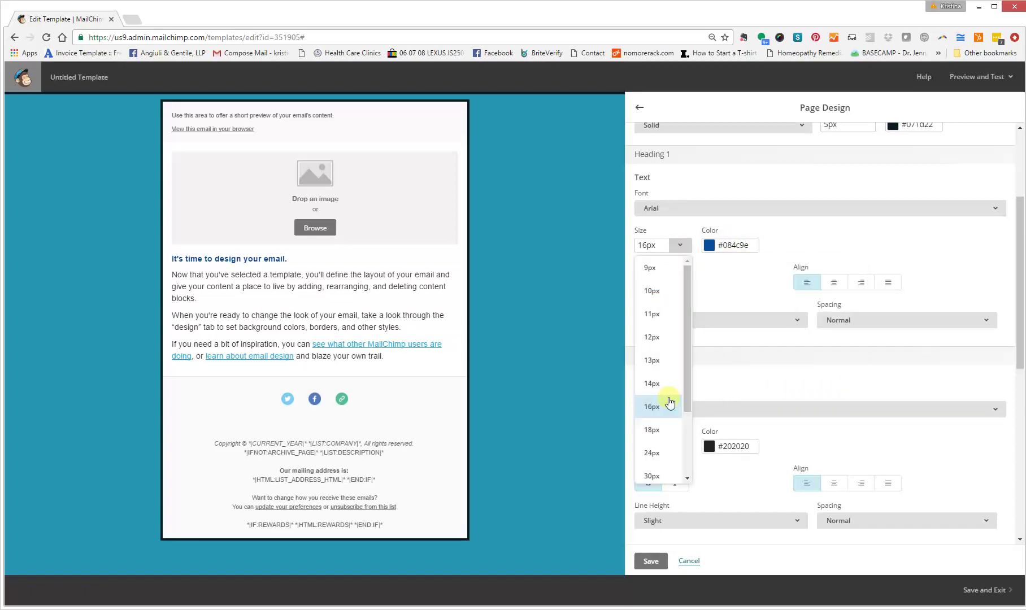
left_click(658, 478)
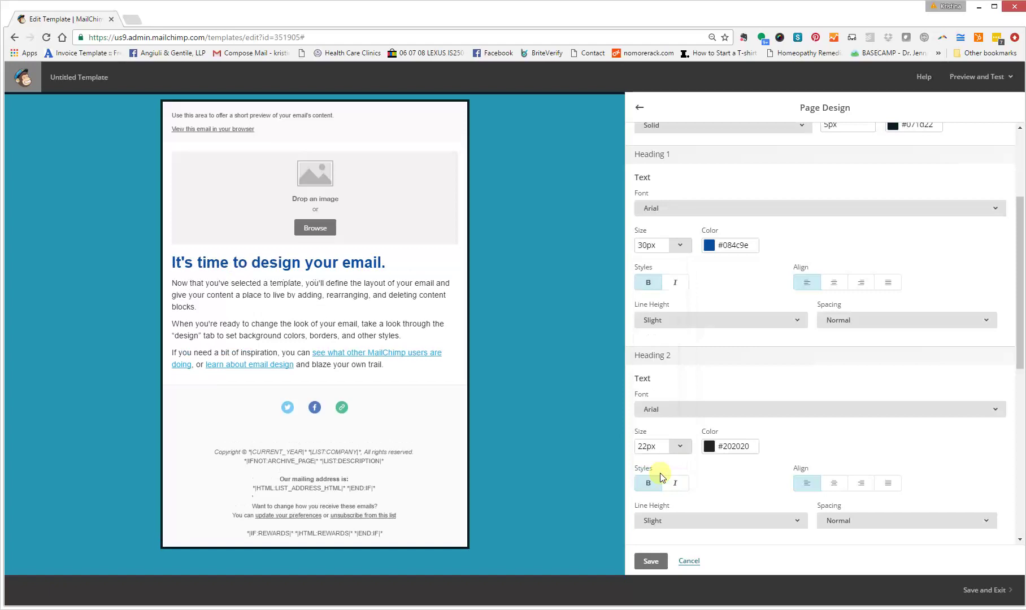
left_click(837, 287)
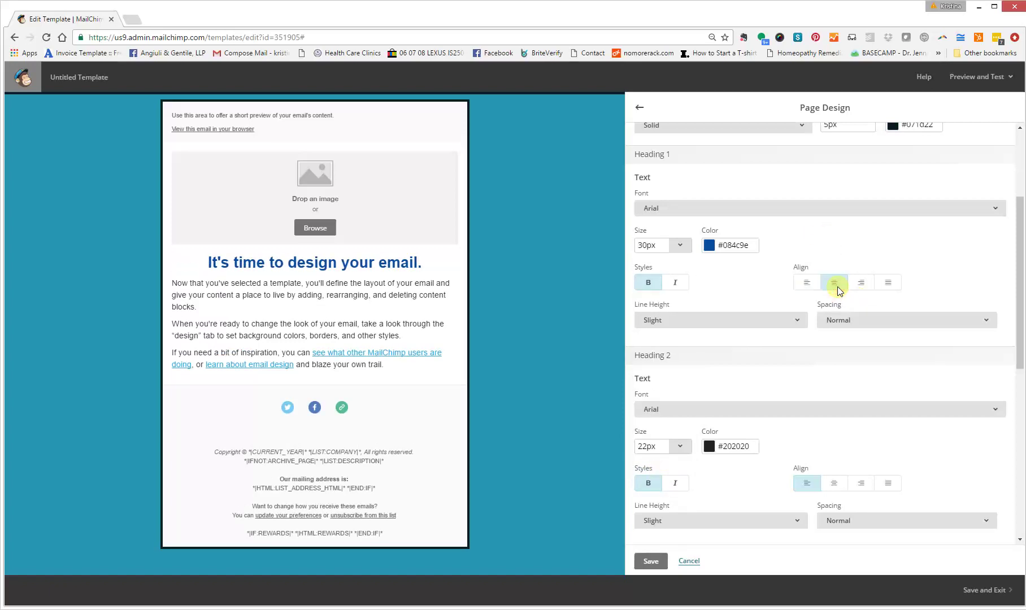
- Set the Heading 1 line height to 1 1/2 Spacing and its letter spacing to 2px
left_click(755, 321)
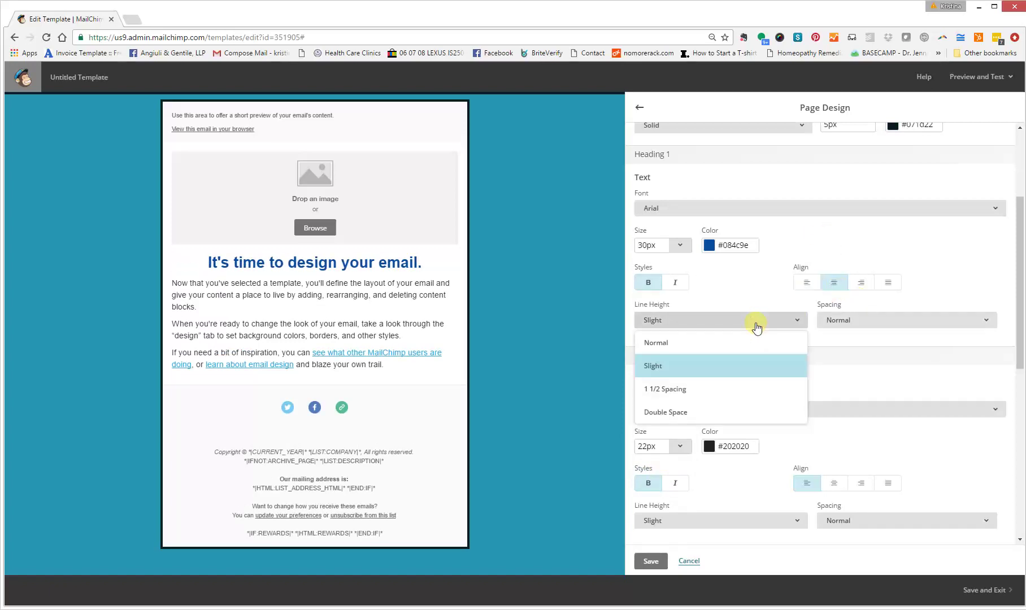
left_click(738, 389)
left_click(850, 320)
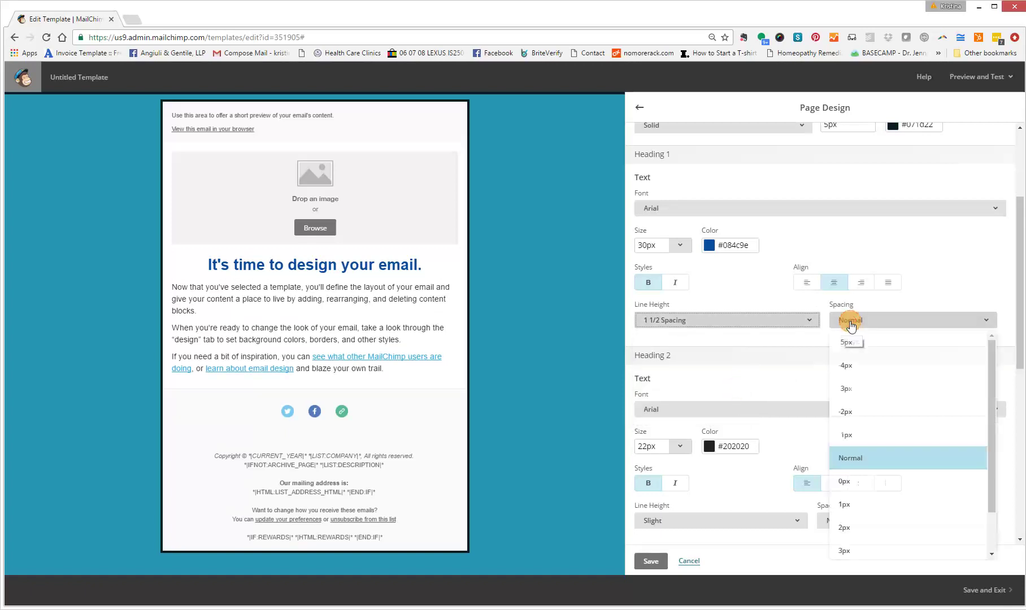
left_click(863, 529)
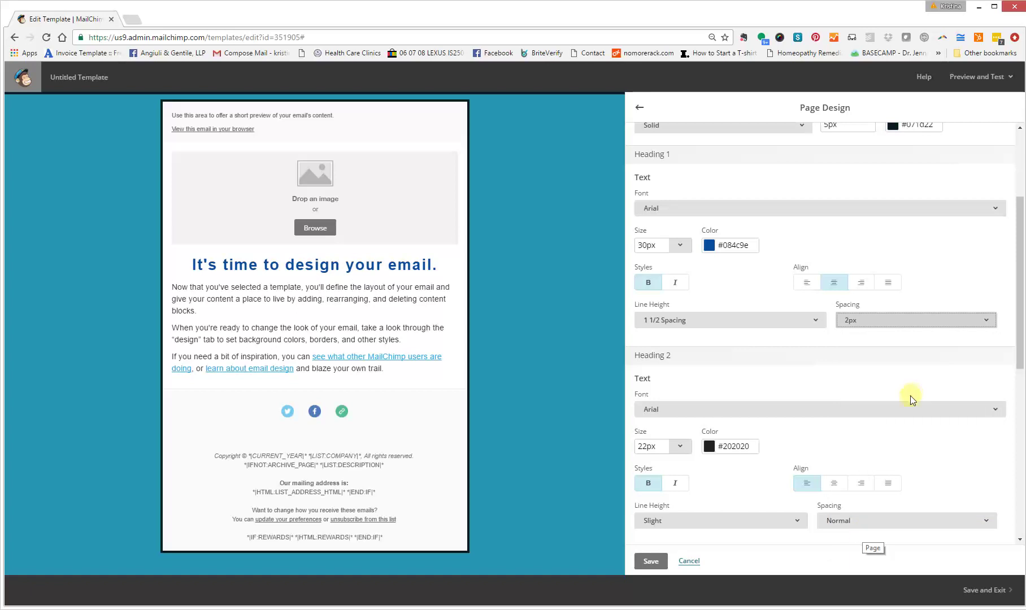
left_click_drag(1019, 315, 1020, 378)
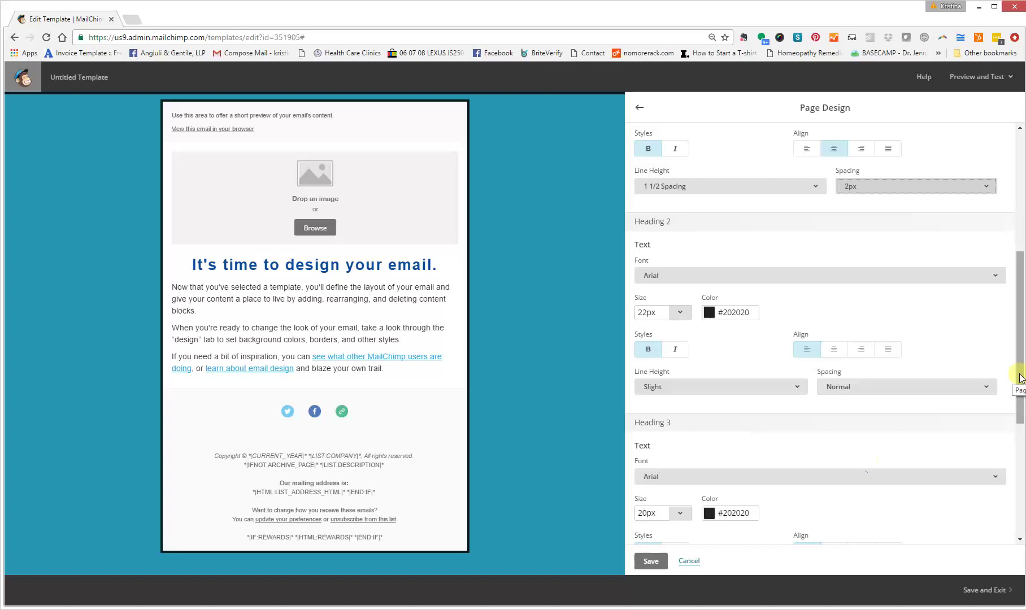
- Leave the page design and set the preheader's background color to white, #ffffff
scroll(1015, 435, "down", 1)
scroll(1015, 435, "down", 5)
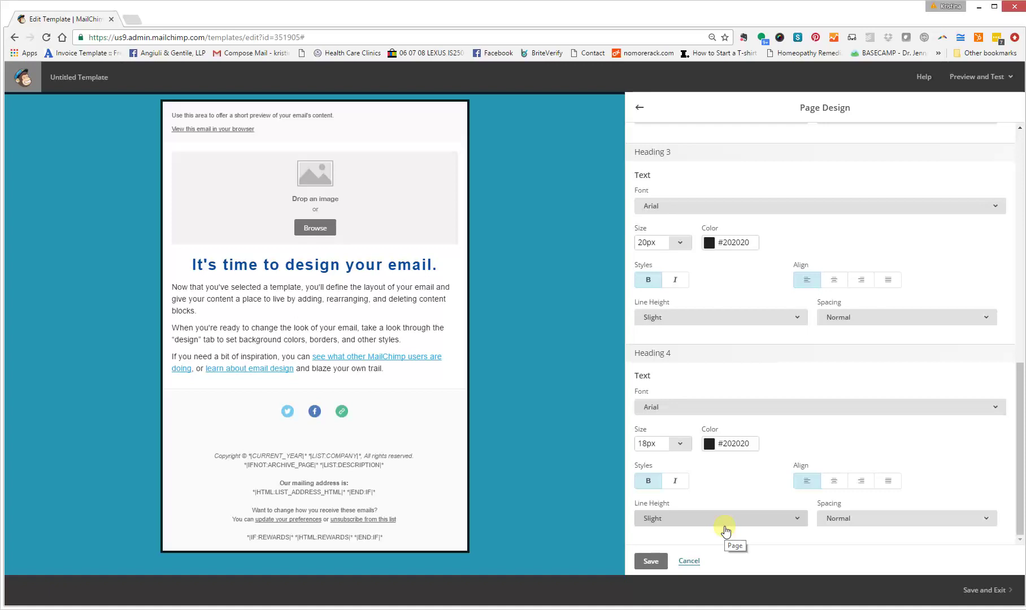
left_click(640, 109)
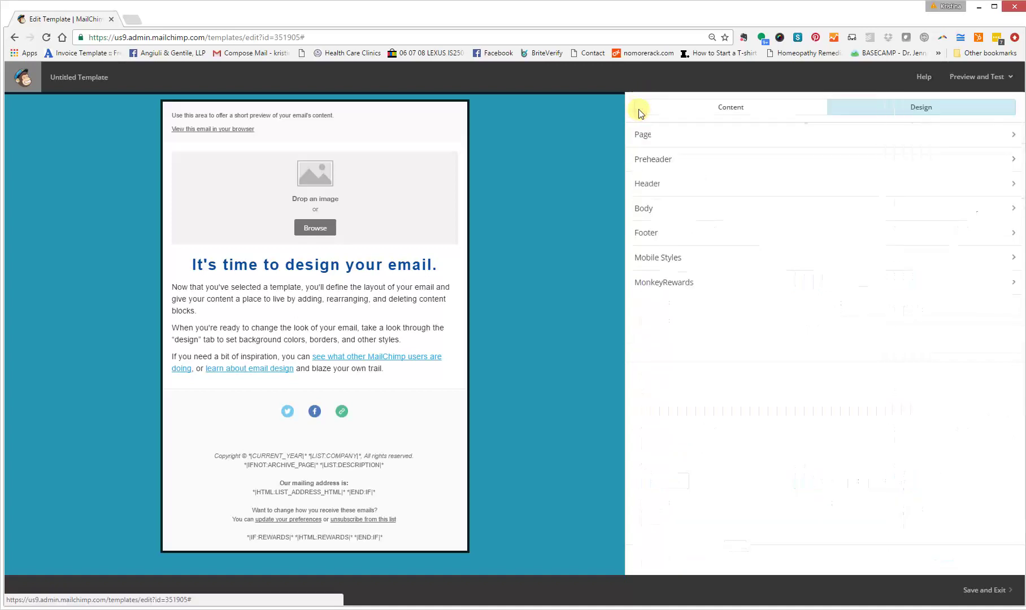
left_click(653, 164)
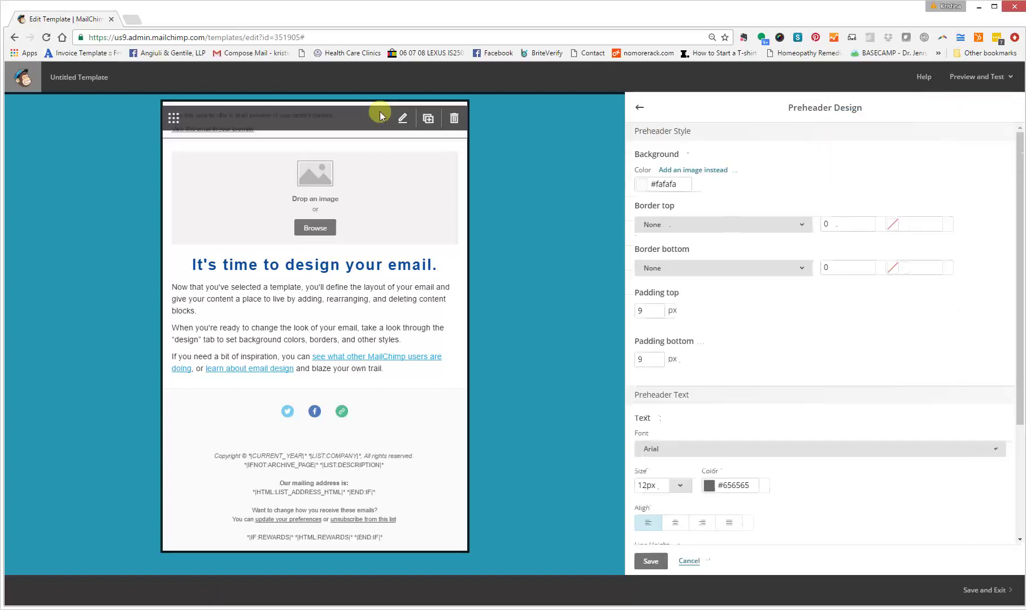
left_click(647, 188)
left_click(689, 230)
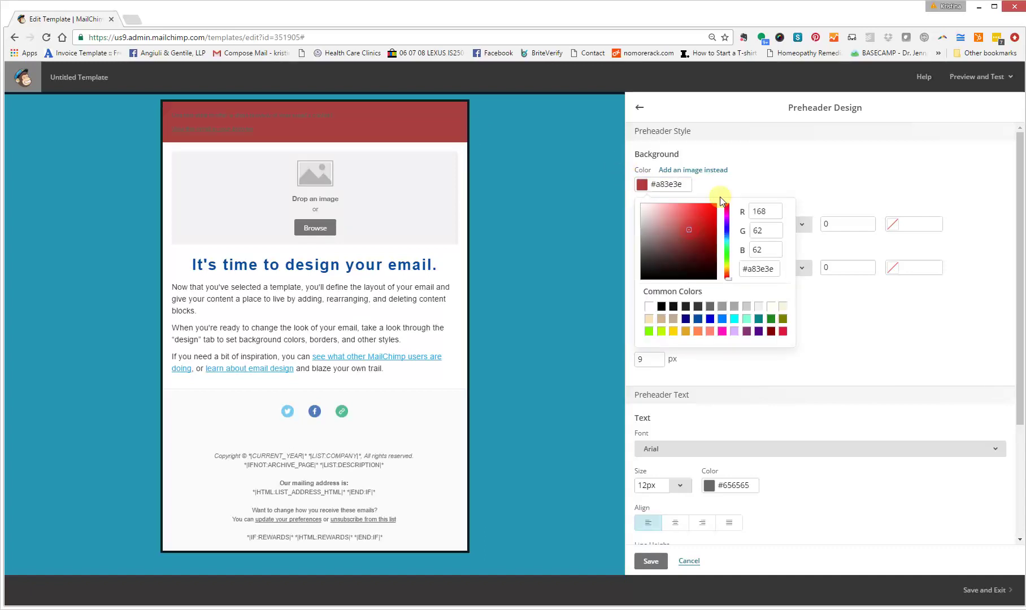
left_click(642, 193)
left_click(642, 204)
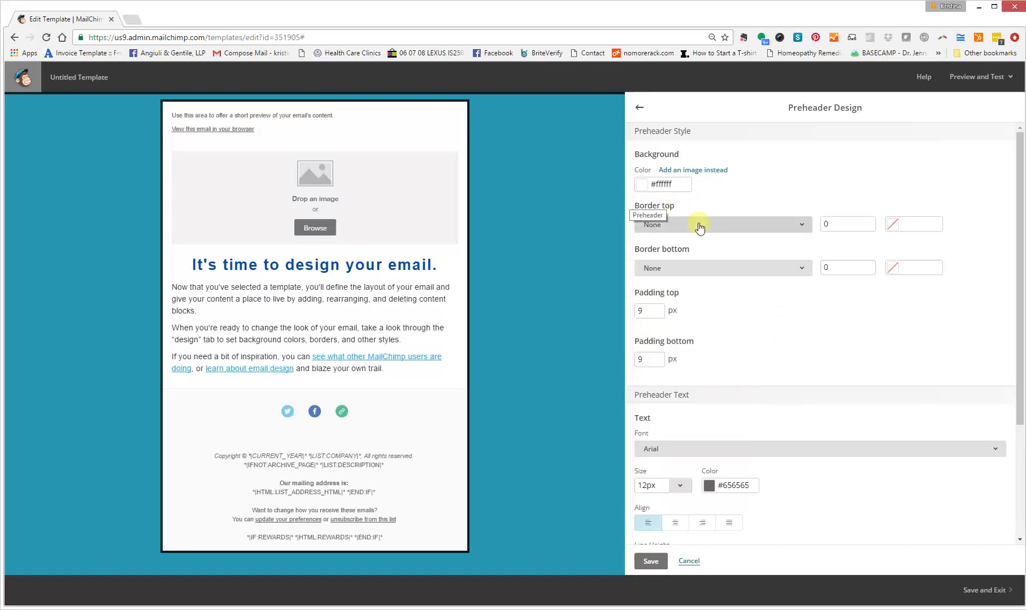
- Set the preheader's top padding to 15 px and its bottom padding to 20 px
double_click(639, 311)
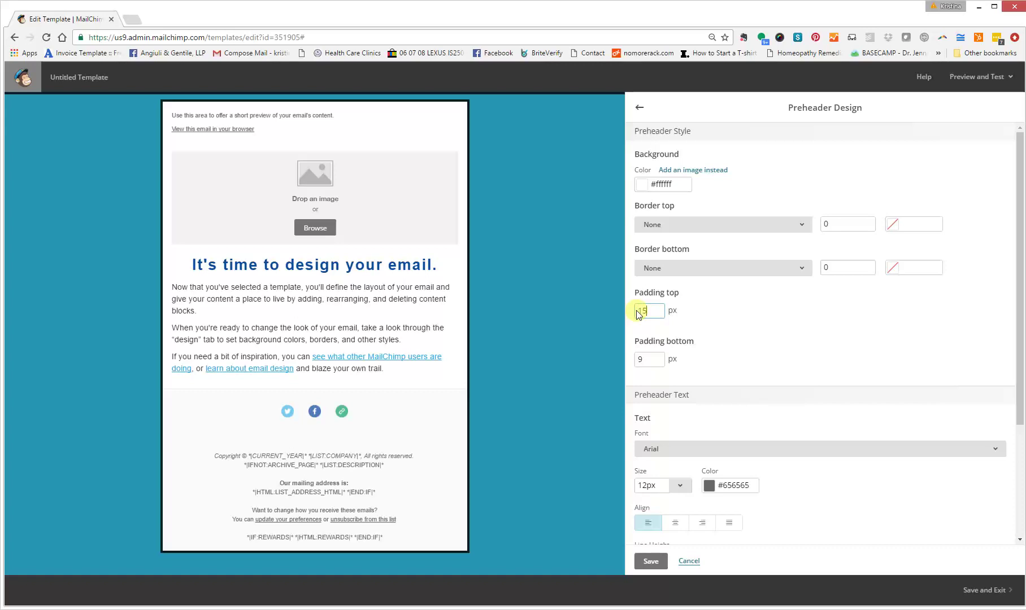
type("15")
key("Tab")
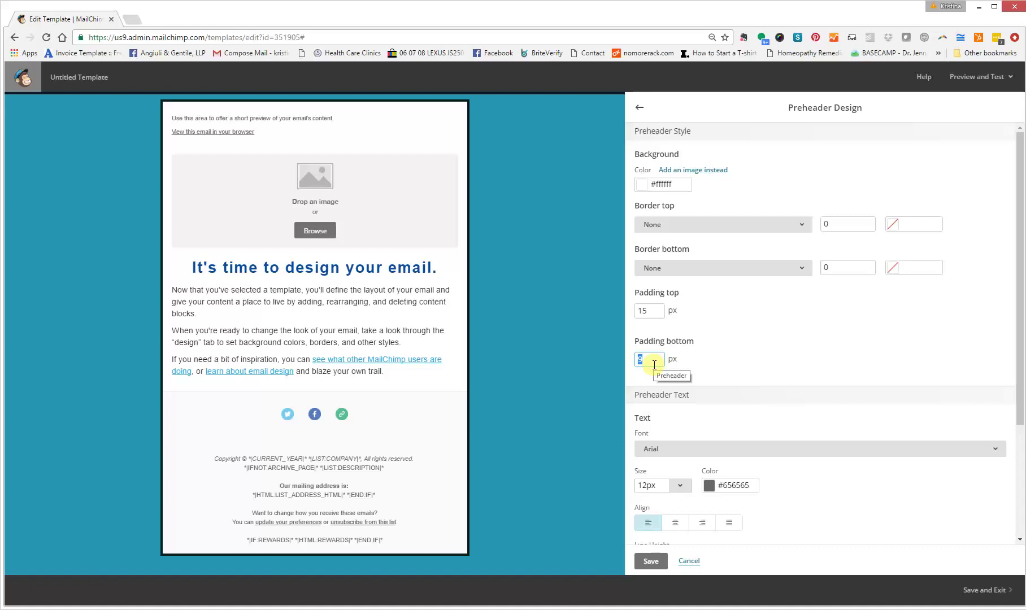
type("0")
key("Tab")
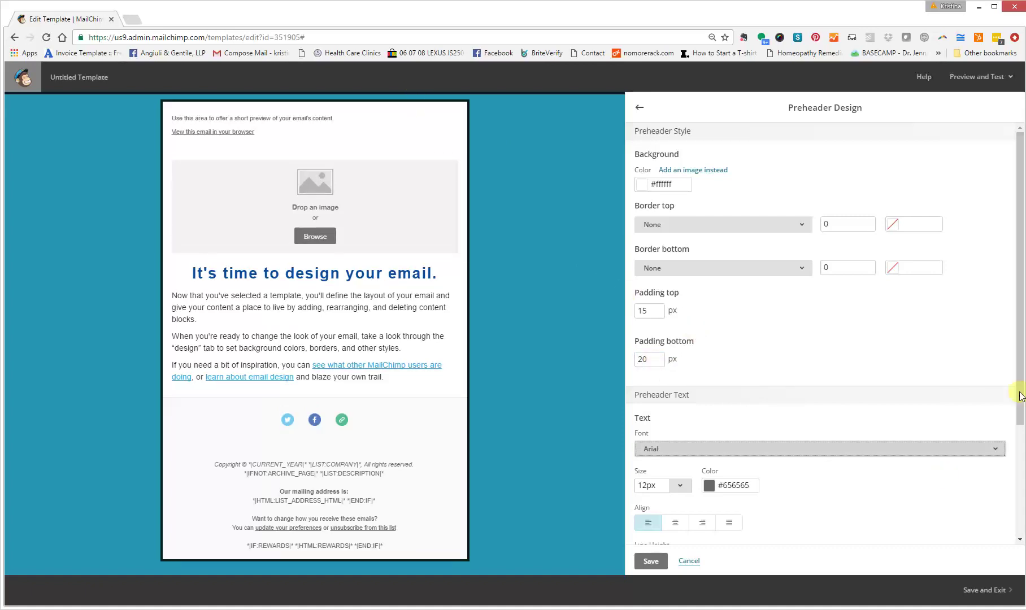
- Left-align the preheader text and change its font to Playfair Display
left_click_drag(1021, 390, 1021, 457)
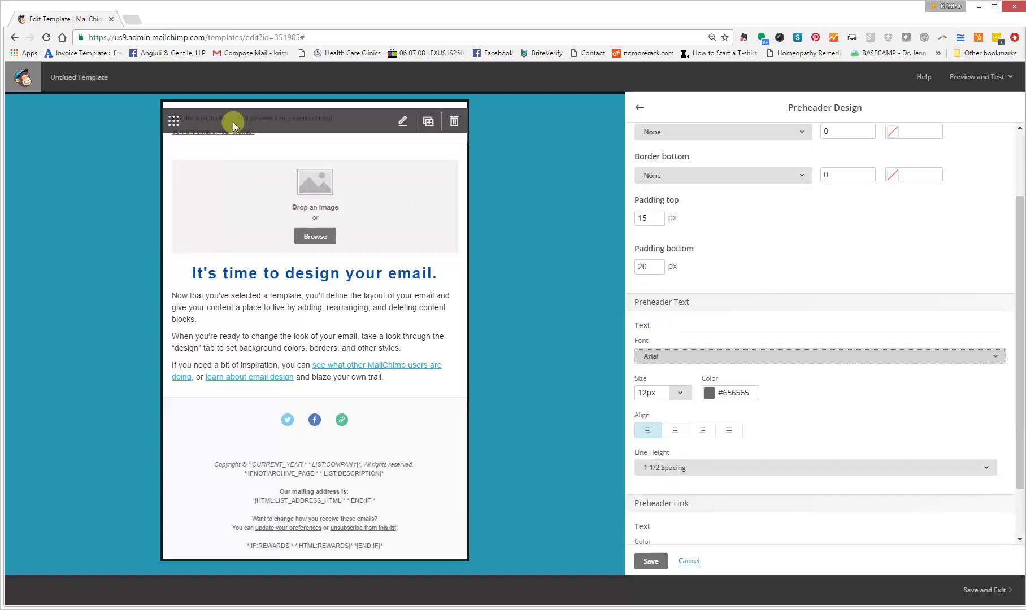
left_click(676, 431)
left_click(654, 432)
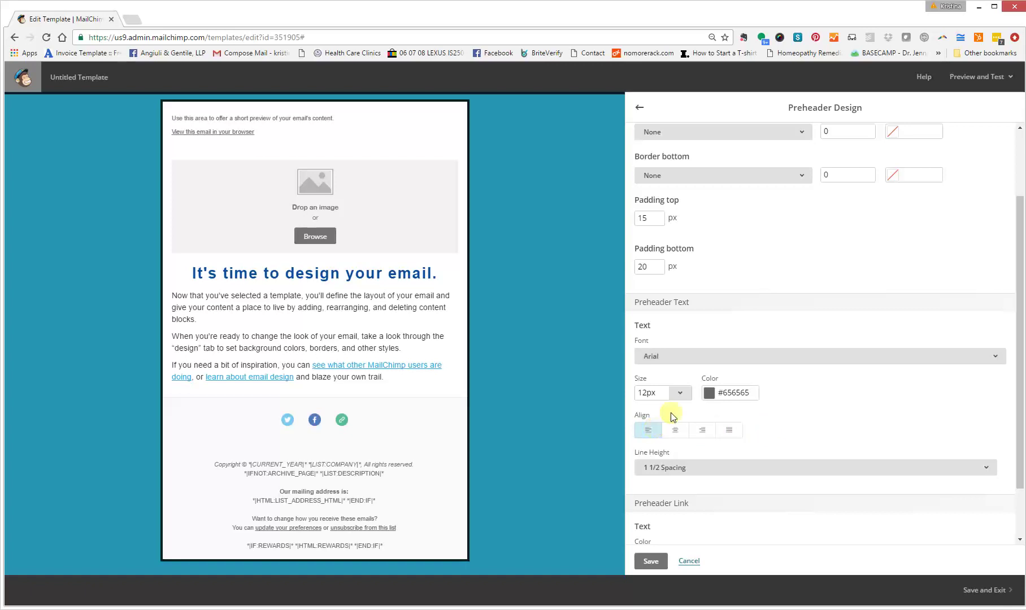
left_click(724, 356)
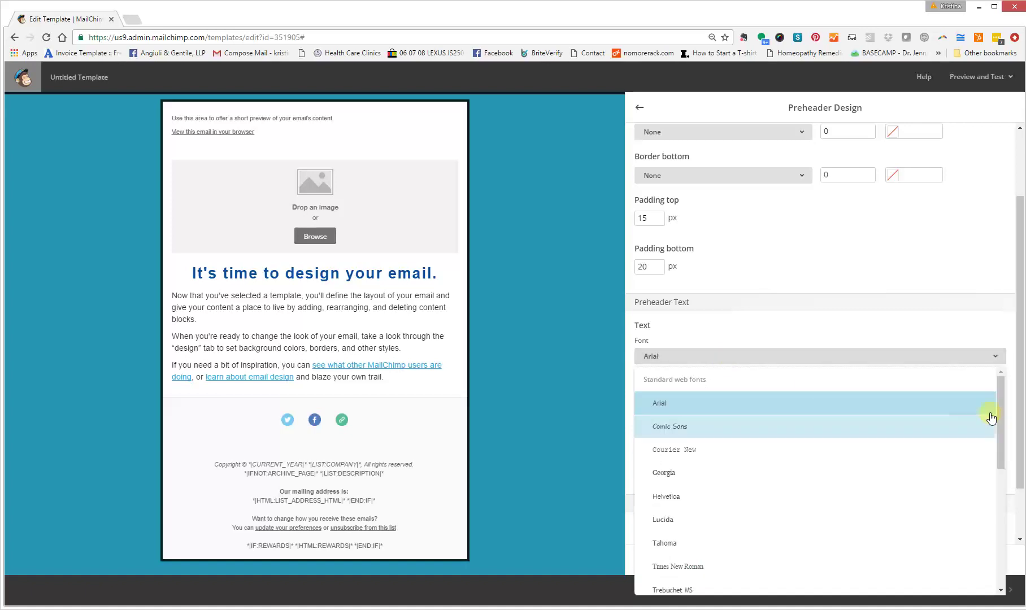
left_click_drag(1004, 402, 1014, 557)
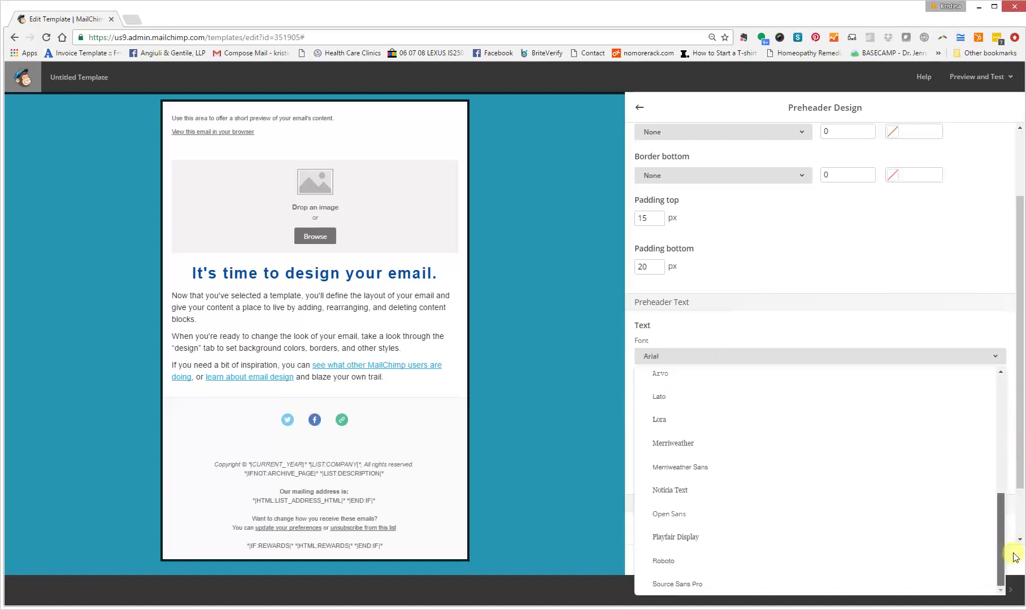
left_click(768, 544)
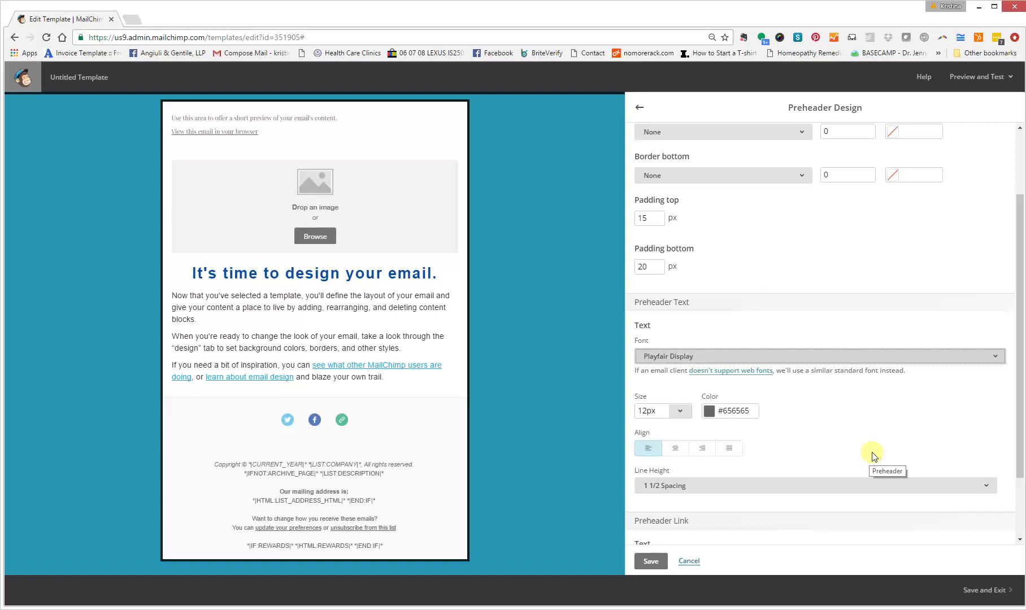
- Set the preheader link's text color to the red #f51010
left_click_drag(1017, 424, 1022, 531)
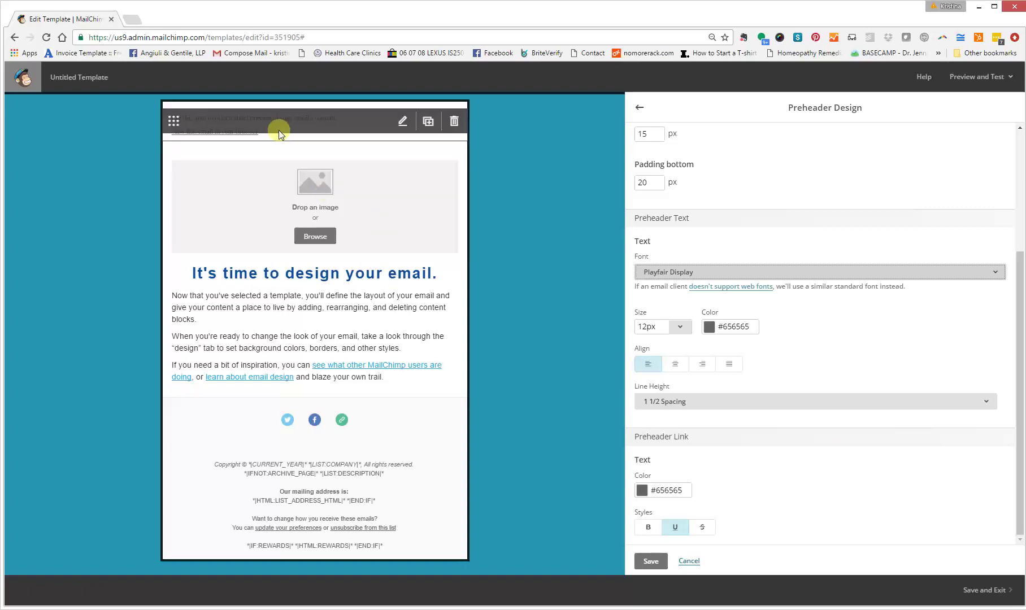
mouse_move(279, 210)
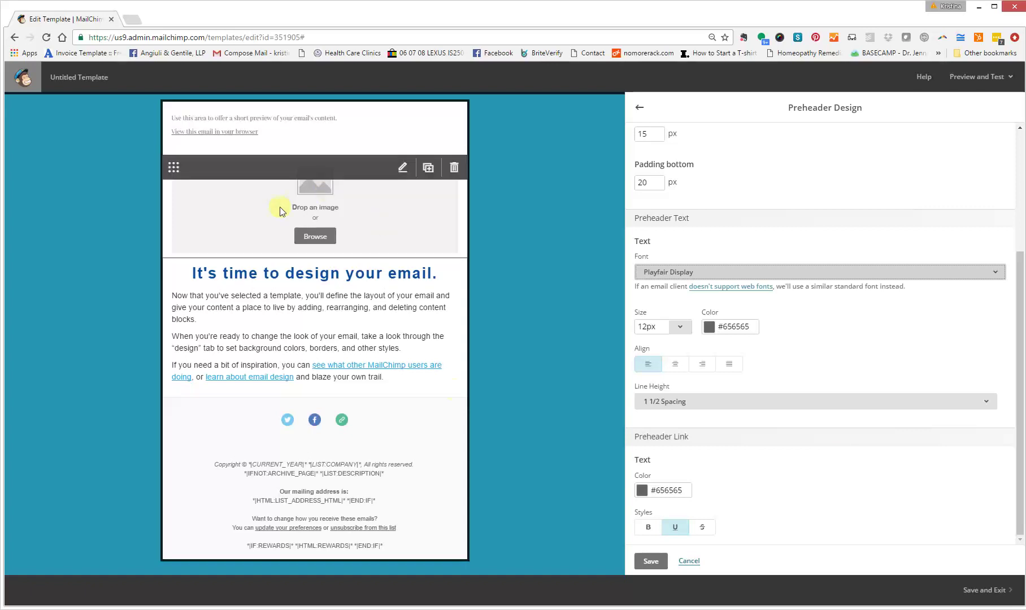
left_click(669, 492)
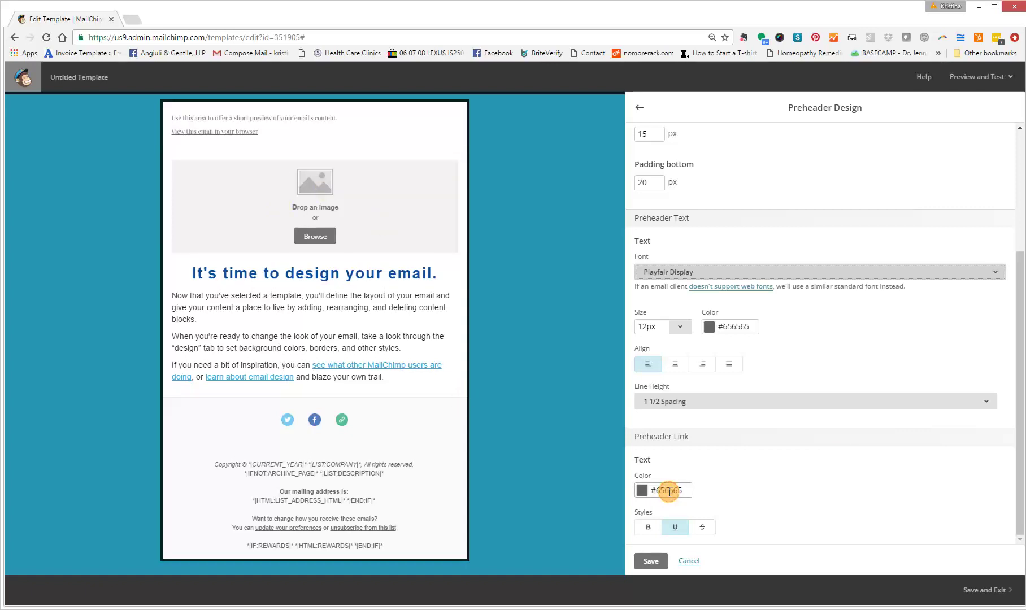
left_click(694, 509)
scroll(703, 514, "down", 2)
scroll(713, 516, "up", 2)
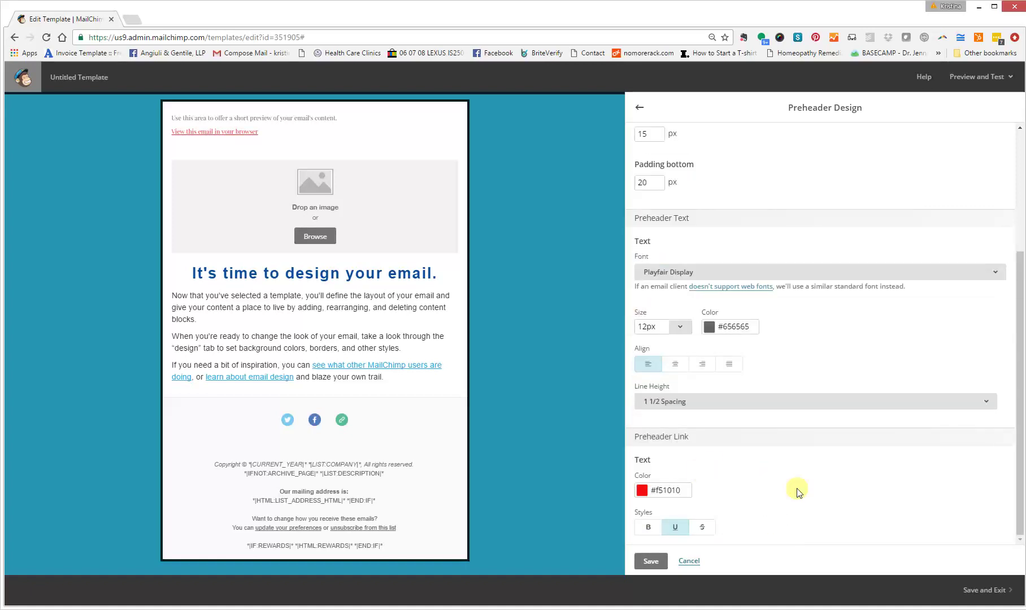
- Try the preheader link in bold and without its underline
left_click(648, 527)
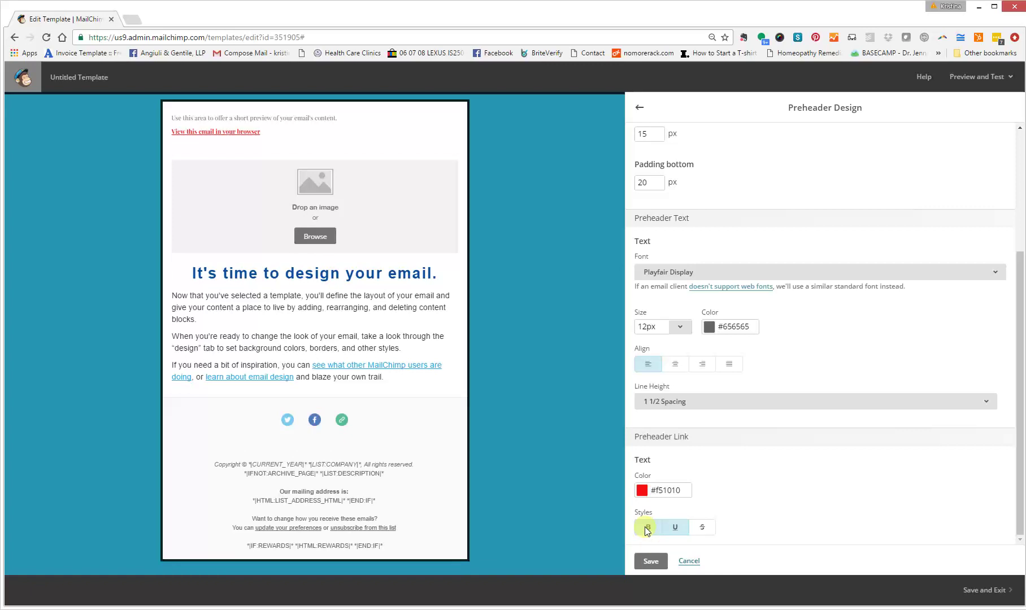
left_click(677, 527)
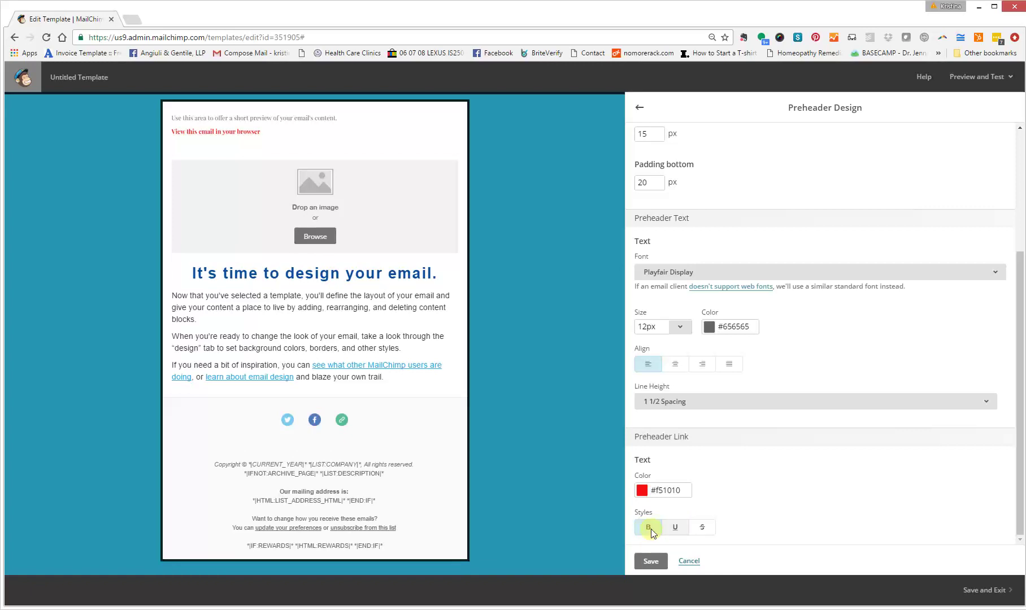
left_click(650, 527)
left_click(672, 527)
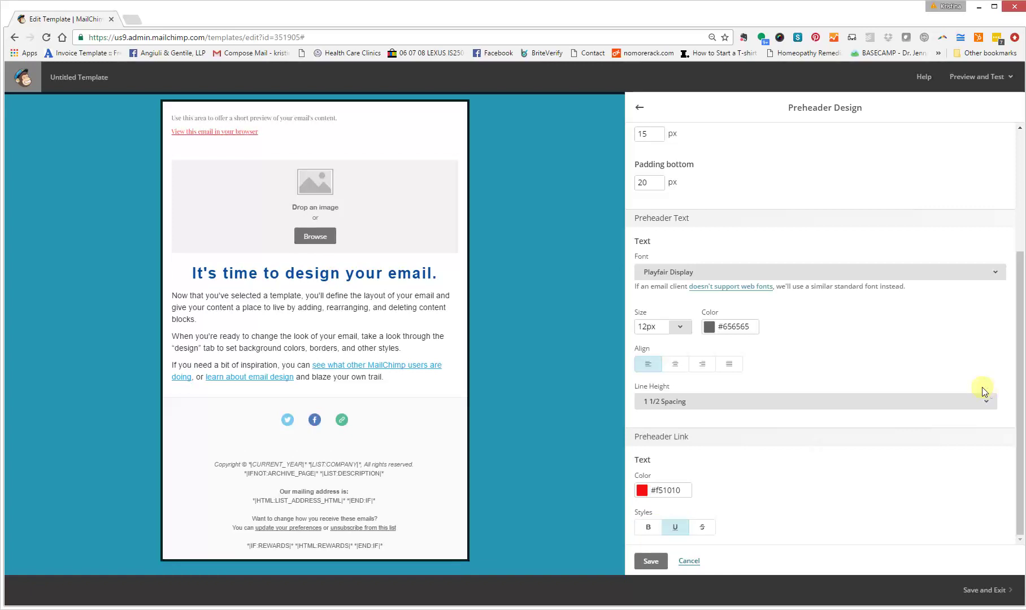
- Save the preheader design, and review and save the header's style, text and link settings
left_click_drag(1019, 388, 1020, 402)
left_click(647, 561)
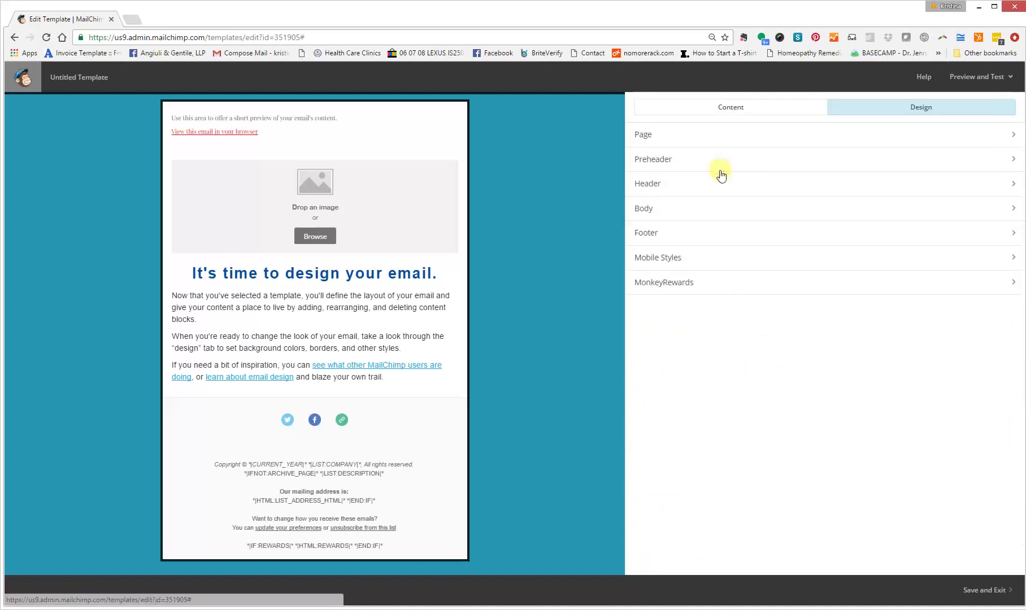
left_click(710, 184)
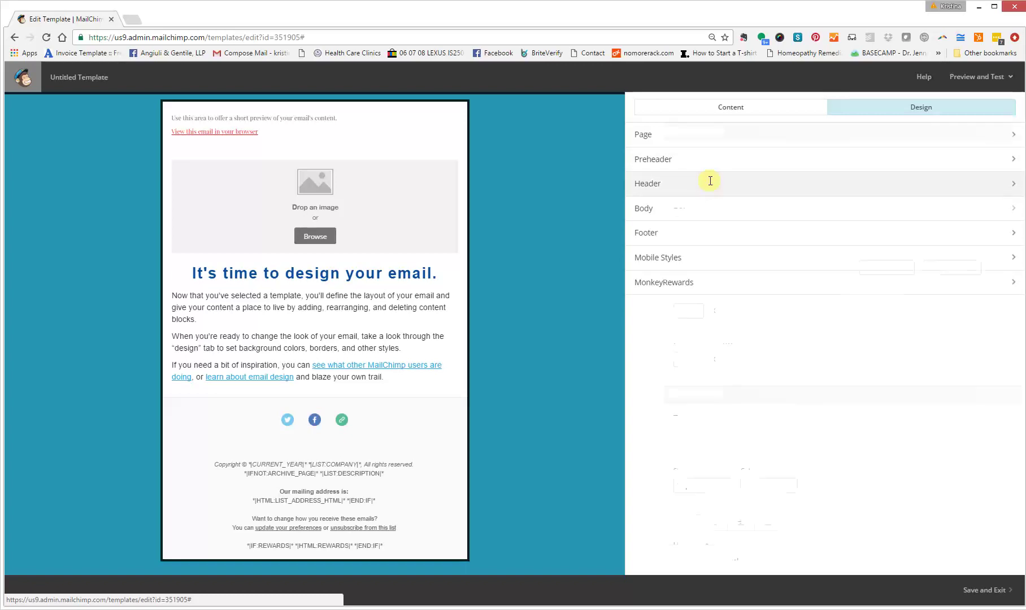
mouse_move(368, 187)
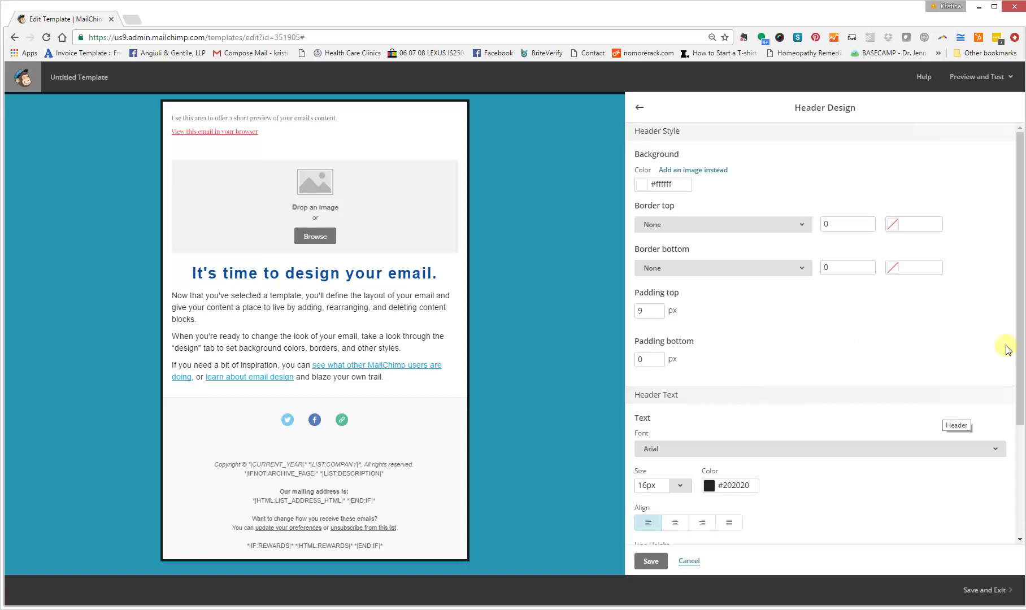
scroll(1017, 528, "down", 1)
scroll(1016, 528, "down", 2)
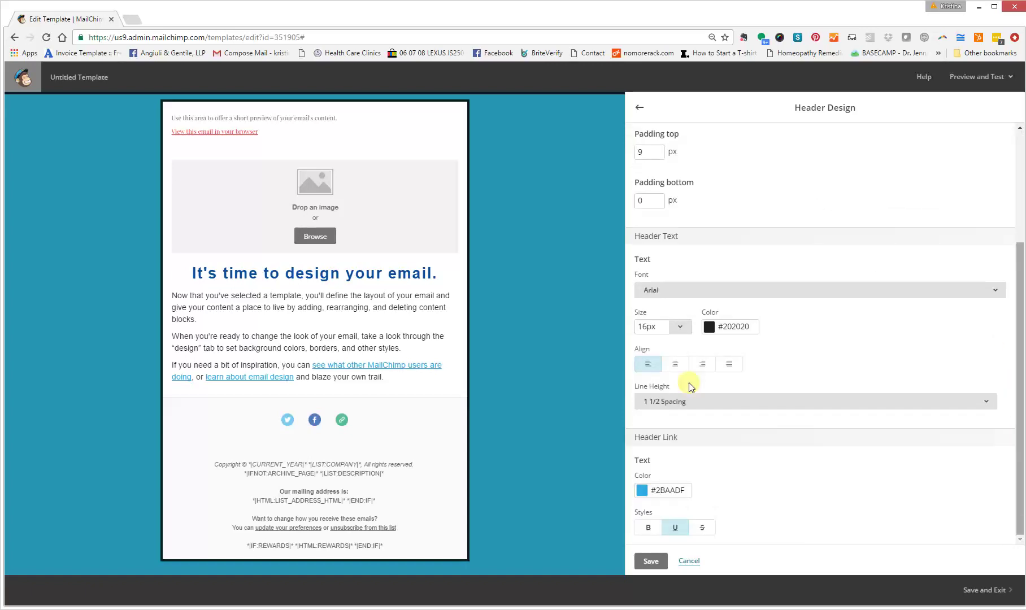
left_click(655, 562)
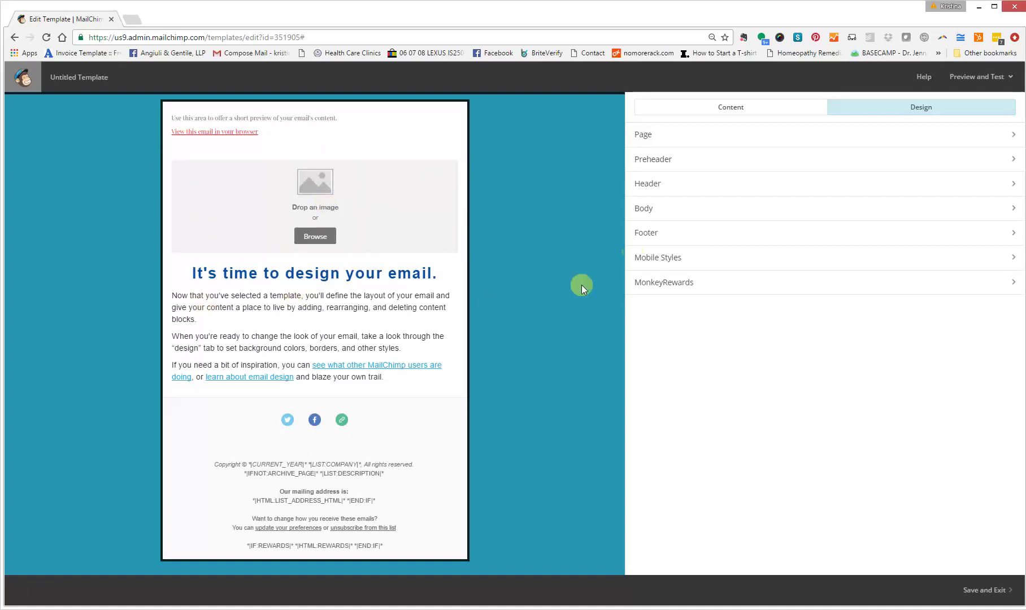
- Try several background shades for the email body and settle on the light green #d3ffe8
left_click(680, 220)
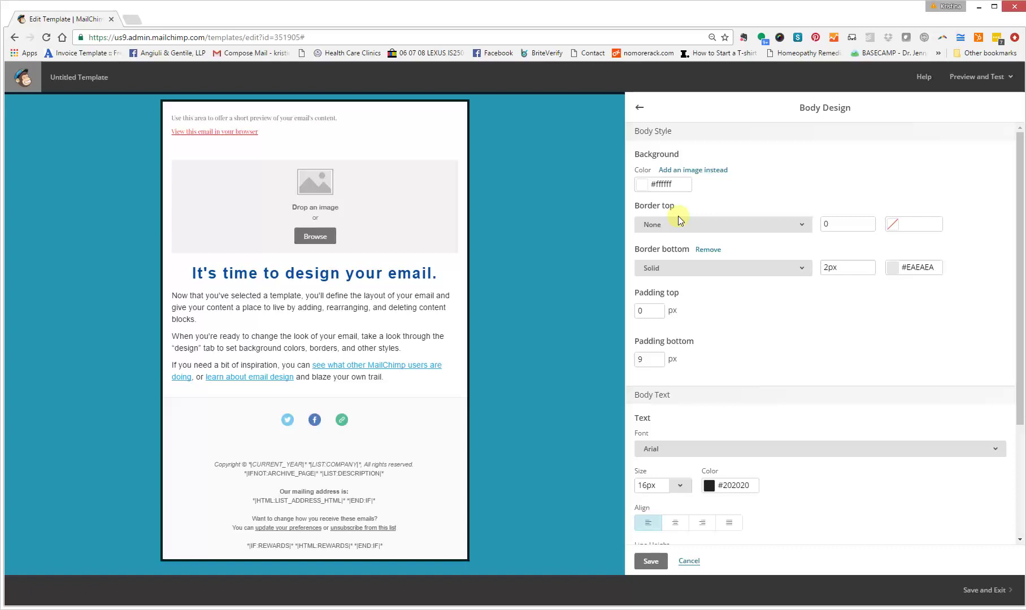
left_click(642, 184)
mouse_move(682, 241)
left_mouse_down()
mouse_move(693, 266)
mouse_move(717, 267)
mouse_move(717, 282)
mouse_move(728, 263)
left_mouse_up()
mouse_move(643, 204)
left_mouse_down()
mouse_move(675, 211)
mouse_move(682, 201)
mouse_move(656, 203)
left_mouse_up()
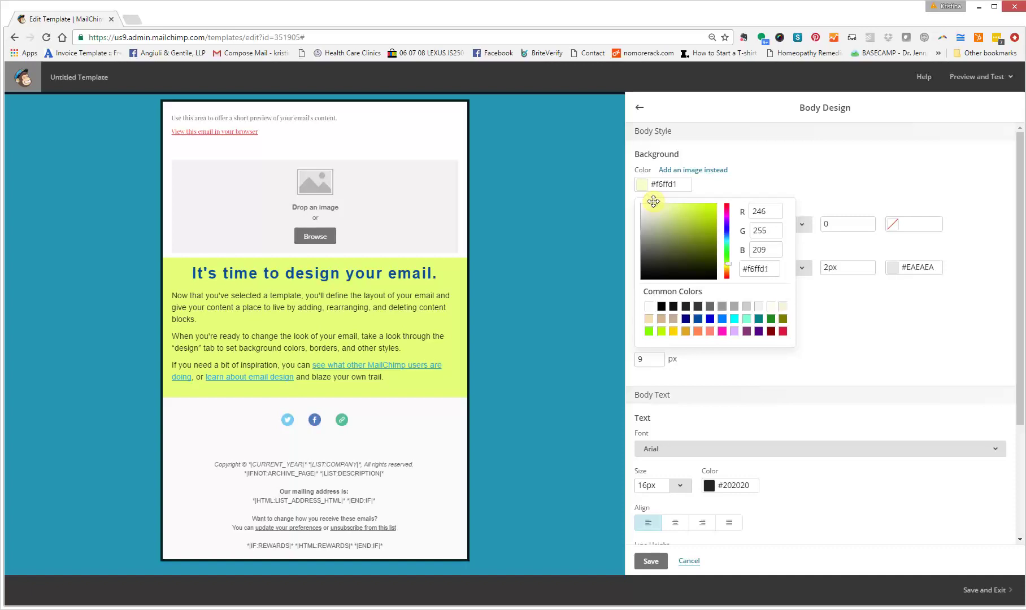
left_click_drag(654, 201, 653, 201)
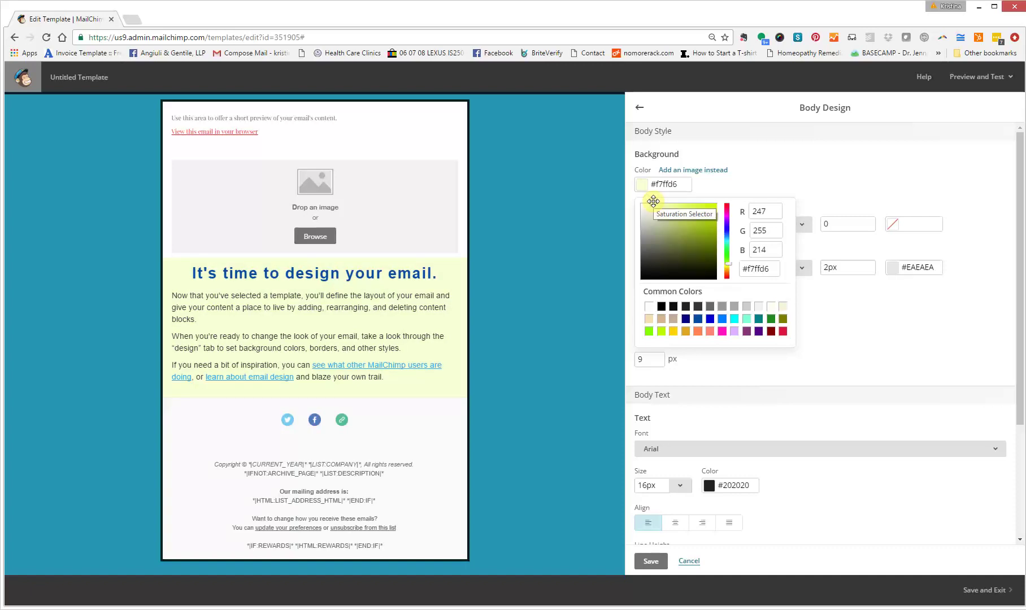
left_click_drag(654, 204, 655, 207)
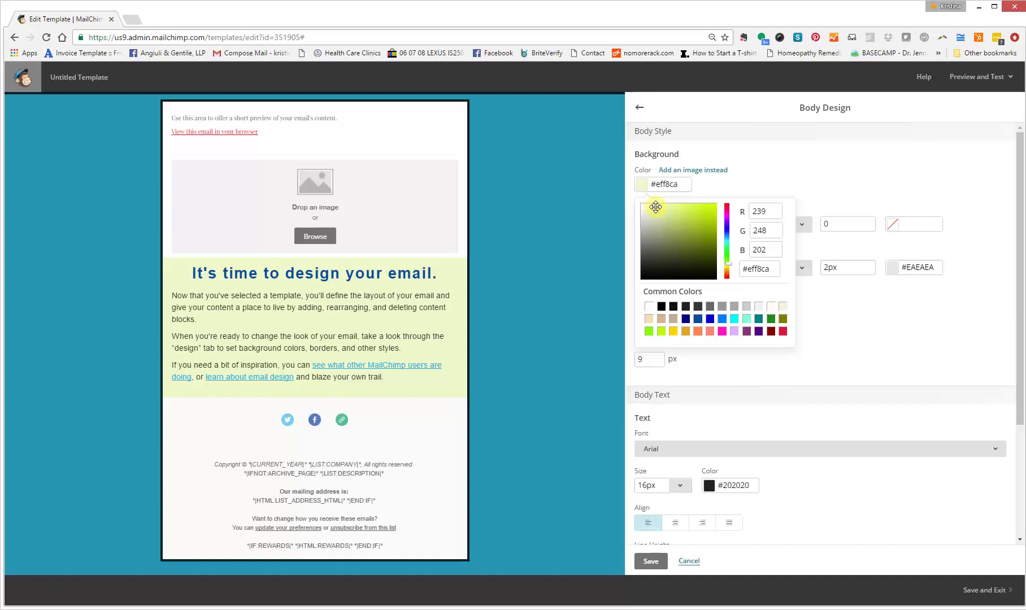
left_click_drag(657, 208, 636, 212)
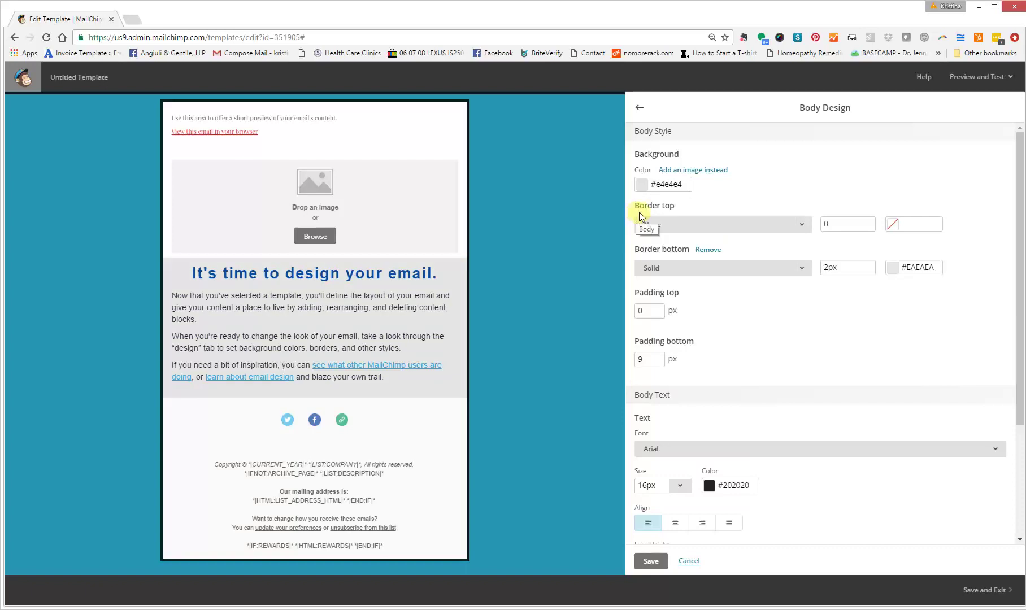
left_click(645, 186)
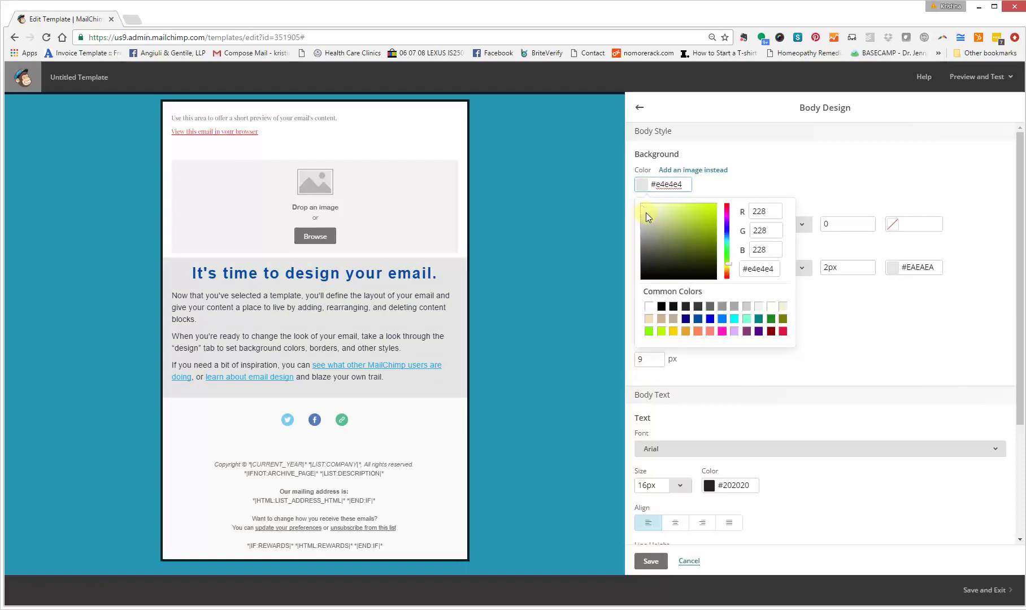
left_click_drag(641, 211, 653, 203)
left_click_drag(725, 262, 726, 247)
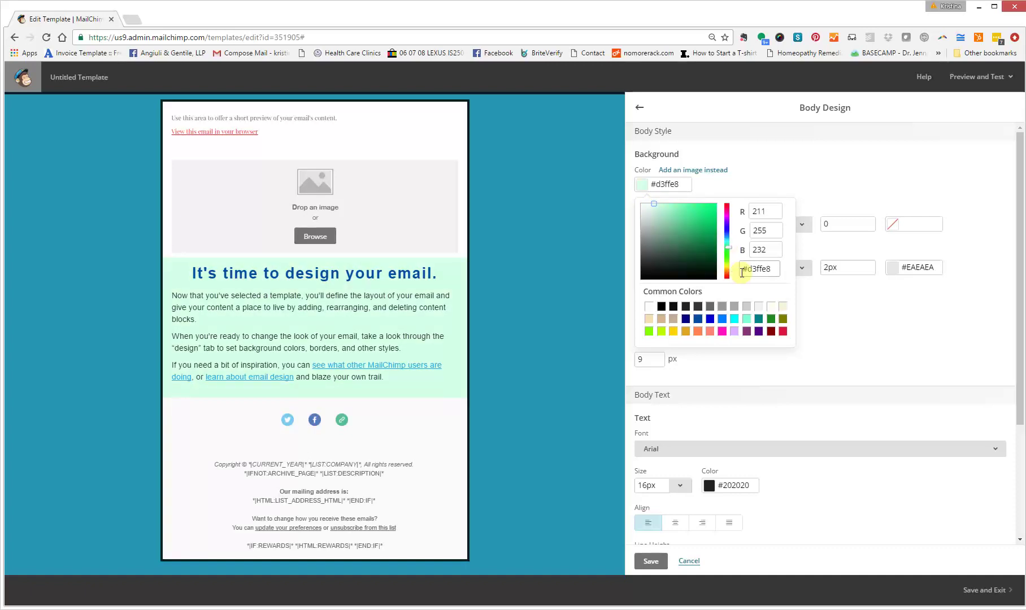
left_click(892, 301)
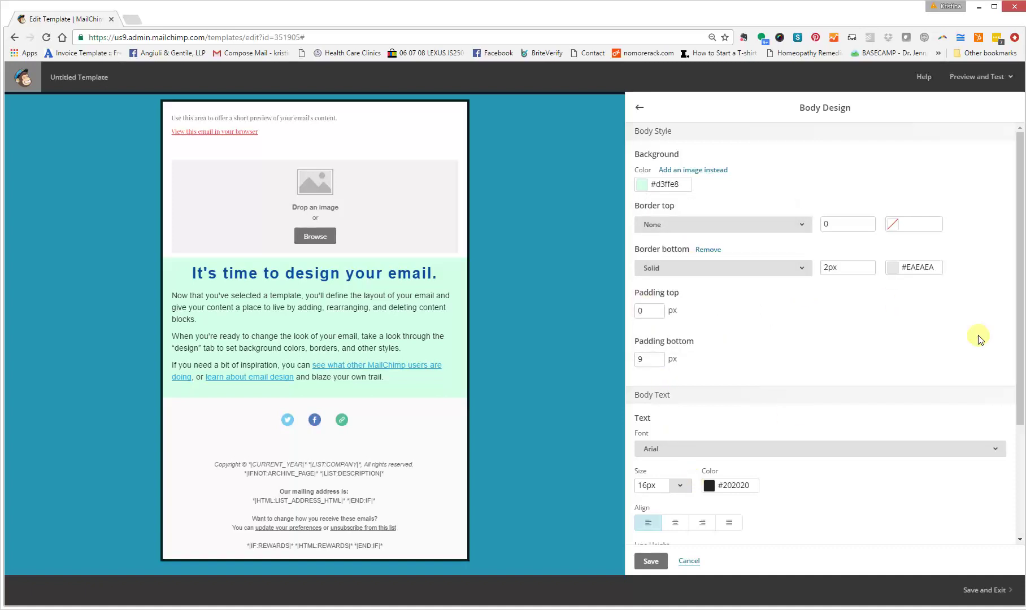
- Try Comic Sans as the body text font, and switch the font back to Arial
left_click_drag(1021, 344, 1021, 401)
scroll(1021, 402, "down", 1)
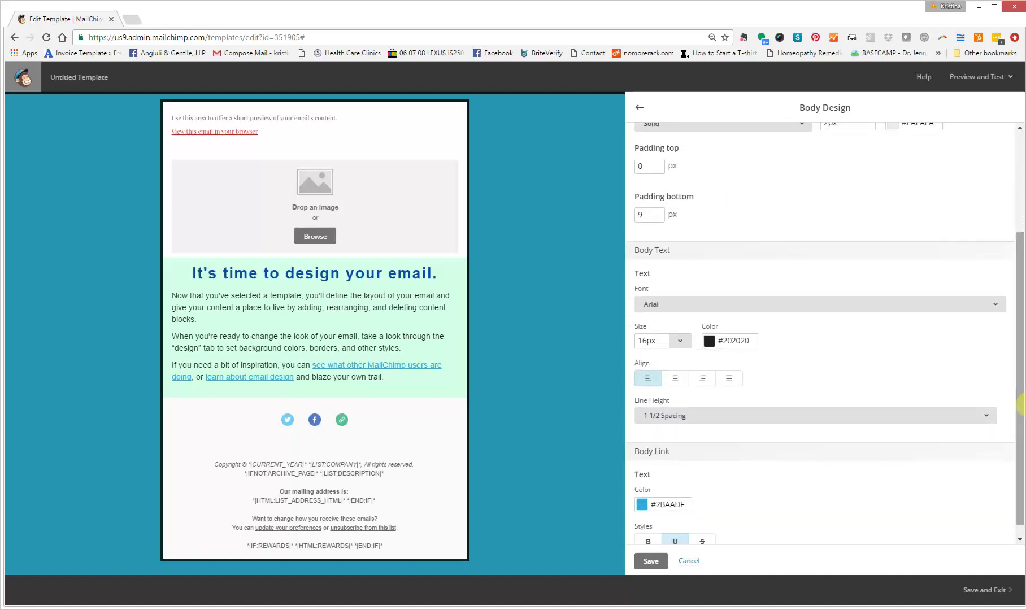
left_click(917, 309)
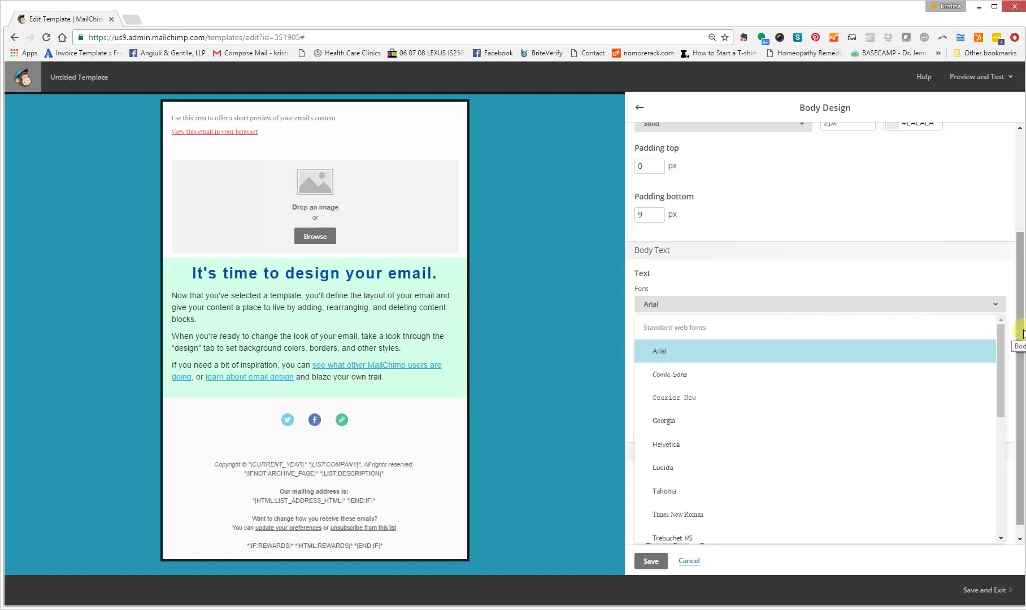
left_click_drag(1001, 342, 997, 409)
scroll(996, 409, "down", 1)
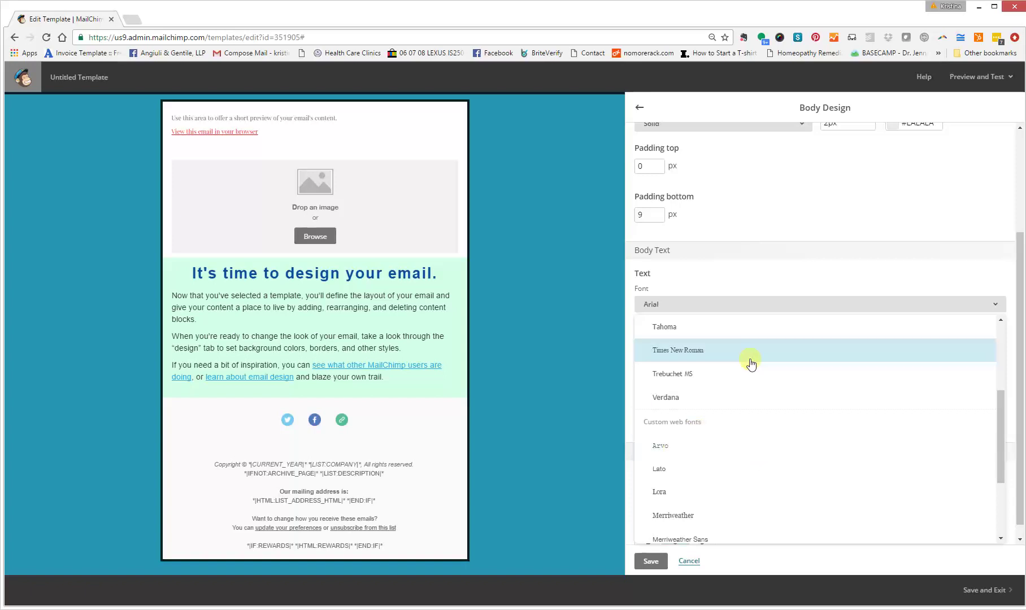
left_click_drag(1000, 437, 999, 381)
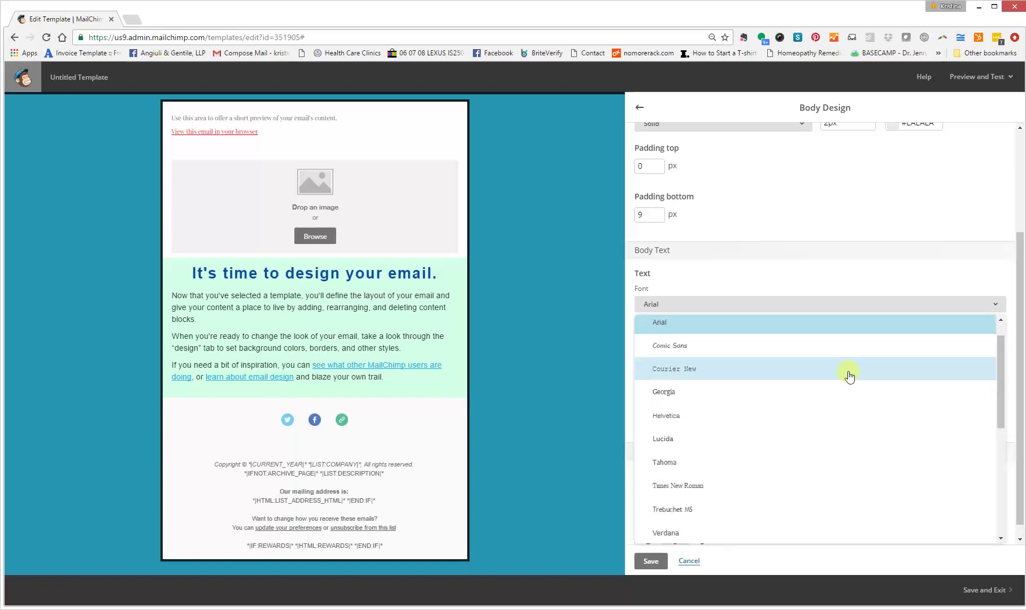
left_click(828, 349)
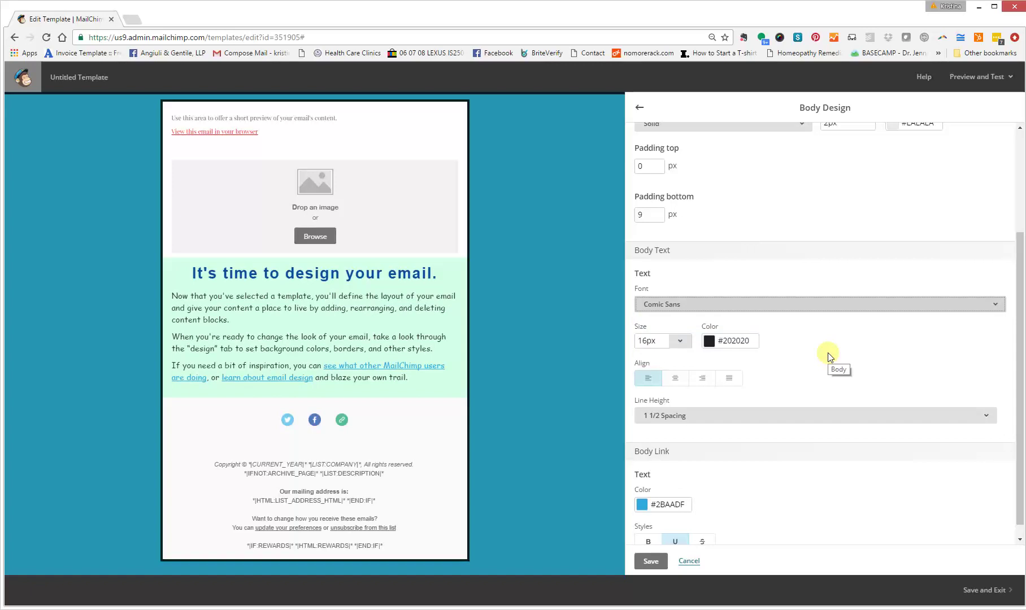
left_click(747, 310)
left_click(729, 322)
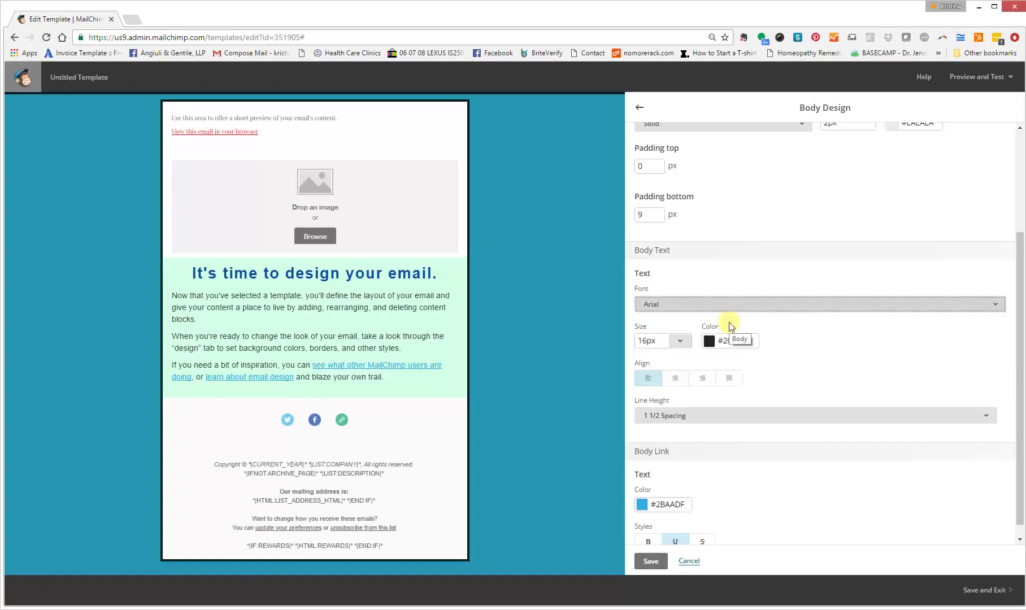
- Try Slight line height on the body text, and settle on Double Space
left_click(920, 417)
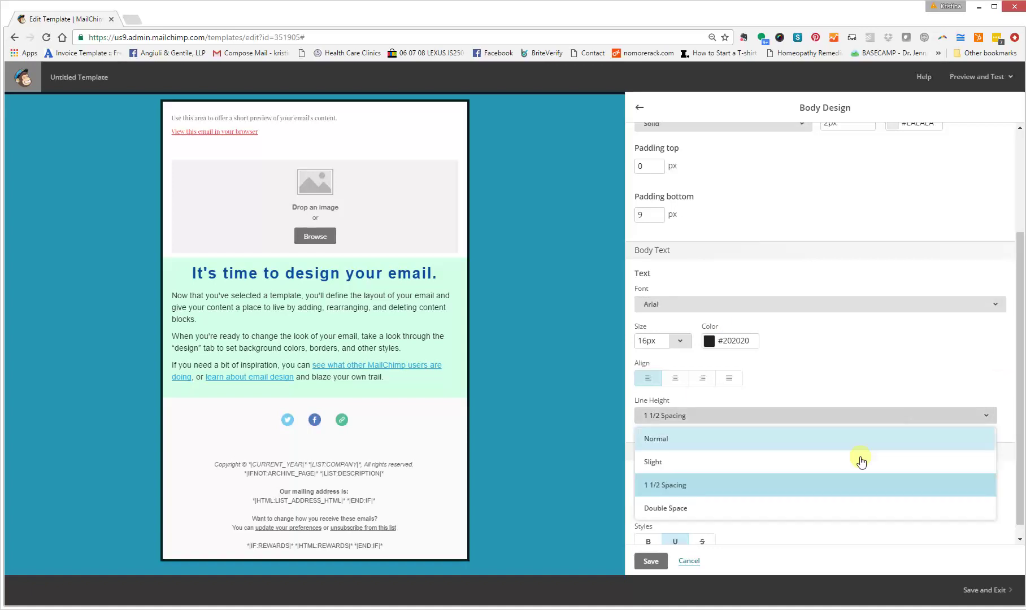
left_click(846, 470)
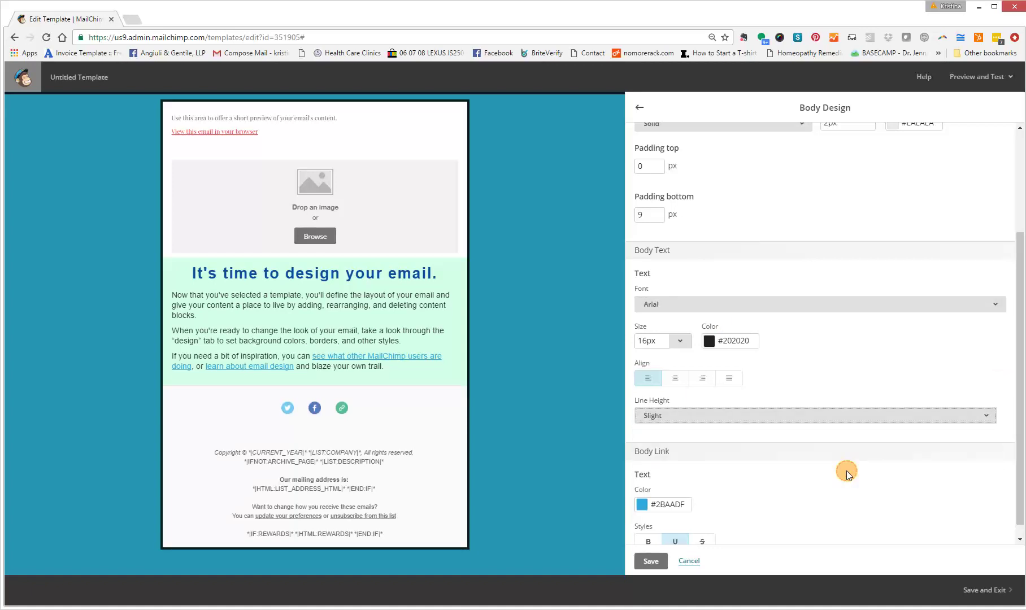
left_click(828, 419)
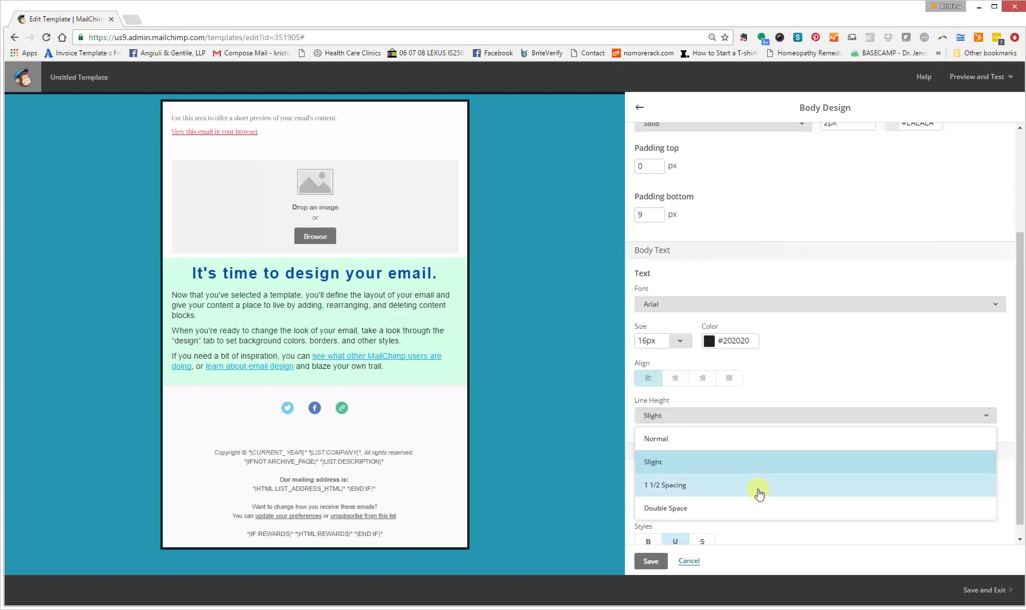
left_click(743, 510)
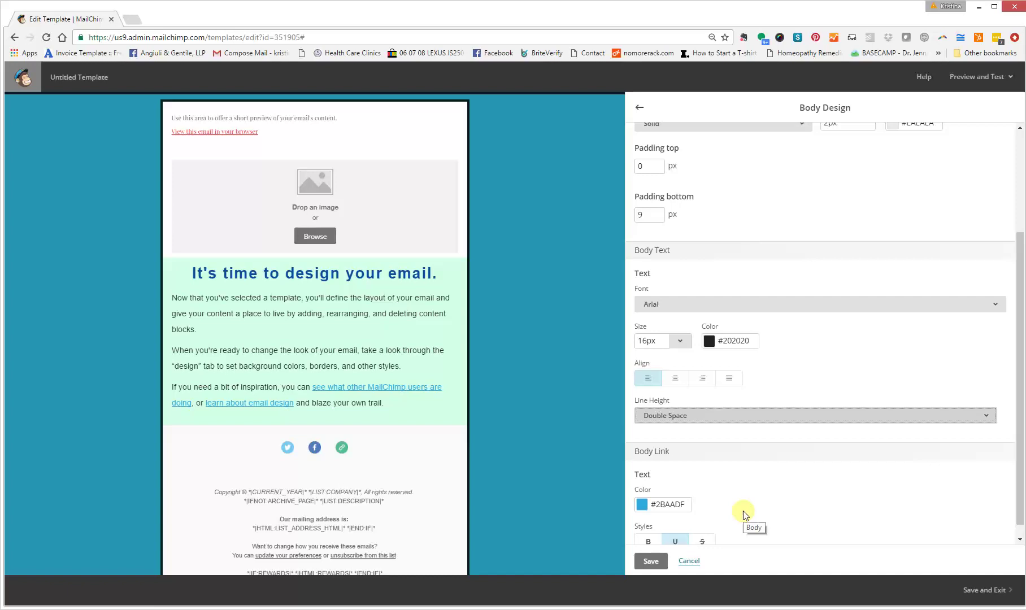
- Set the body link's text color to the dark teal #0d3c4f and save the body design
left_click_drag(1014, 346, 1014, 355)
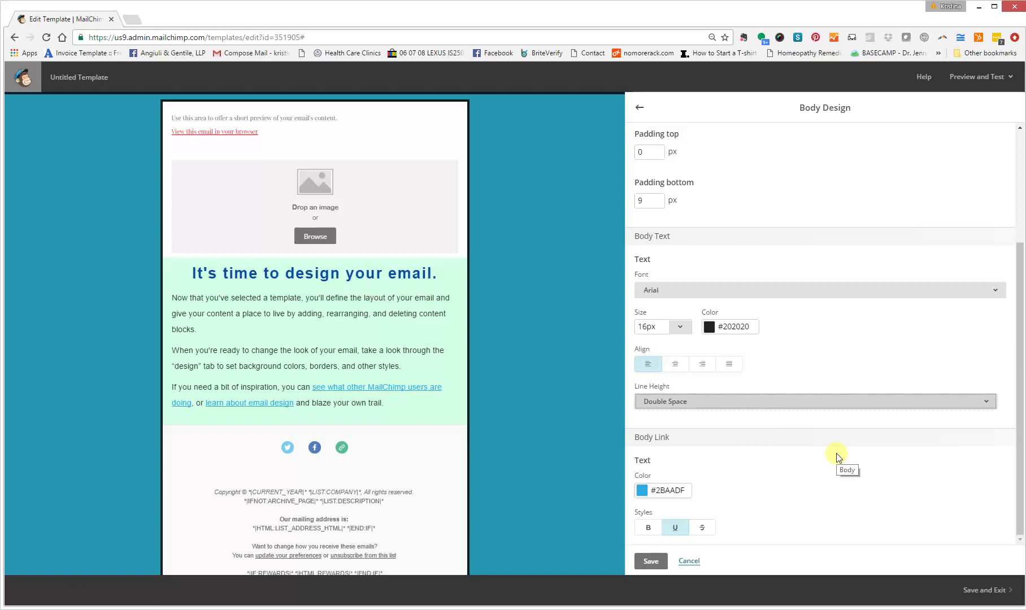
left_click(642, 490)
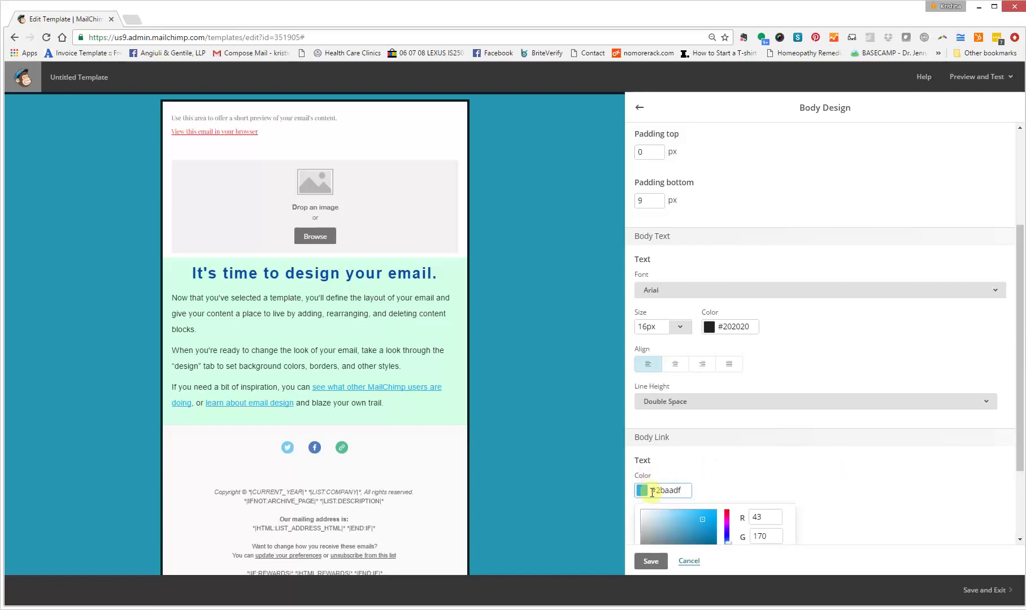
left_click_drag(708, 526, 713, 480)
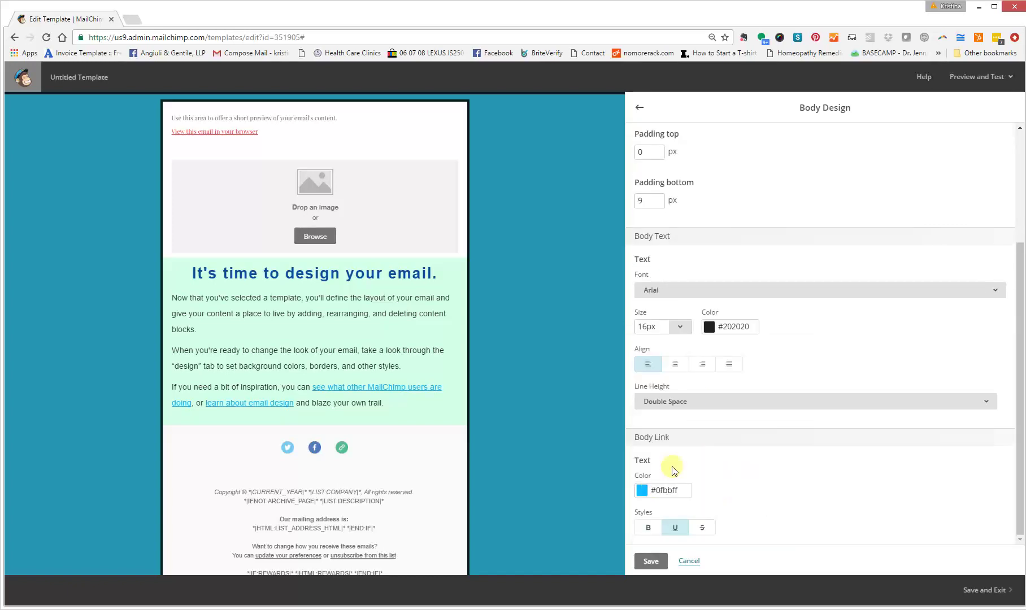
left_click(642, 490)
left_click_drag(690, 526, 703, 452)
left_click(880, 417)
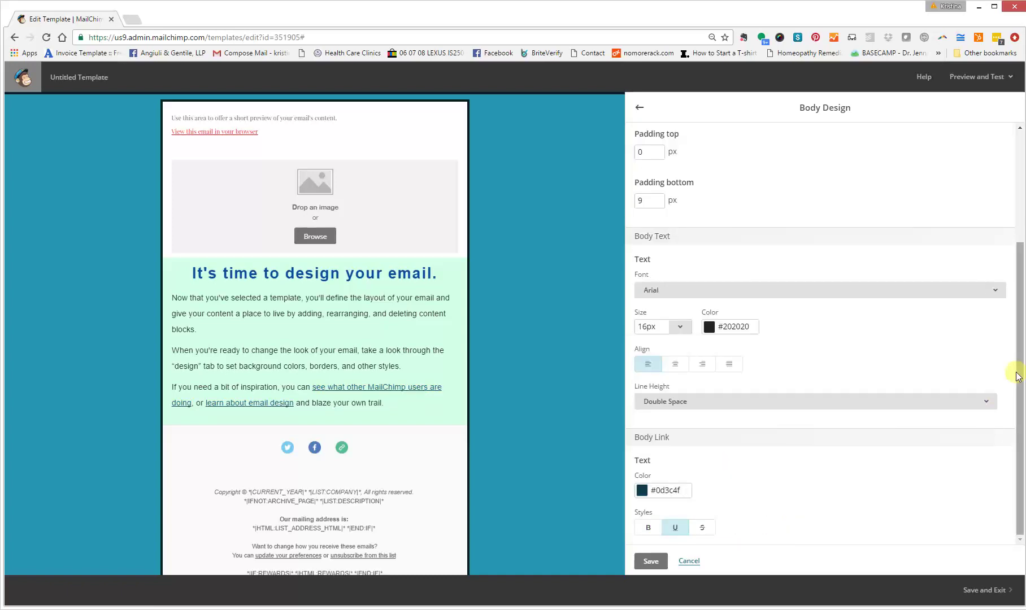
left_click(642, 490)
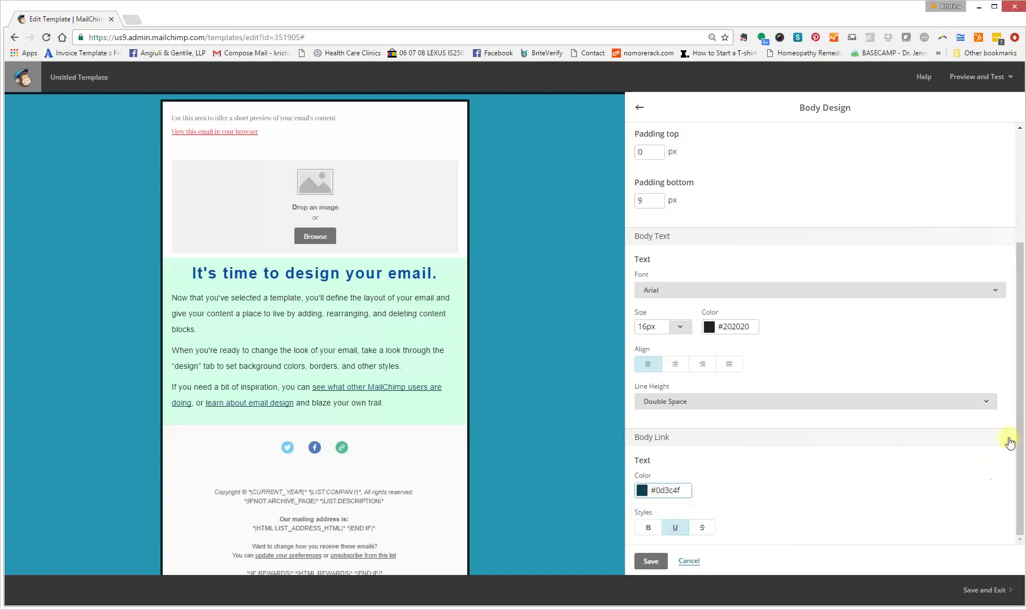
left_click(651, 562)
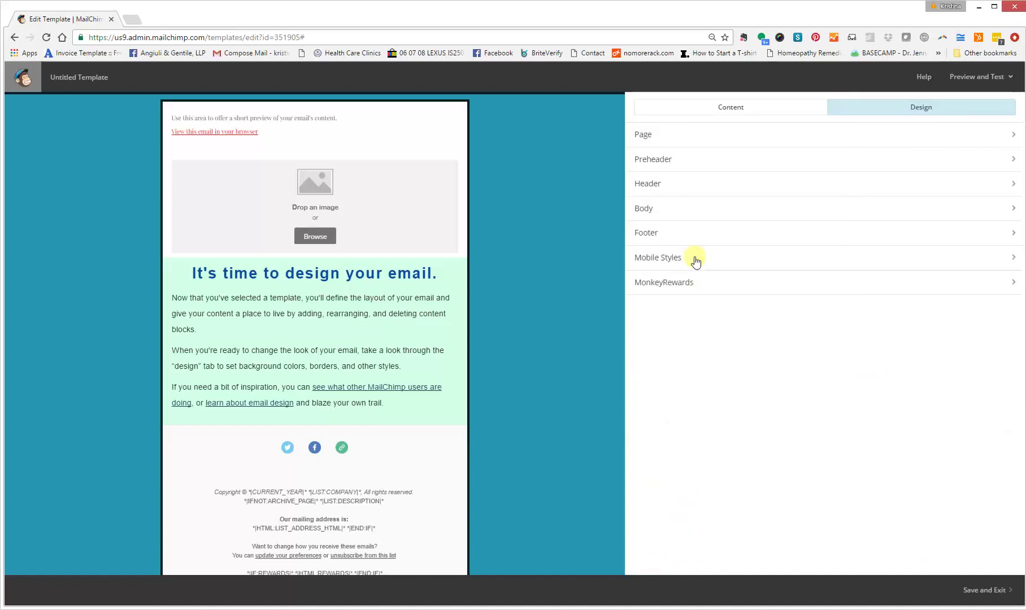
- Review the footer's style, text and link settings, and save the footer design
left_click(709, 240)
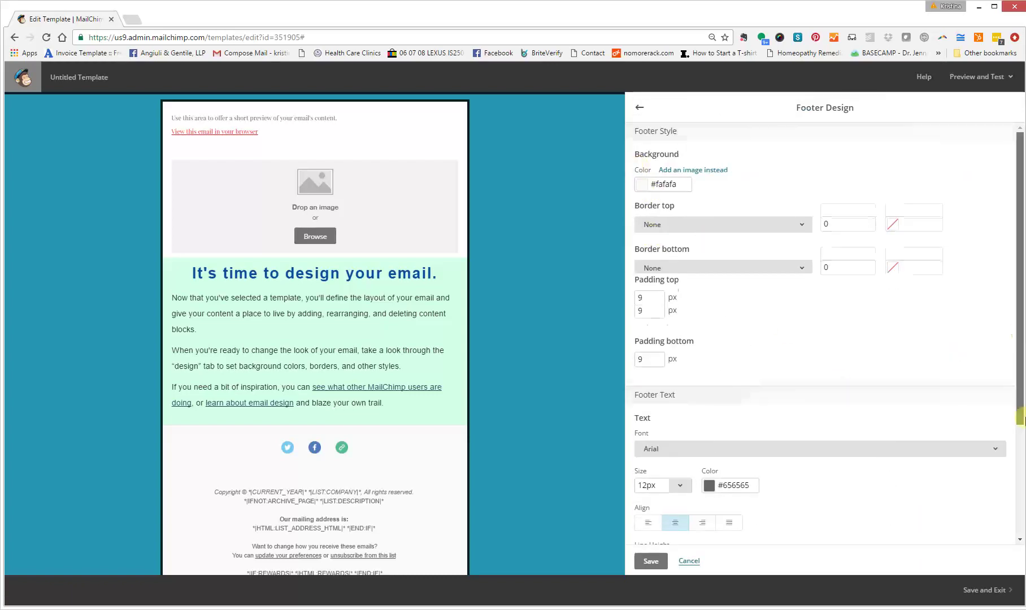
left_click_drag(1021, 337, 1022, 446)
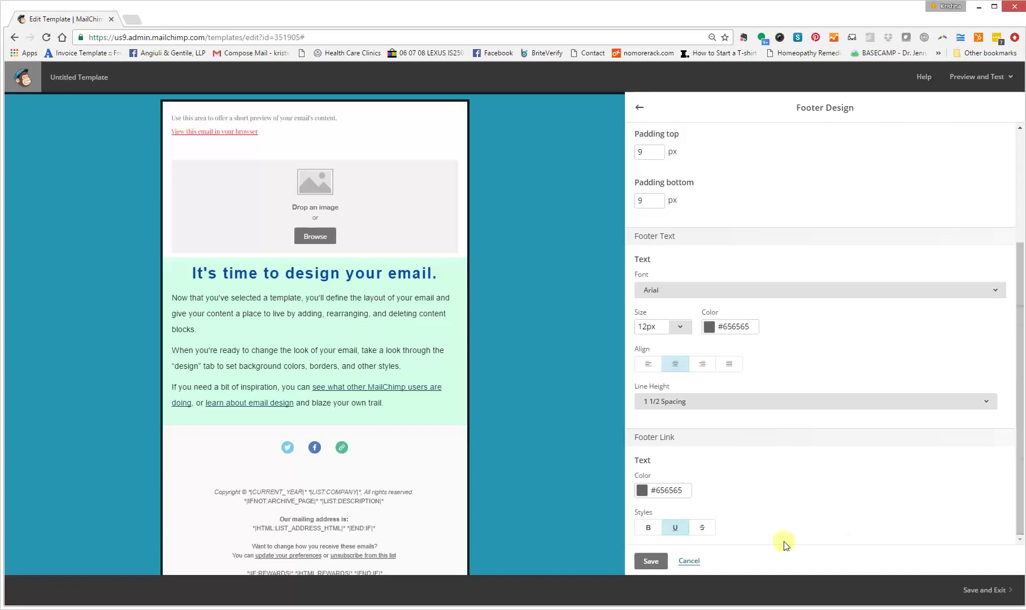
left_click(664, 562)
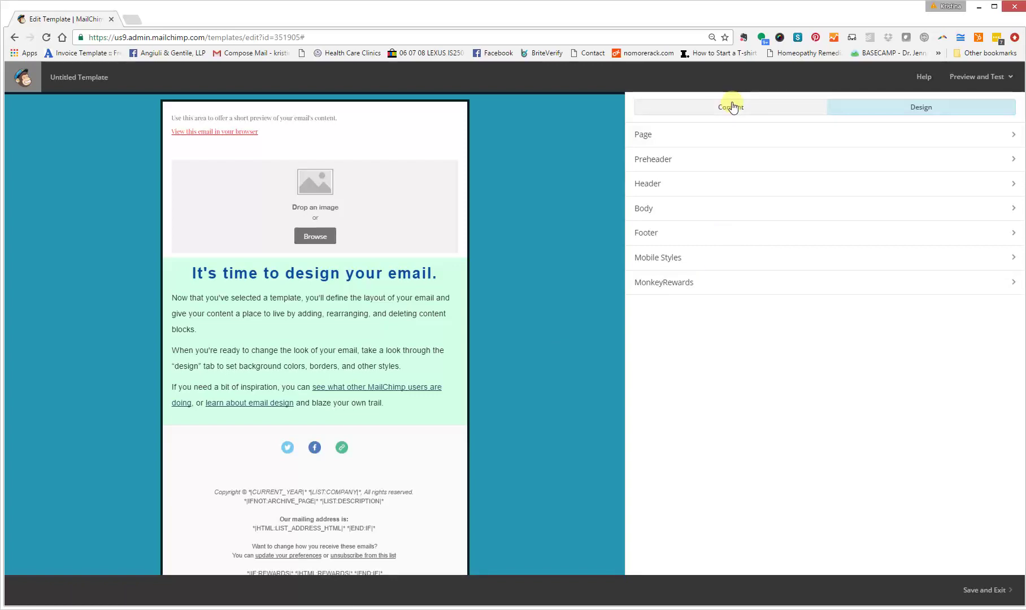
- Add a text block below the existing body text, and save it with its placeholder text
left_click(806, 113)
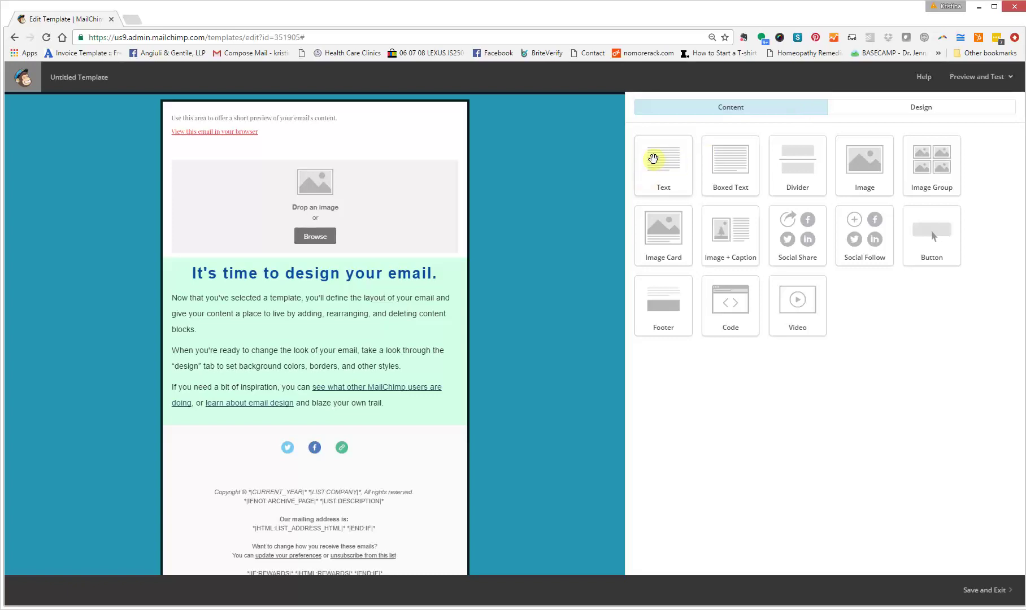
left_click_drag(654, 159, 245, 431)
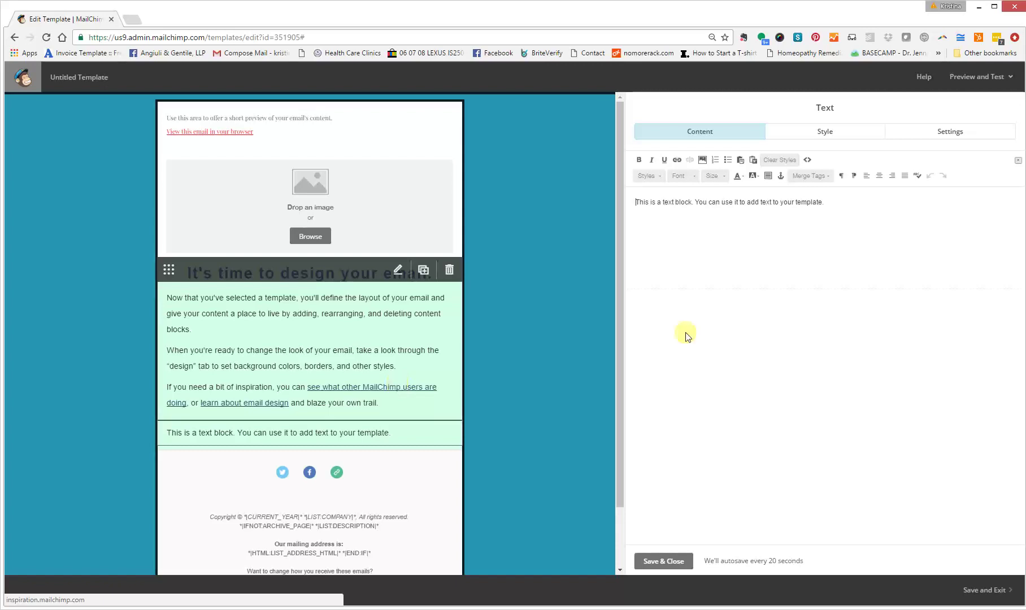
left_click_drag(856, 206, 614, 190)
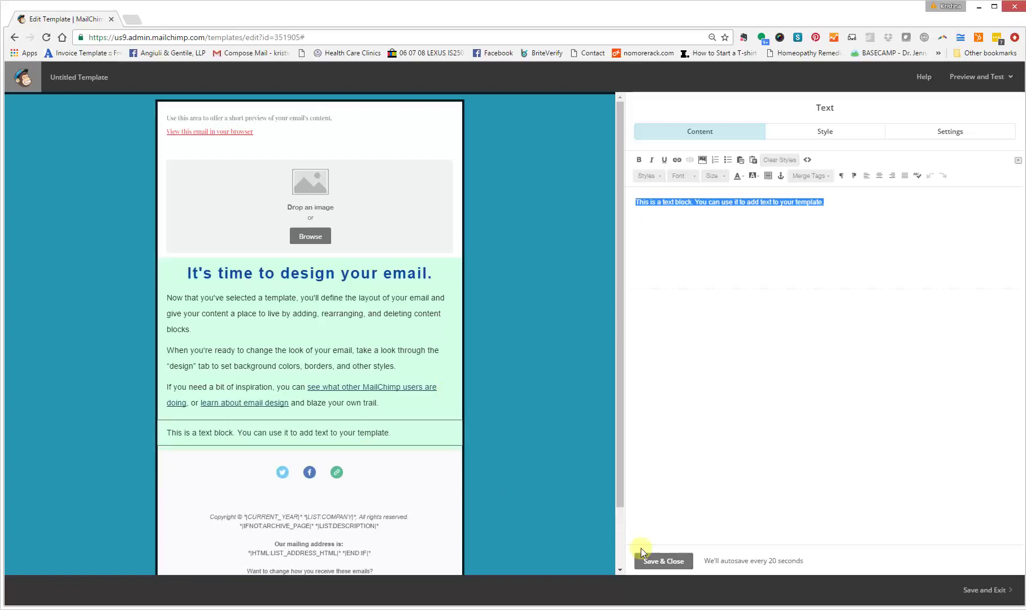
left_click(658, 561)
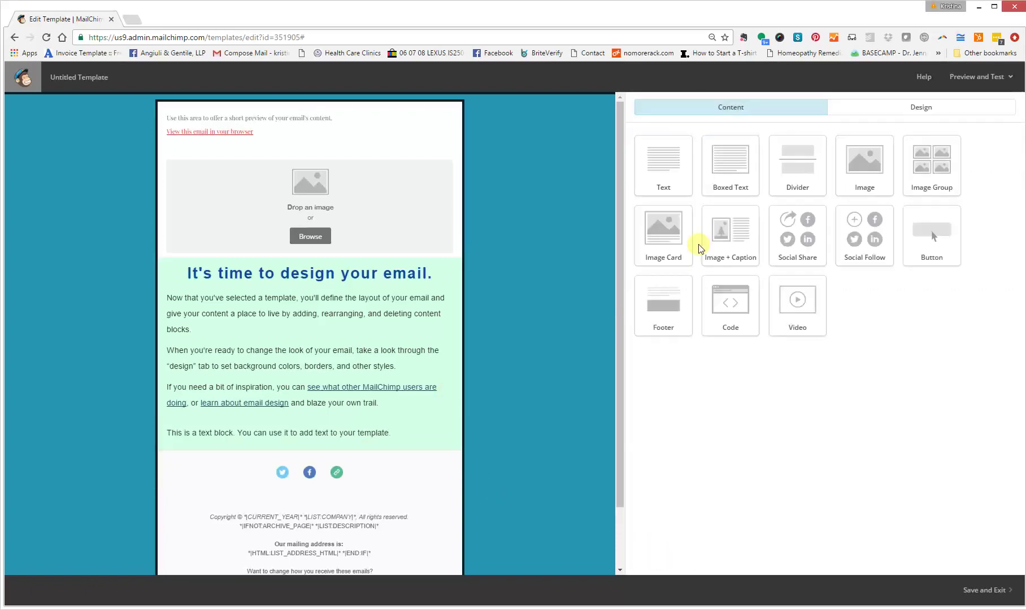
- Add a boxed text block below the new text block, and review its style and column settings
left_click_drag(736, 163, 403, 451)
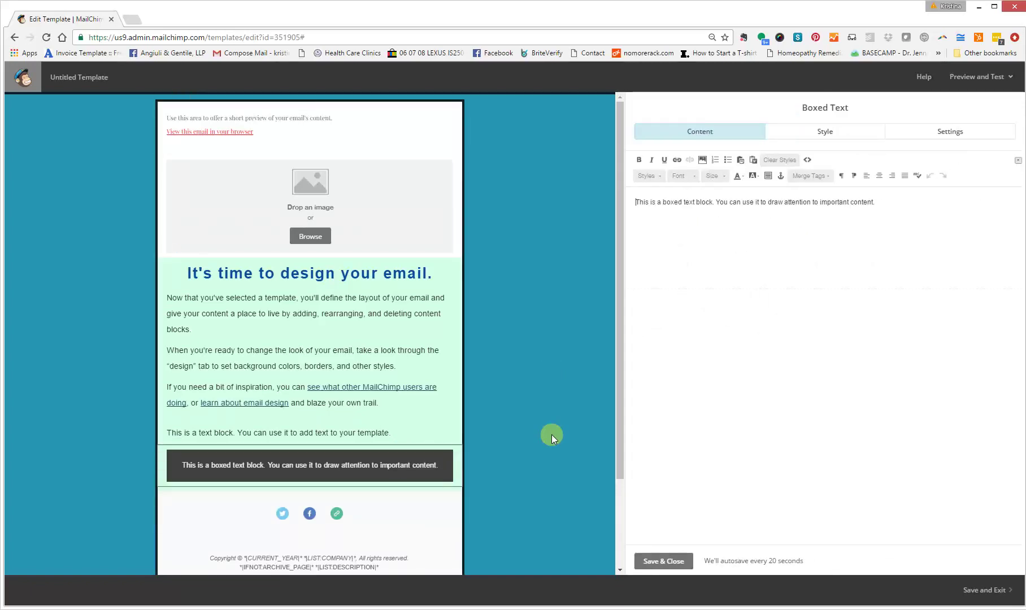
left_click(850, 134)
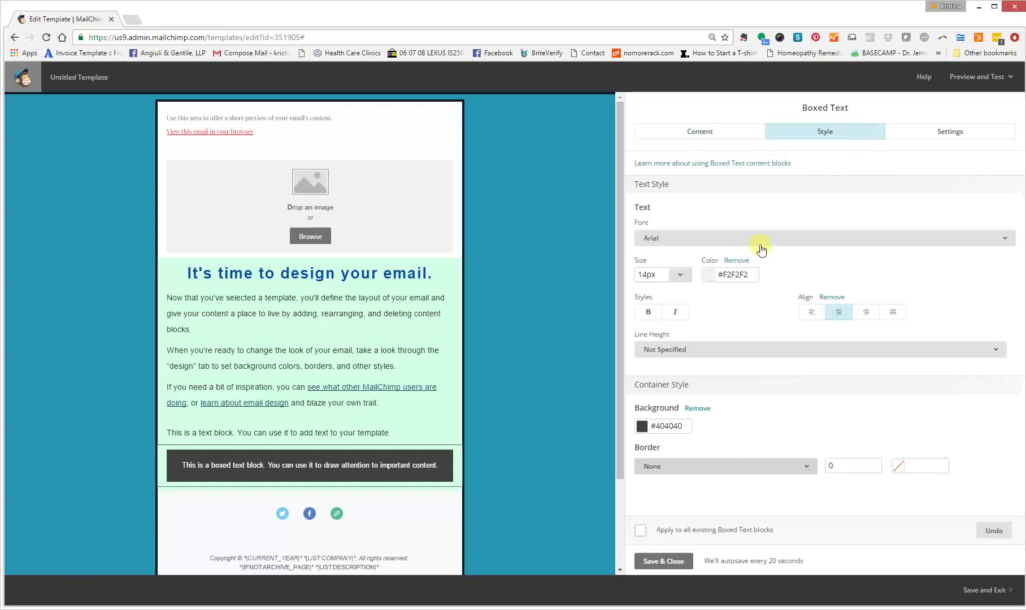
left_click(947, 131)
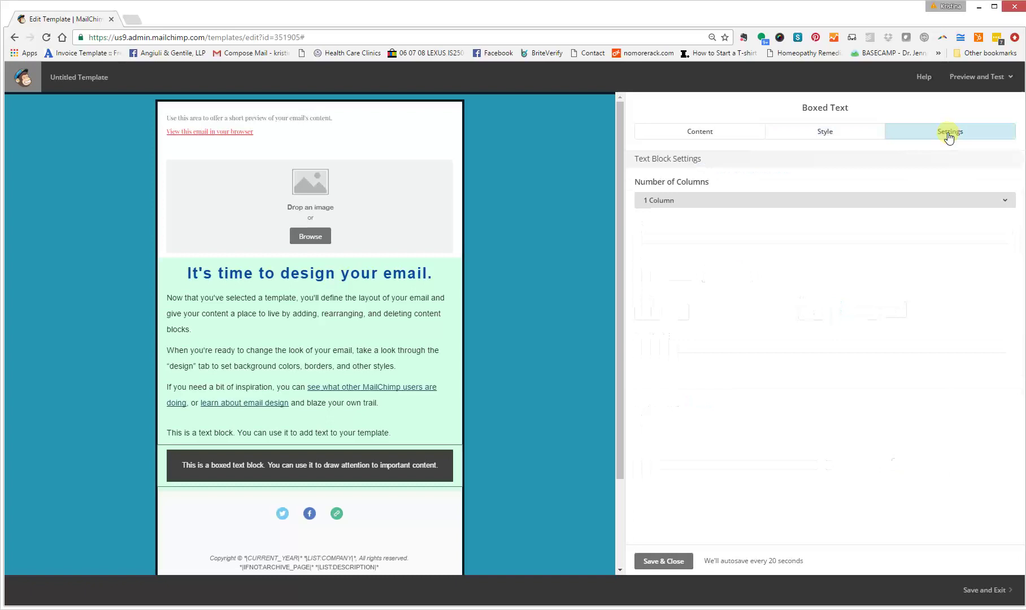
left_click(851, 135)
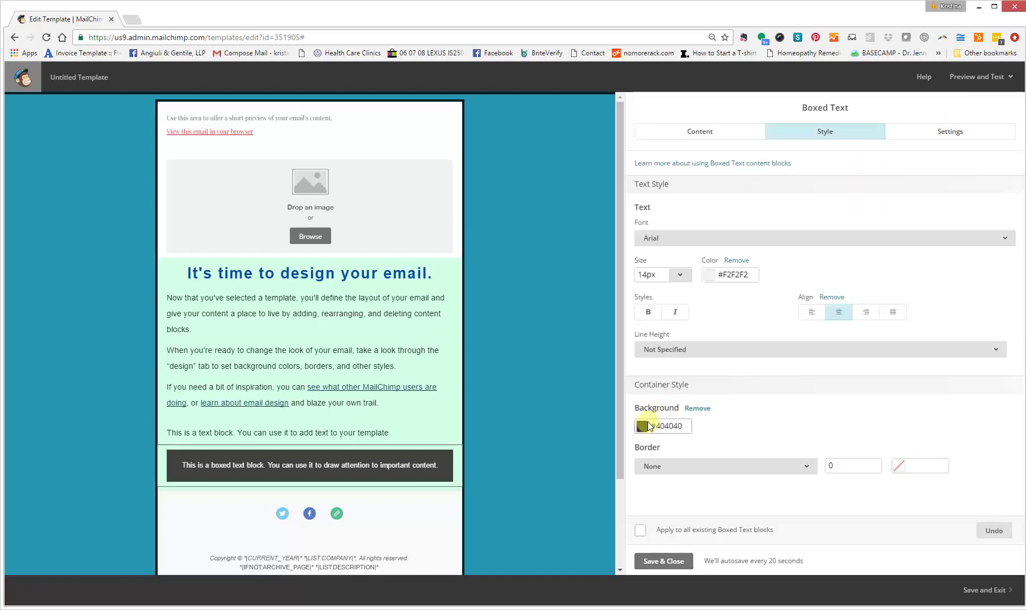
- Try a bright red background for the boxed text block, and settle on the dark red #9e0404
left_click(648, 426)
left_click(716, 488)
scroll(723, 494, "down", 2)
left_click_drag(722, 490, 723, 456)
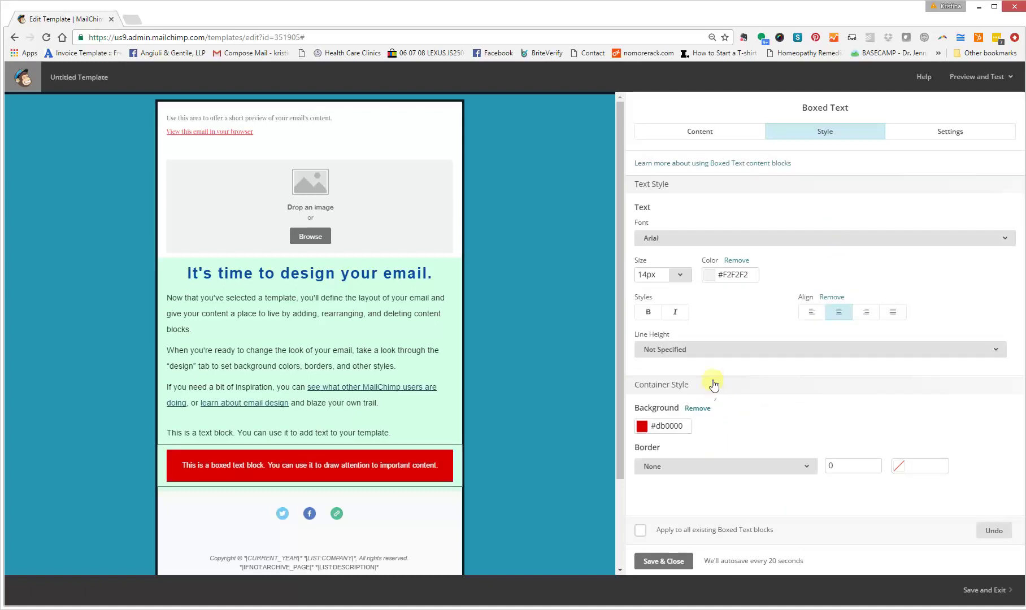
mouse_move(696, 458)
left_mouse_down()
mouse_move(715, 455)
mouse_move(714, 472)
left_mouse_up()
scroll(714, 459, "down", 2)
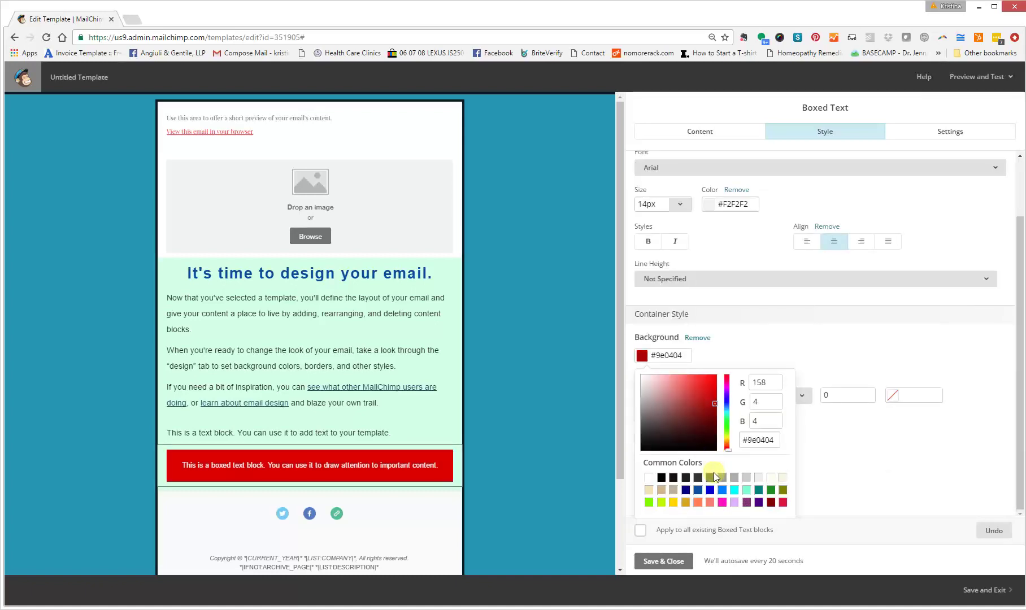
left_click(813, 366)
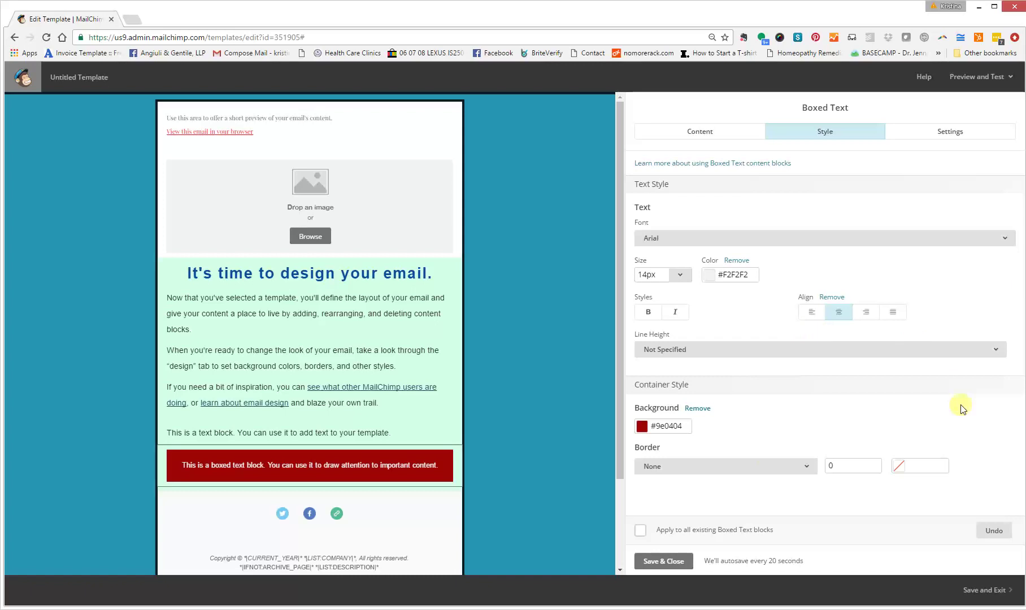
- Give the boxed text block's border a width of 5px and the white color #ffffff
left_click(746, 464)
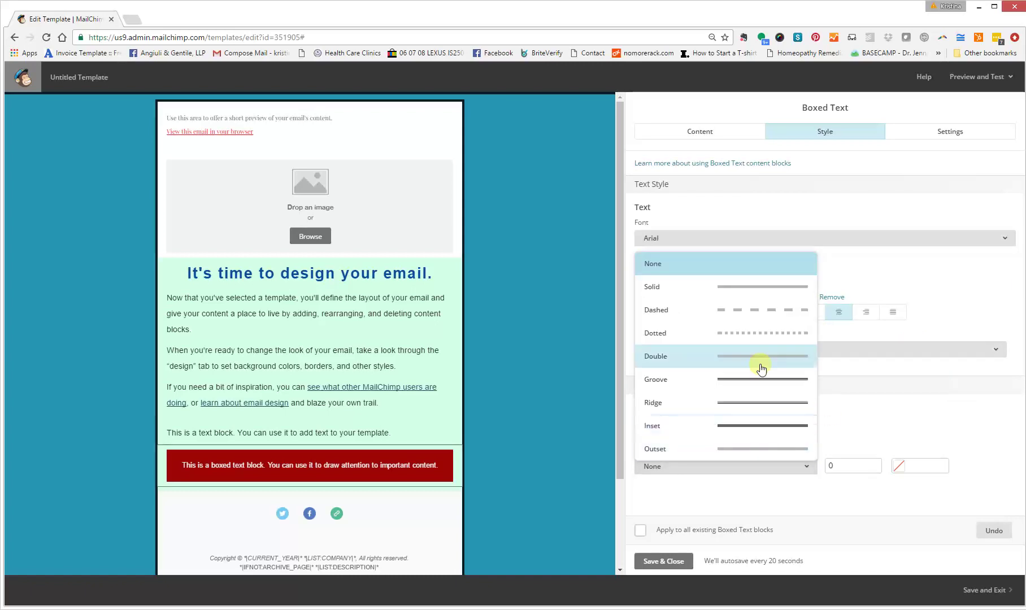
key("Escape")
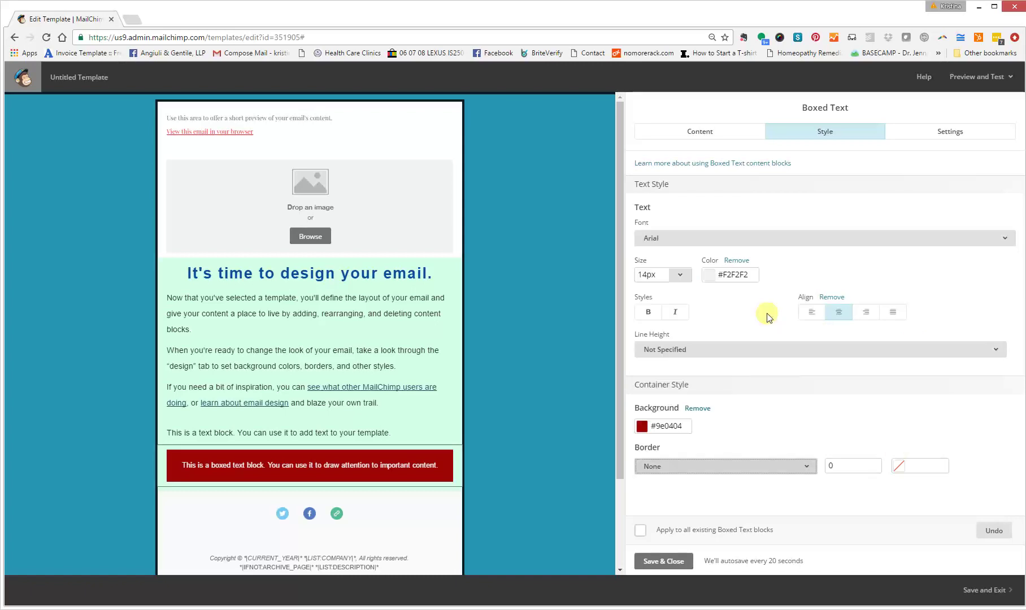
left_click(830, 466)
type("5")
key("Tab")
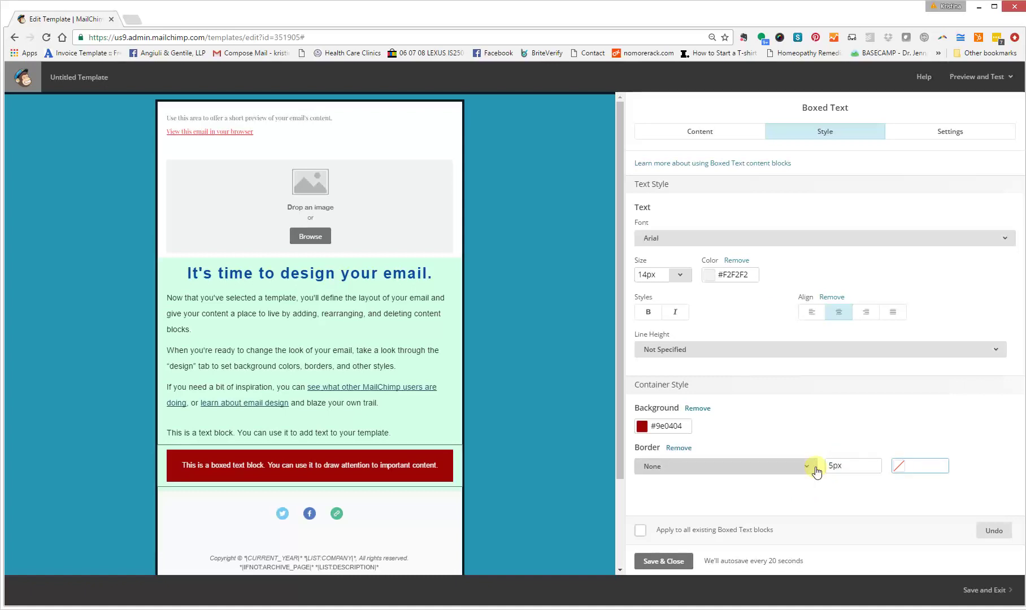
left_click(895, 466)
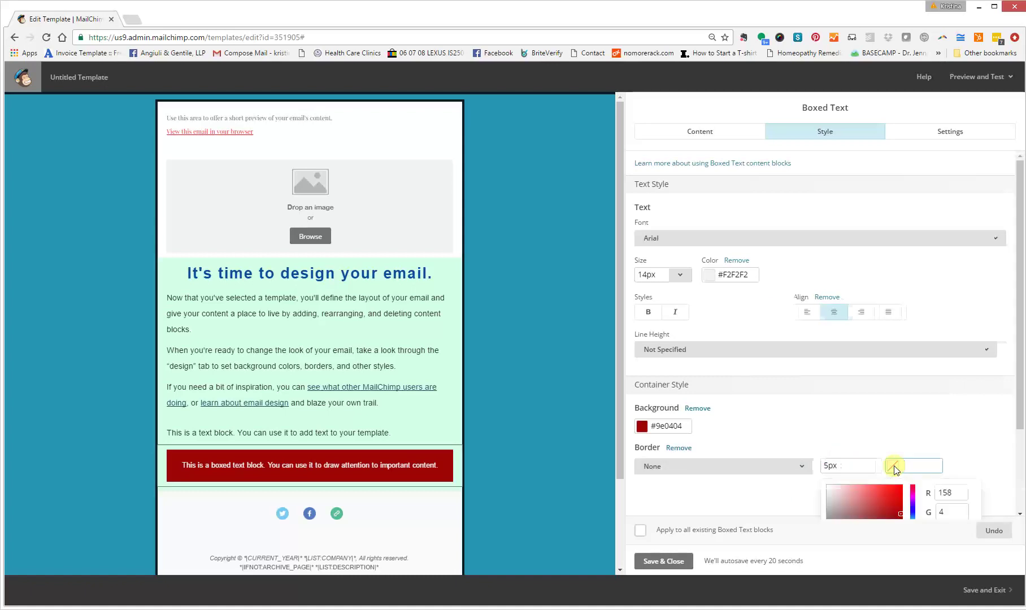
left_click_drag(842, 492, 825, 397)
left_click(731, 358)
- Set the boxed text block's border style to Dotted, and save the block
left_click(705, 473)
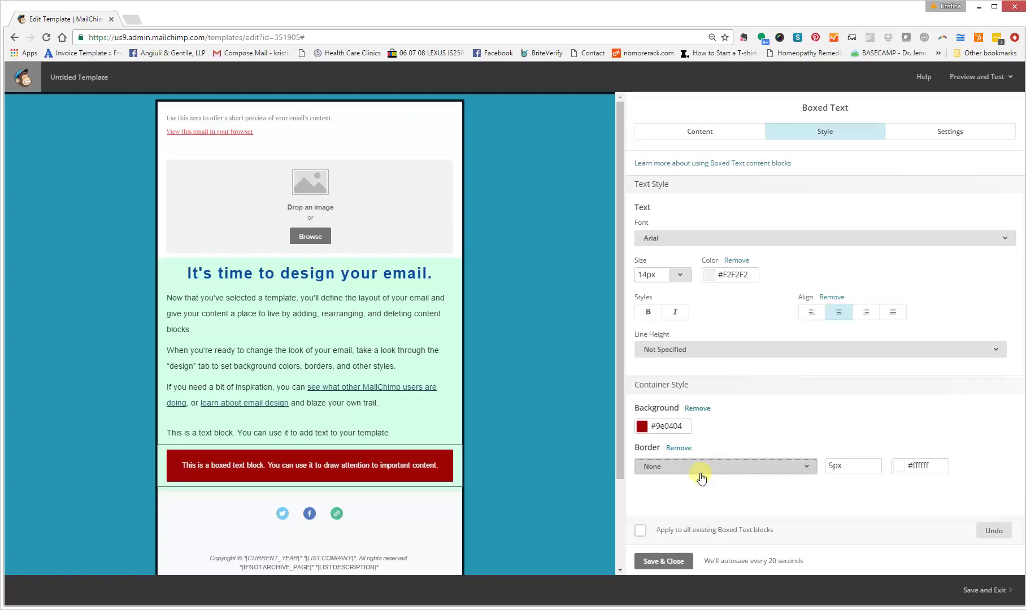
left_click(712, 471)
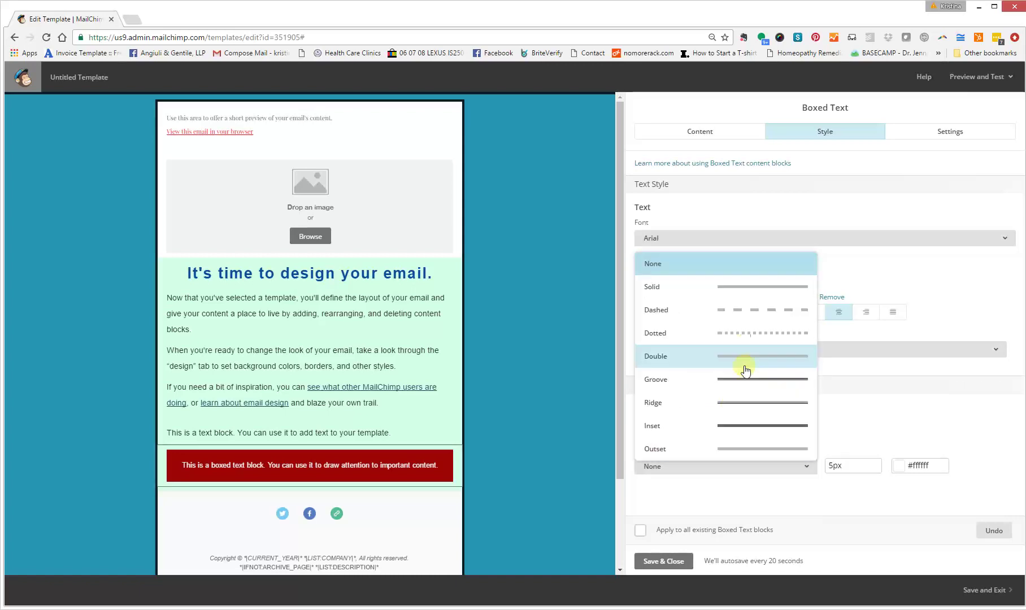
left_click(746, 333)
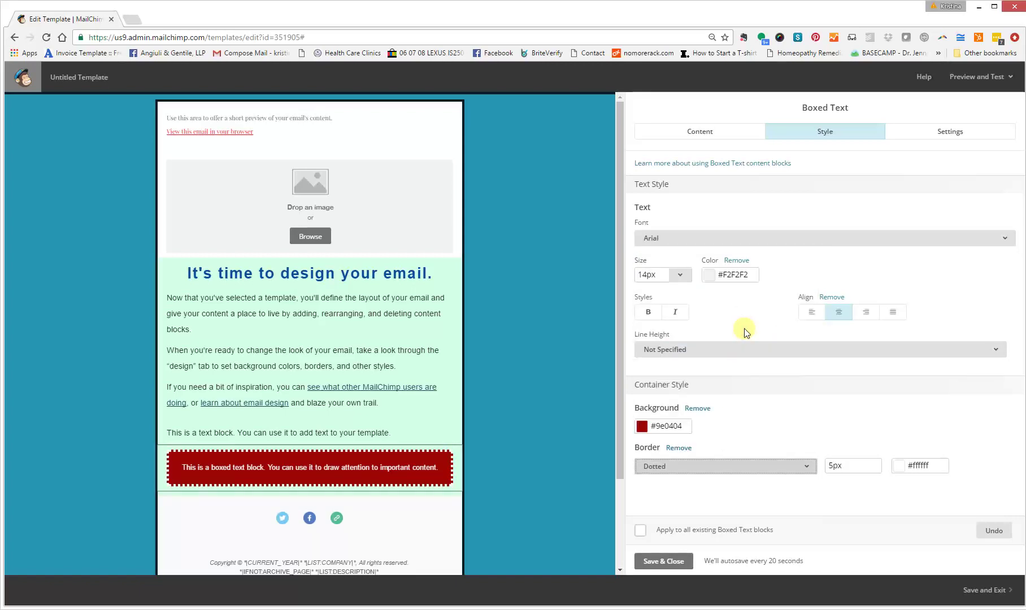
left_click(664, 562)
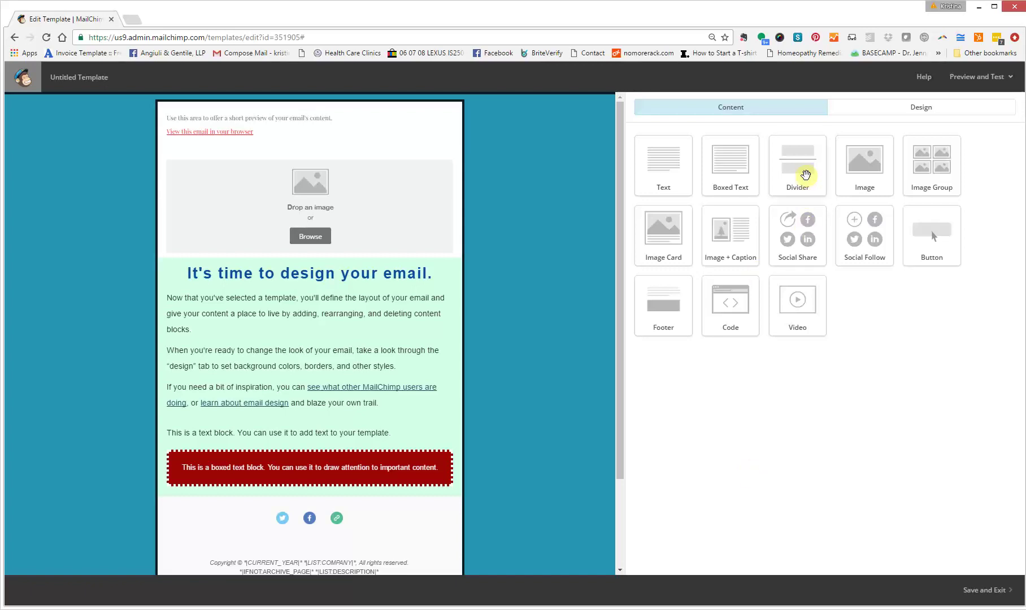
- Add a divider between the text block and the boxed text block, give it a white #ffffff background, and save it
left_click_drag(805, 175, 420, 444)
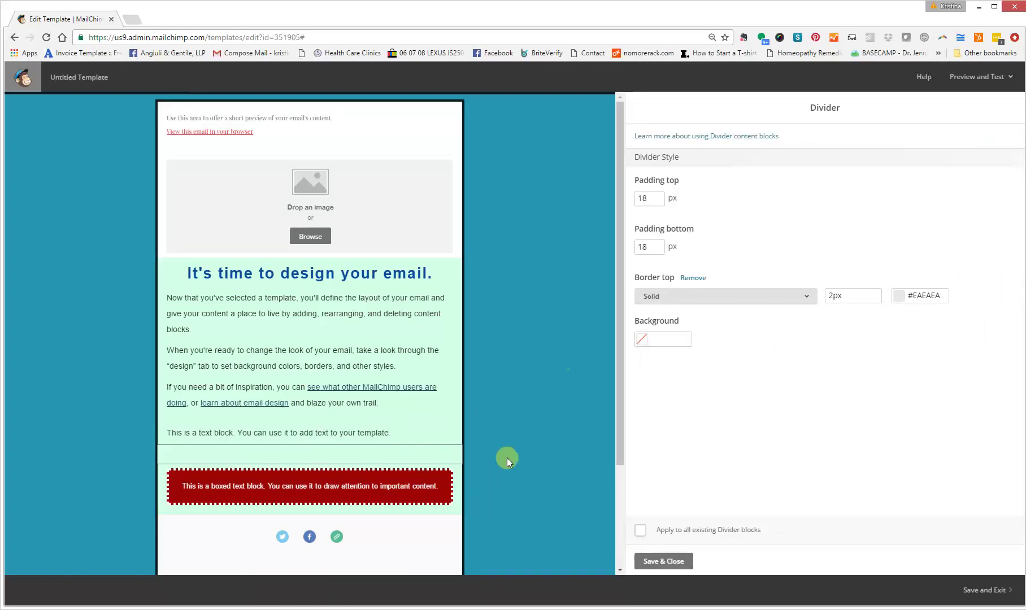
left_click(668, 340)
left_click_drag(652, 373, 638, 355)
left_click(636, 355)
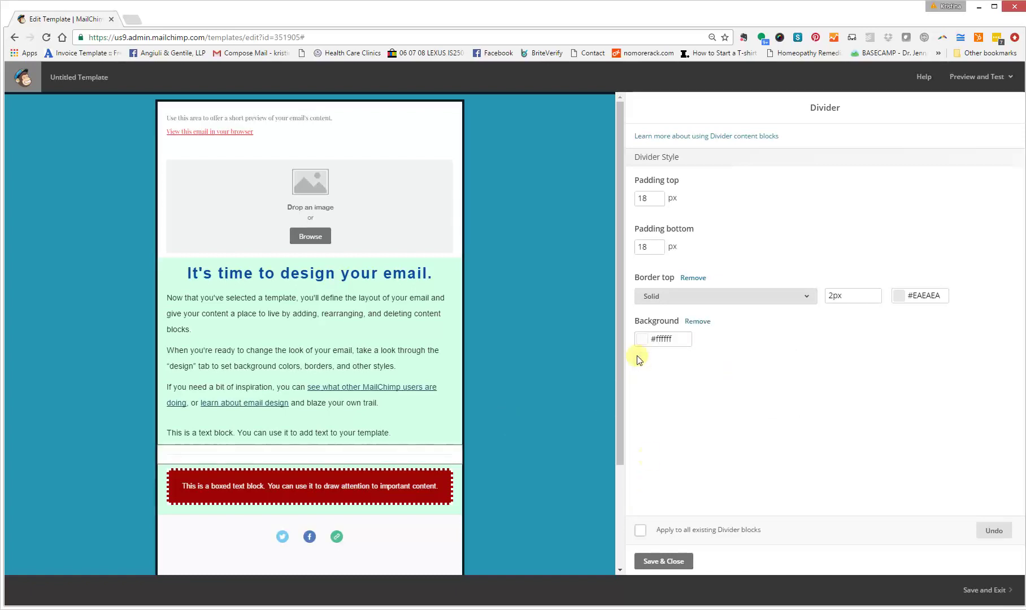
left_click(652, 562)
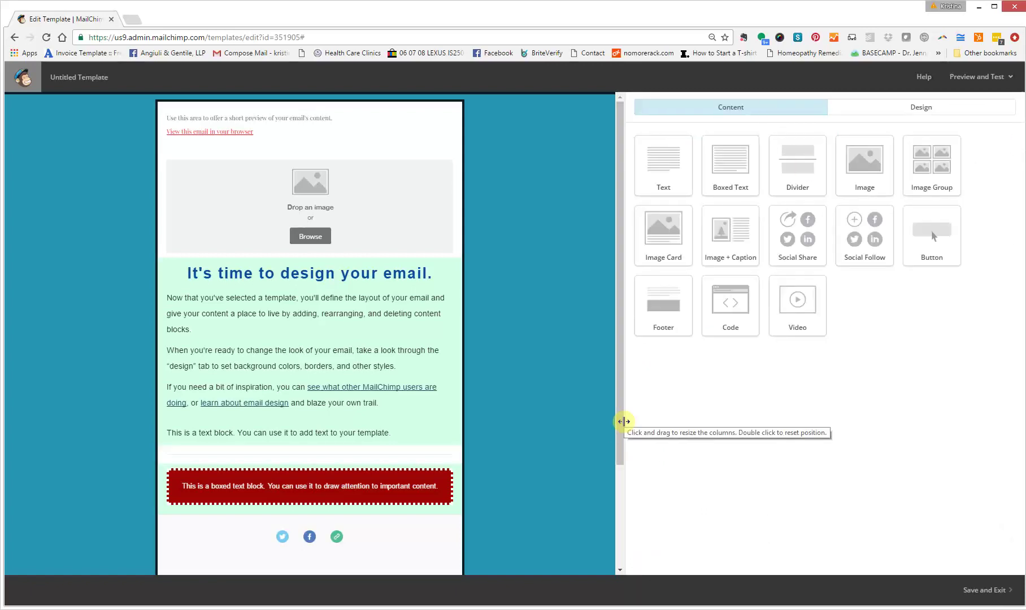
- Add an image block between the placeholder text block and the divider, and fill it with the stored image 2016-12-28_19h43_39
mouse_move(874, 161)
left_mouse_down()
mouse_move(543, 385)
mouse_move(431, 442)
left_mouse_up()
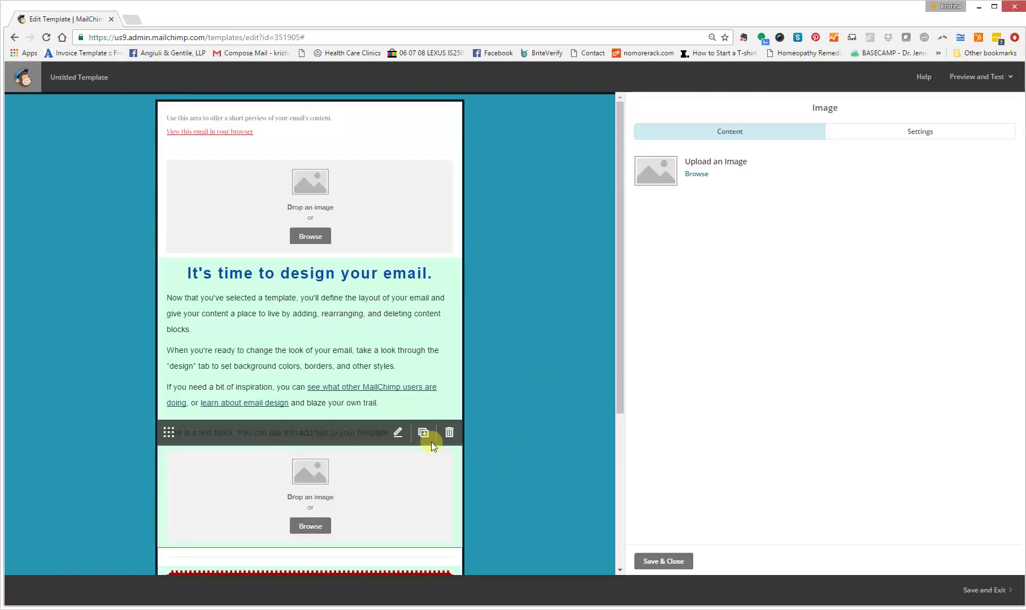
left_click(698, 175)
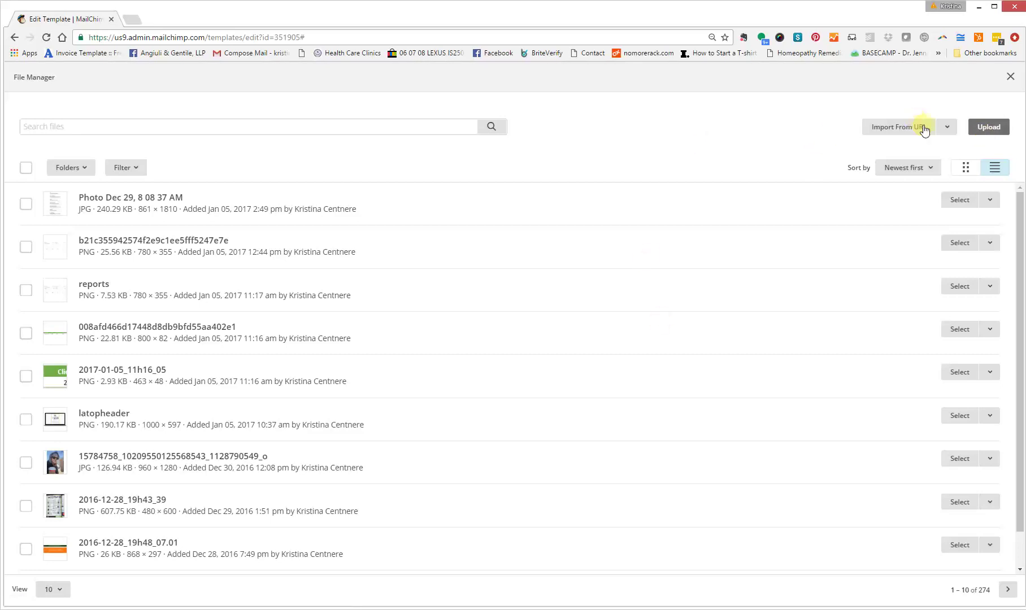
left_click(988, 127)
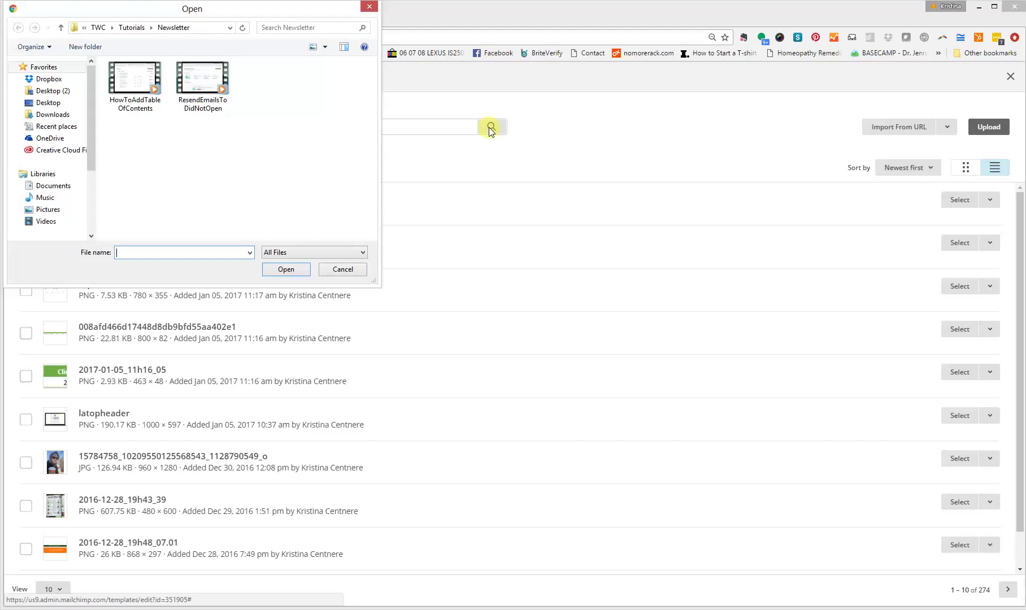
left_click(370, 8)
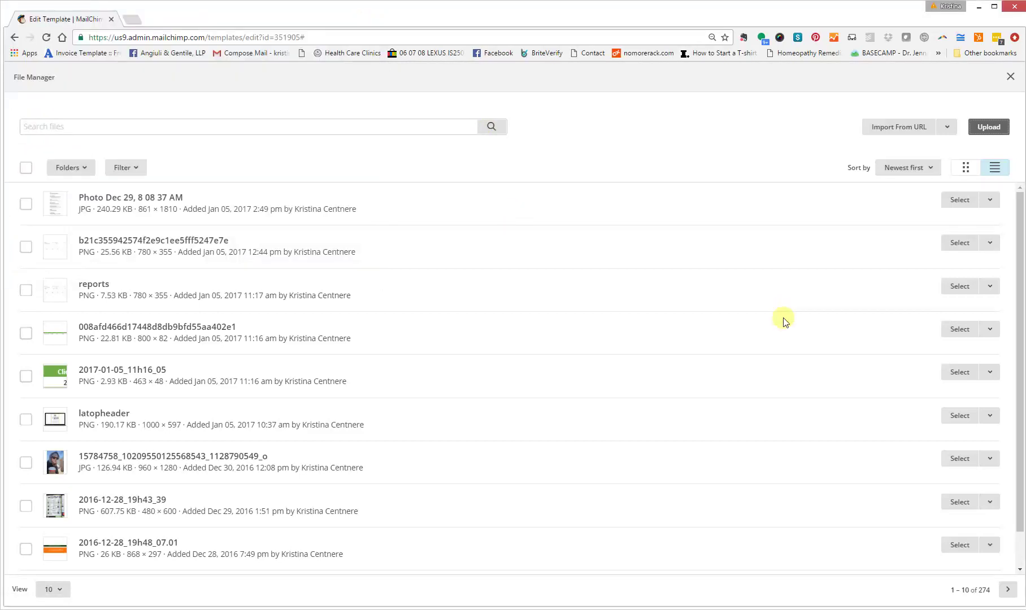
left_click(968, 501)
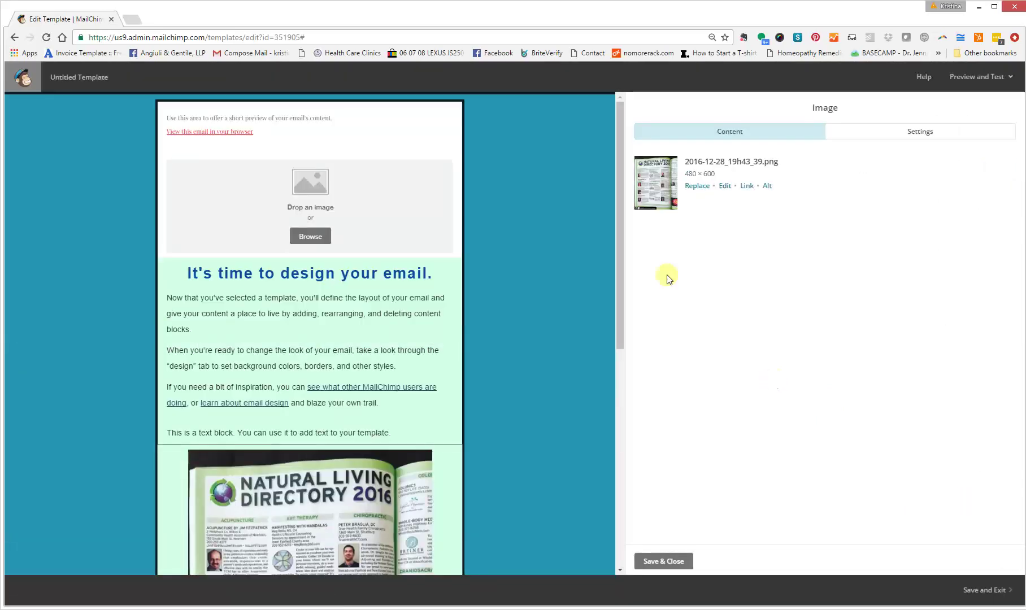
- View the directory image in the photo editor, save it there unedited, and save the image block
left_click(725, 187)
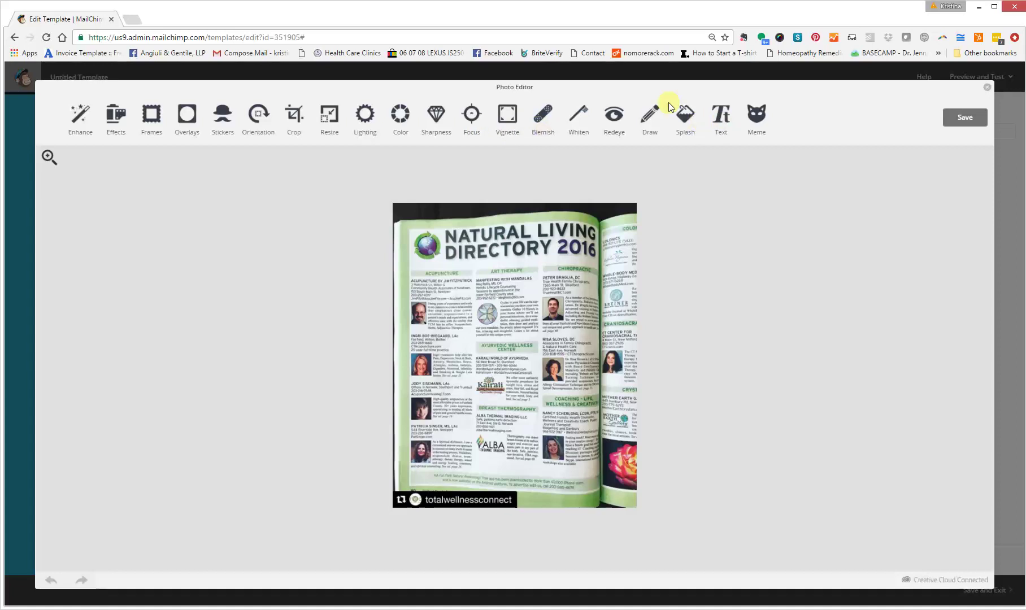
left_click(953, 125)
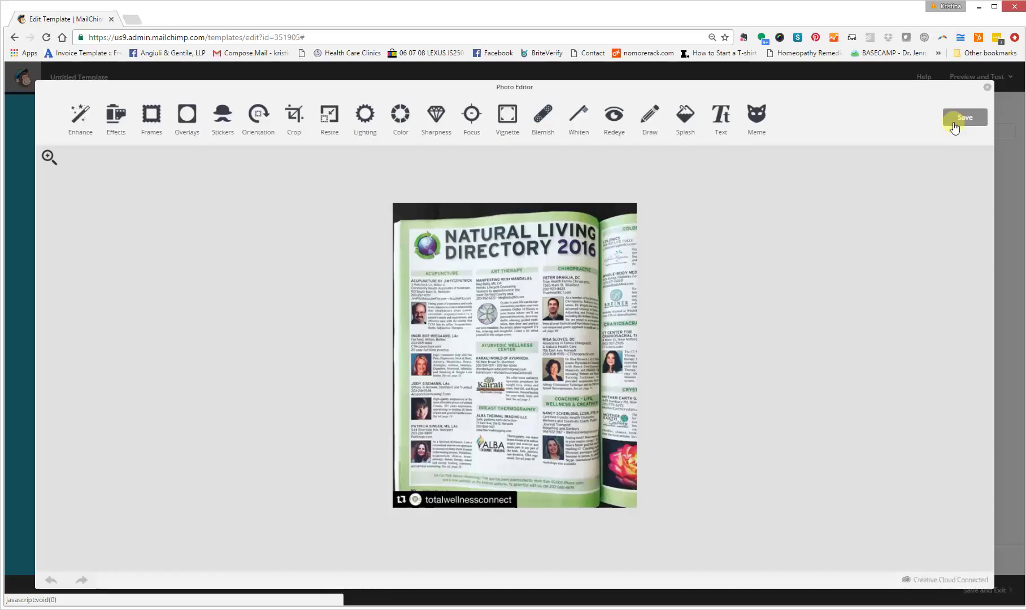
left_click(954, 123)
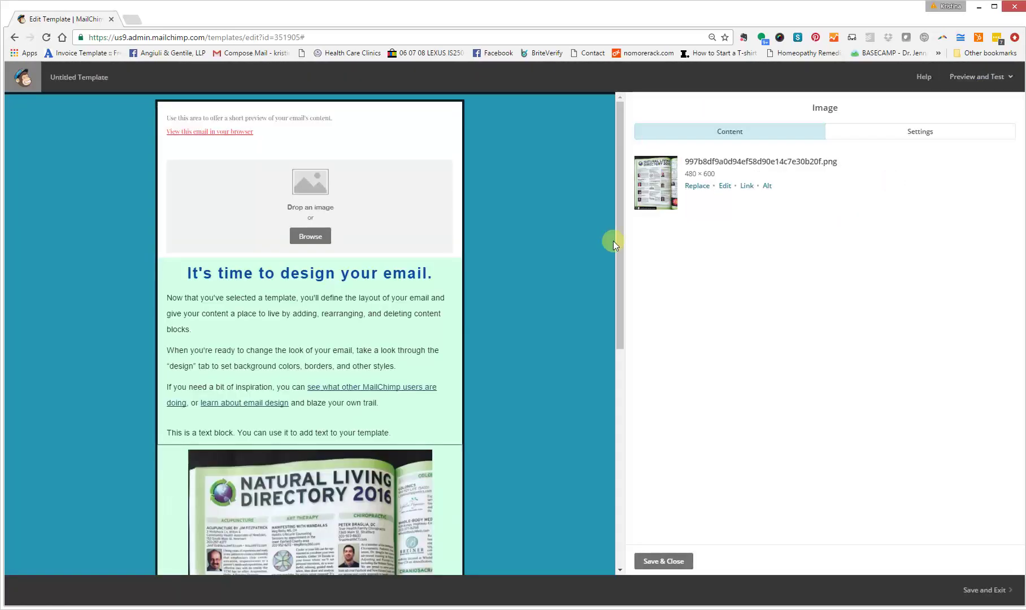
left_click(656, 561)
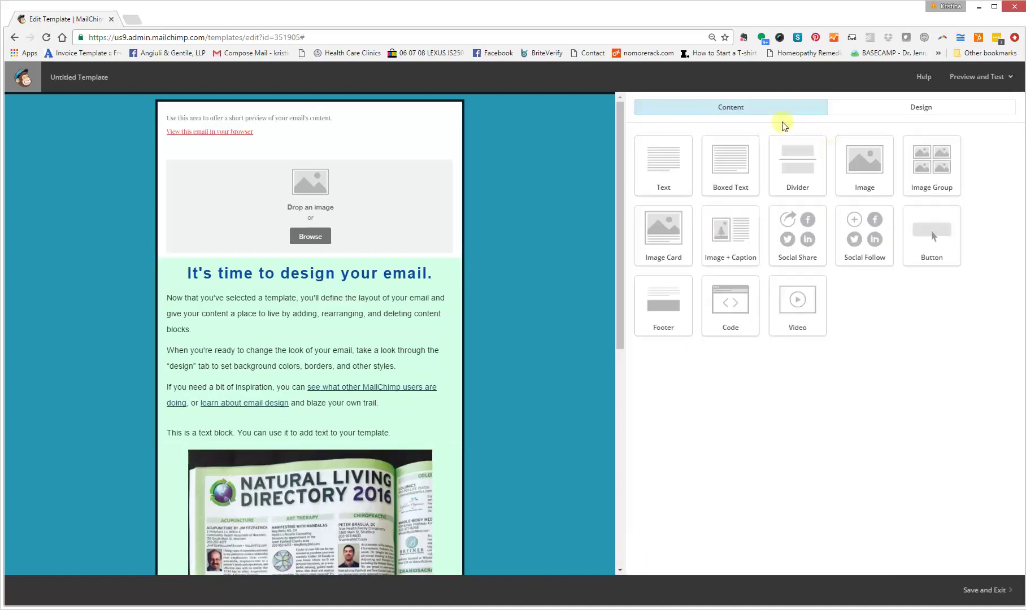
- Change the body section's background color to white, and save the body design
left_click(881, 108)
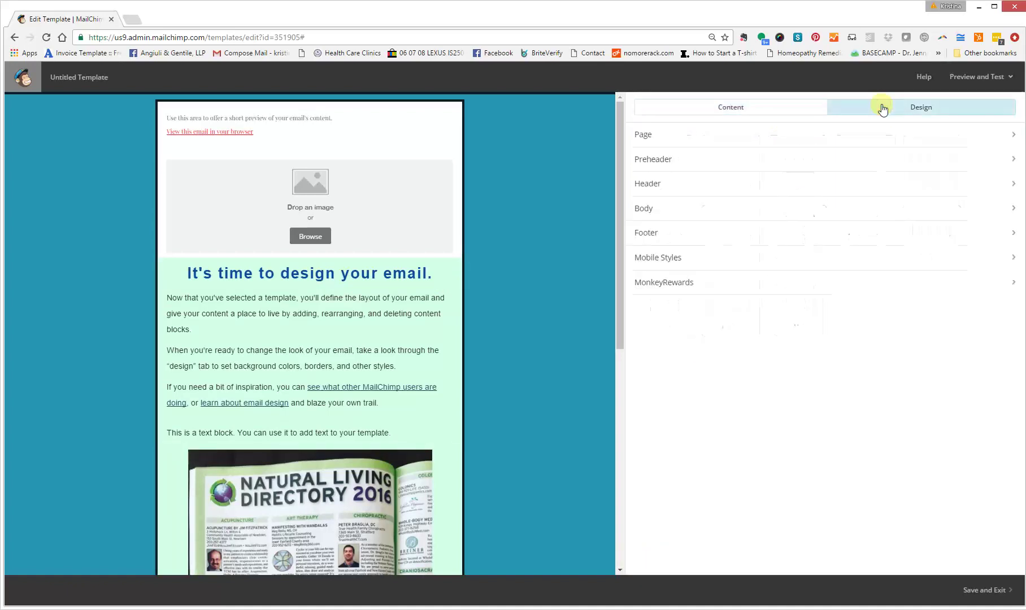
left_click(698, 135)
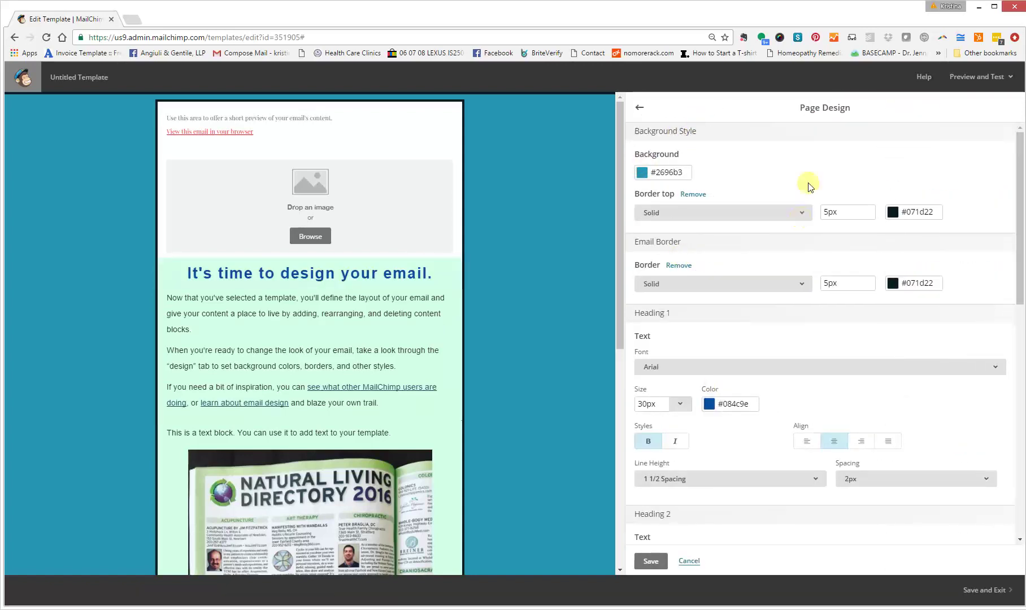
left_click(639, 110)
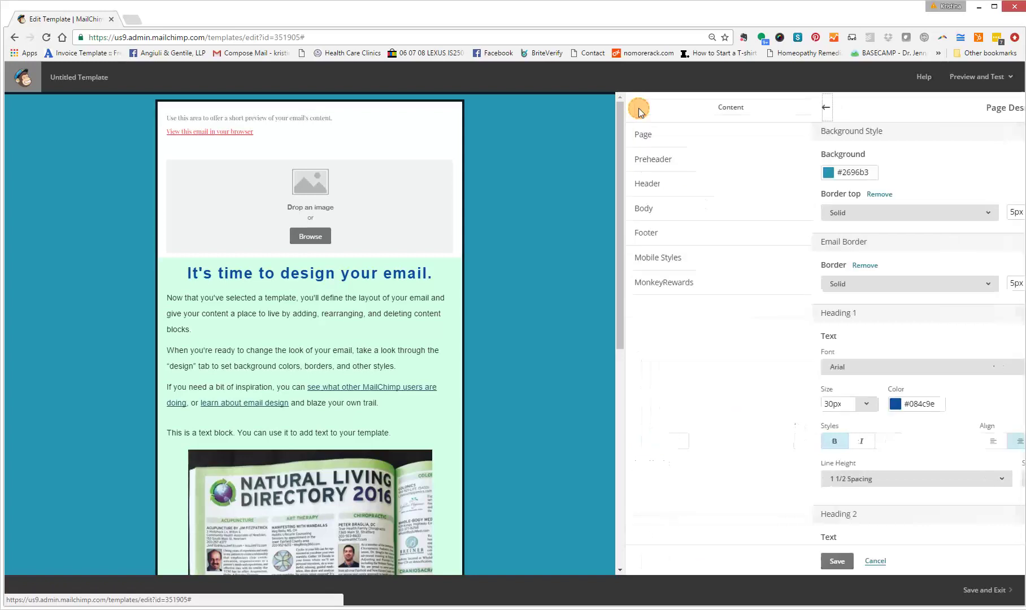
left_click(684, 214)
left_click(650, 187)
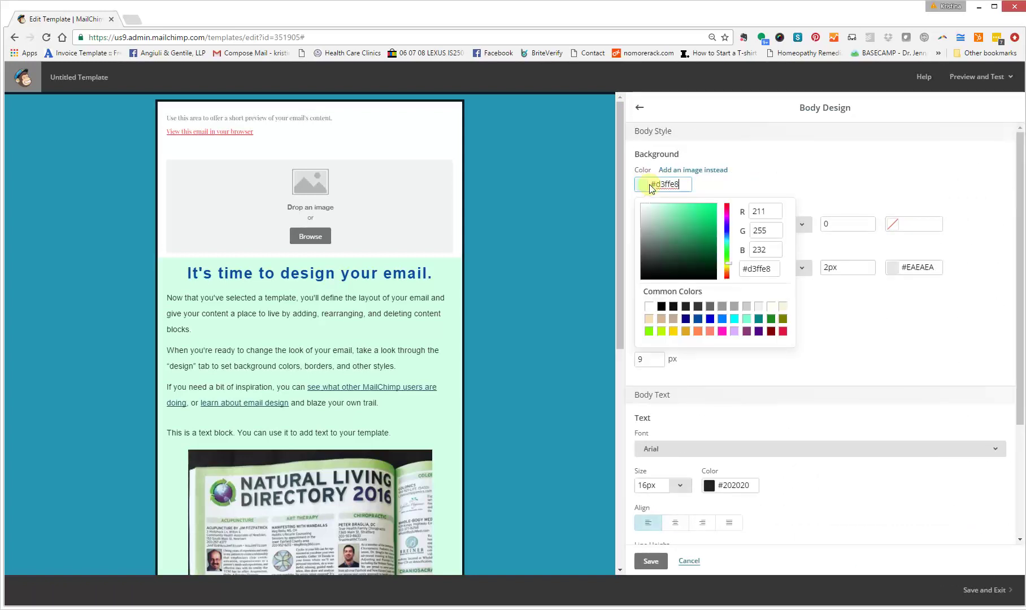
left_click_drag(660, 222, 640, 203)
left_click(650, 560)
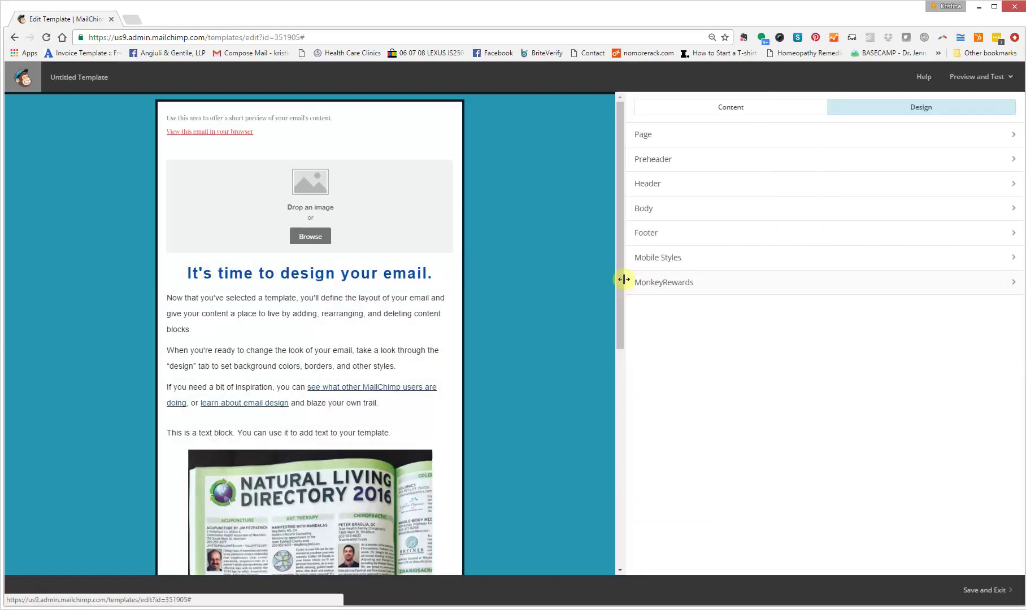
- Add a two-image group block between the placeholder text block and the directory image, try the stacked layout, and save it with the side-by-side layout
left_click(733, 109)
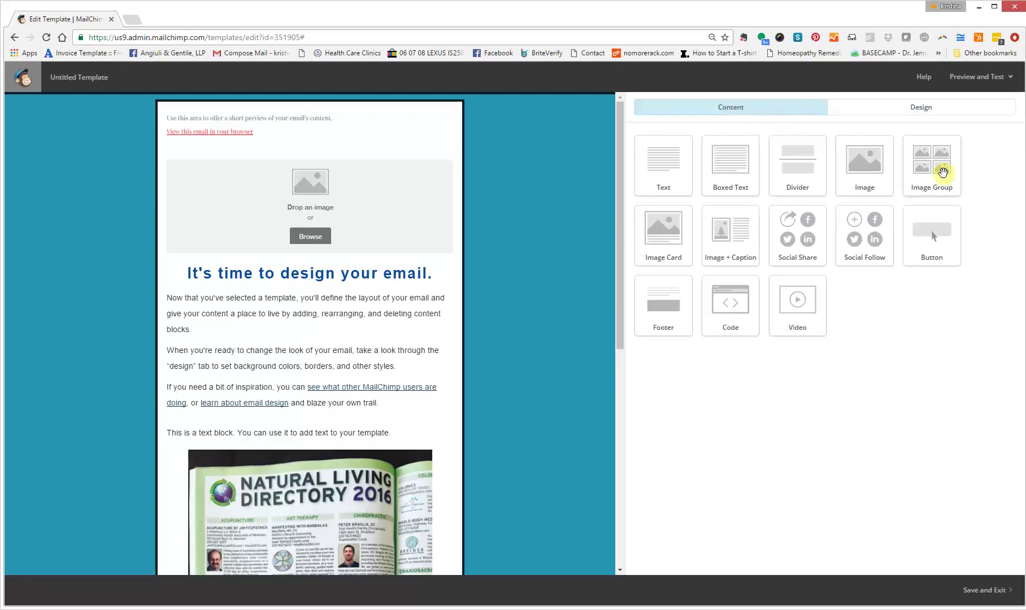
left_click_drag(942, 173, 433, 444)
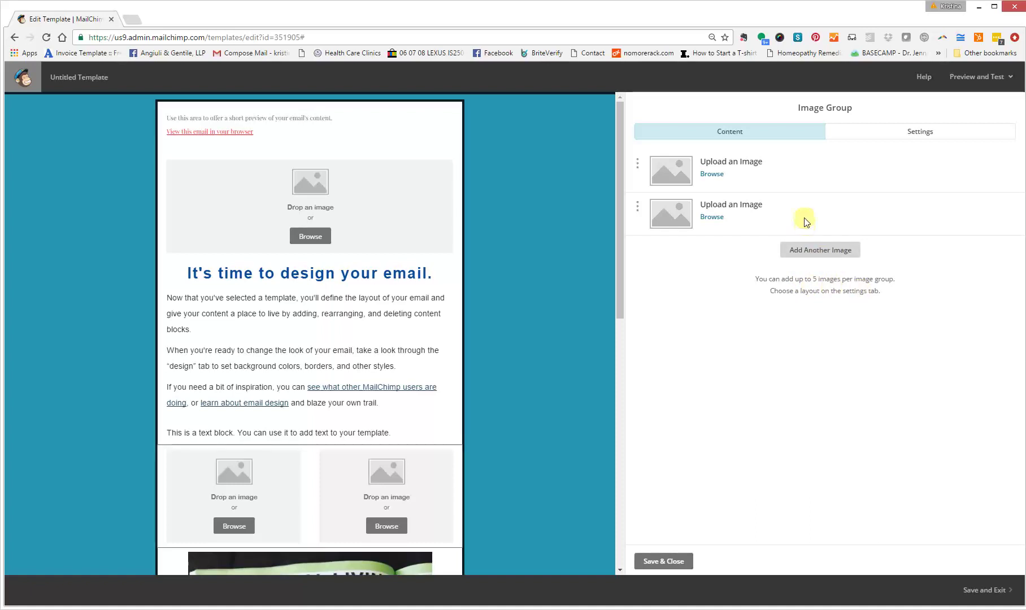
left_click(924, 135)
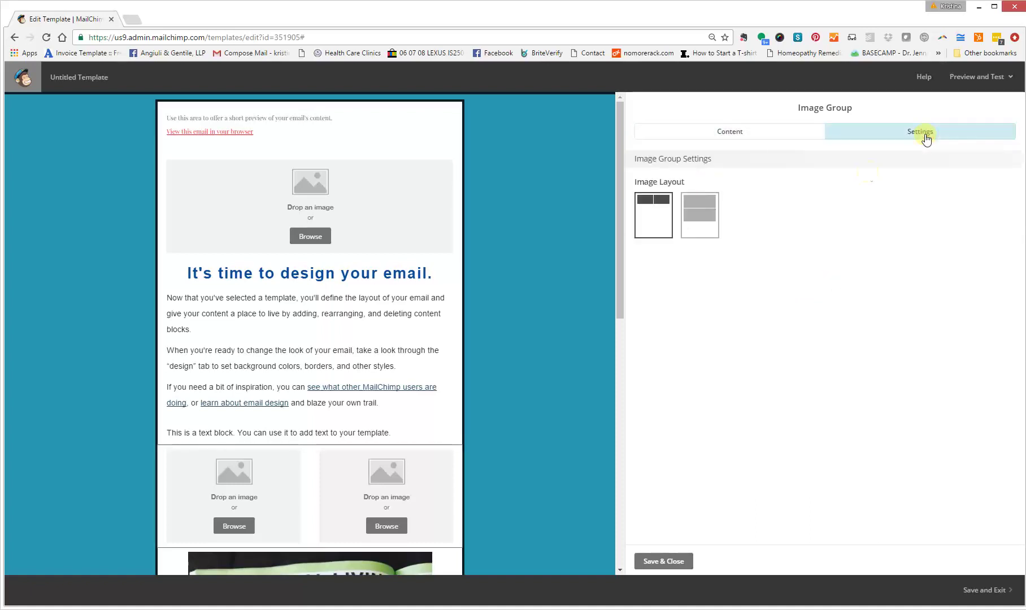
left_click(688, 217)
left_click(662, 214)
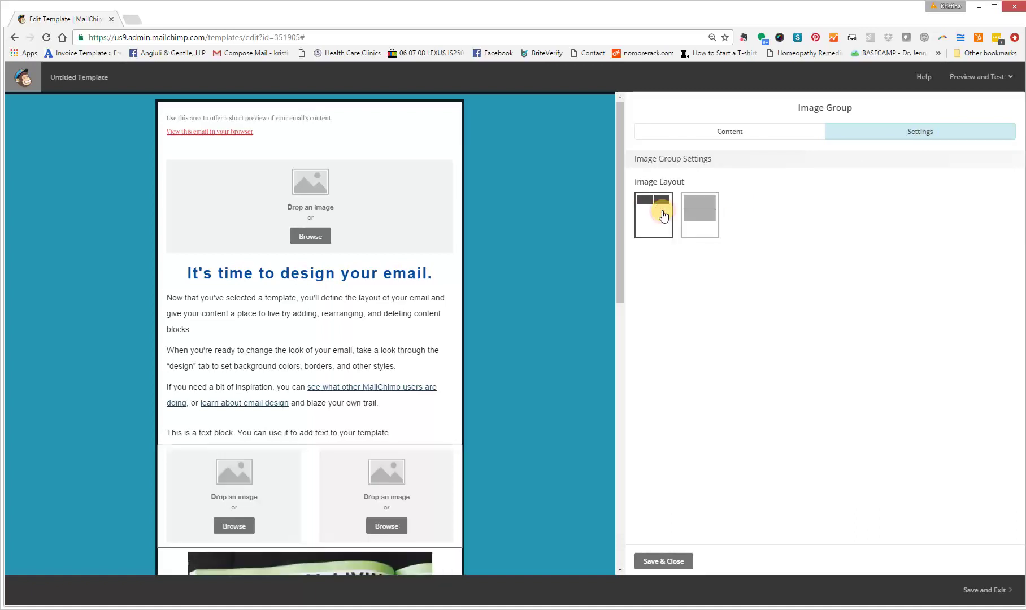
left_click(692, 132)
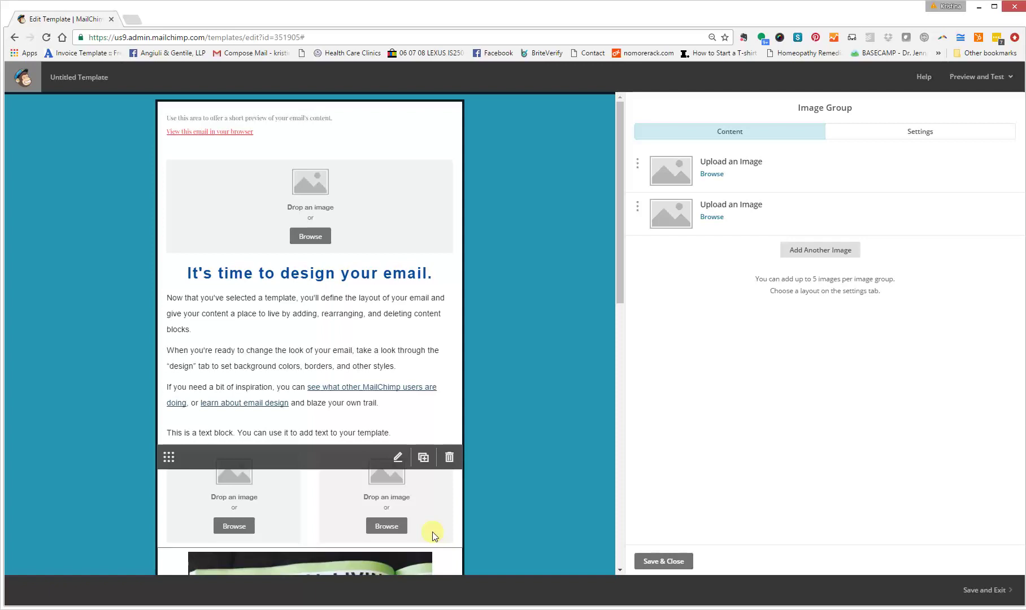
left_click(663, 561)
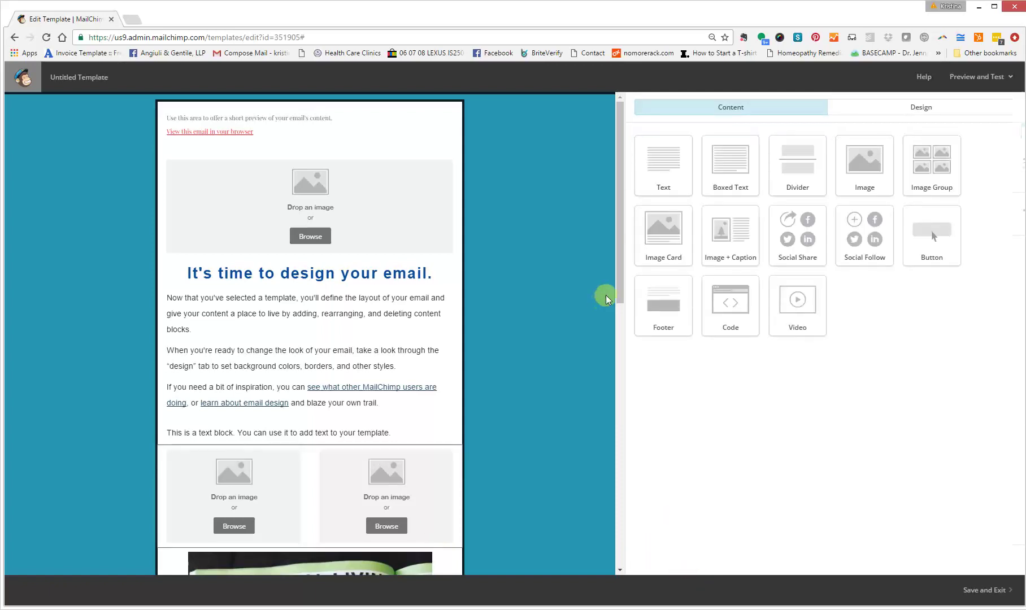
- Add an image card block between the two-image group and the directory image, and set its image alignment to Center
left_click_drag(616, 287, 620, 348)
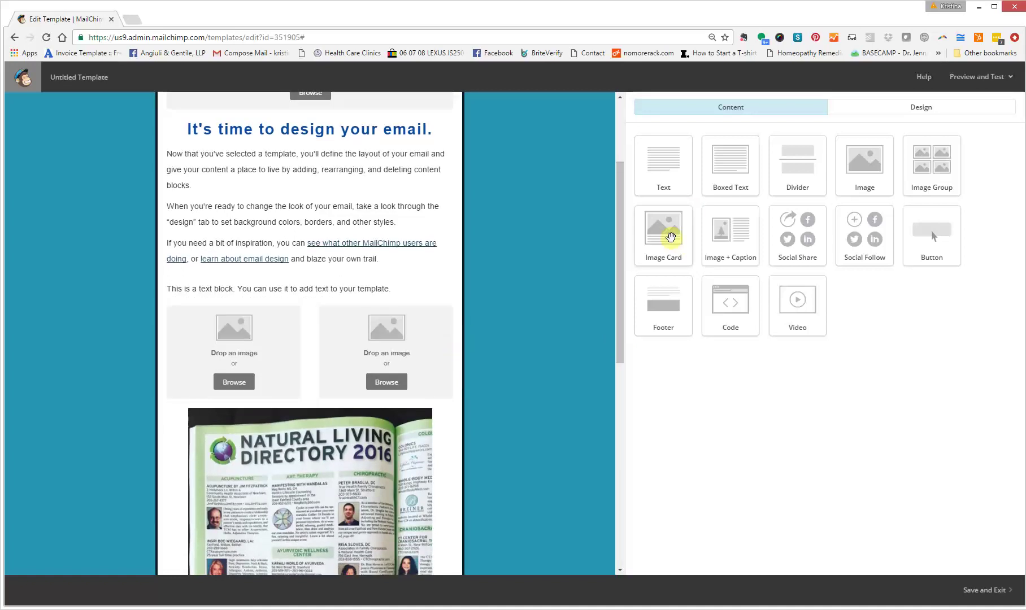
left_click_drag(672, 246, 431, 401)
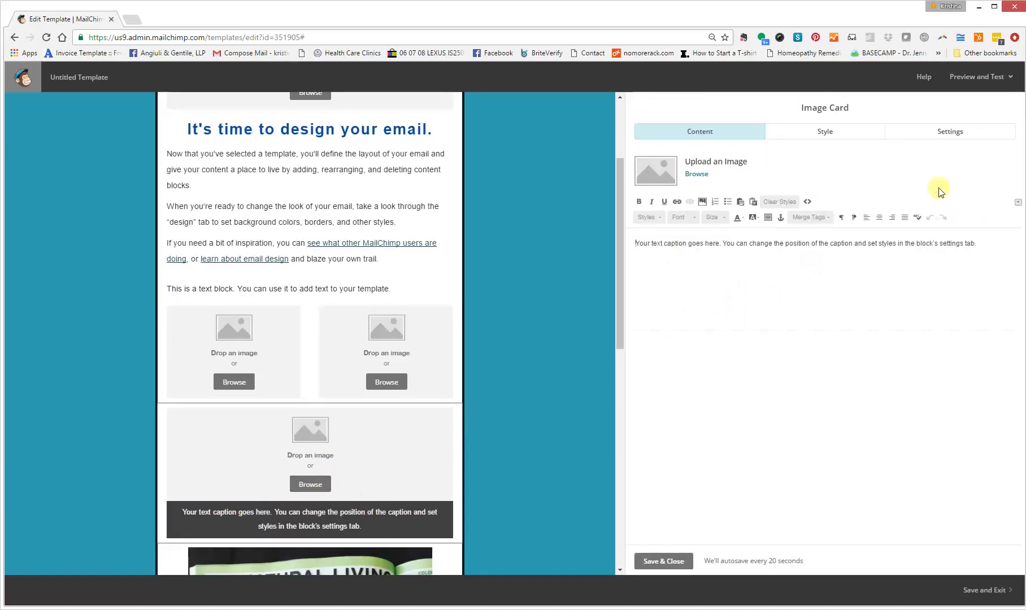
left_click(935, 132)
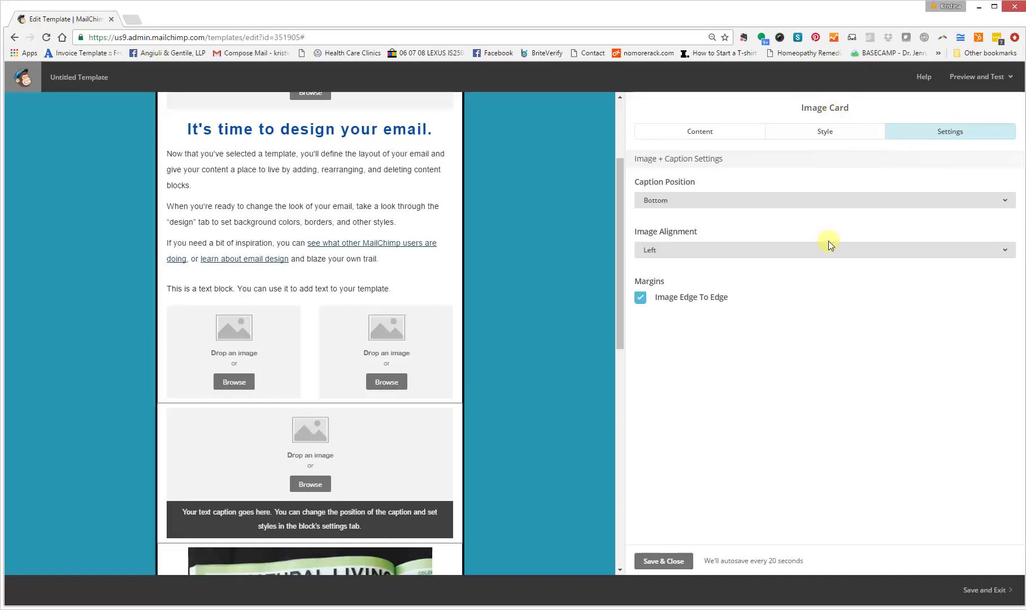
left_click(800, 259)
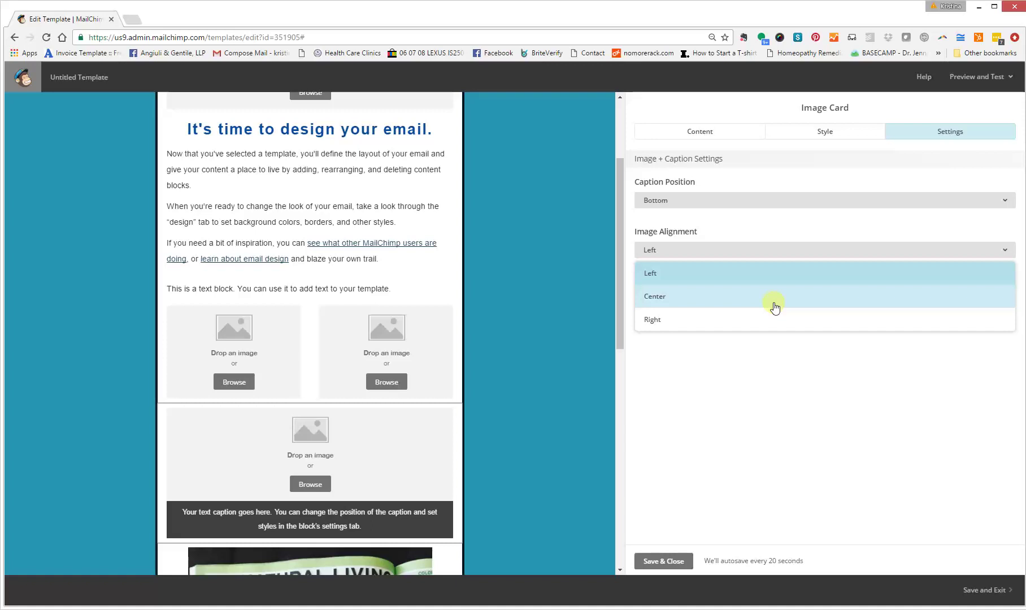
left_click(756, 304)
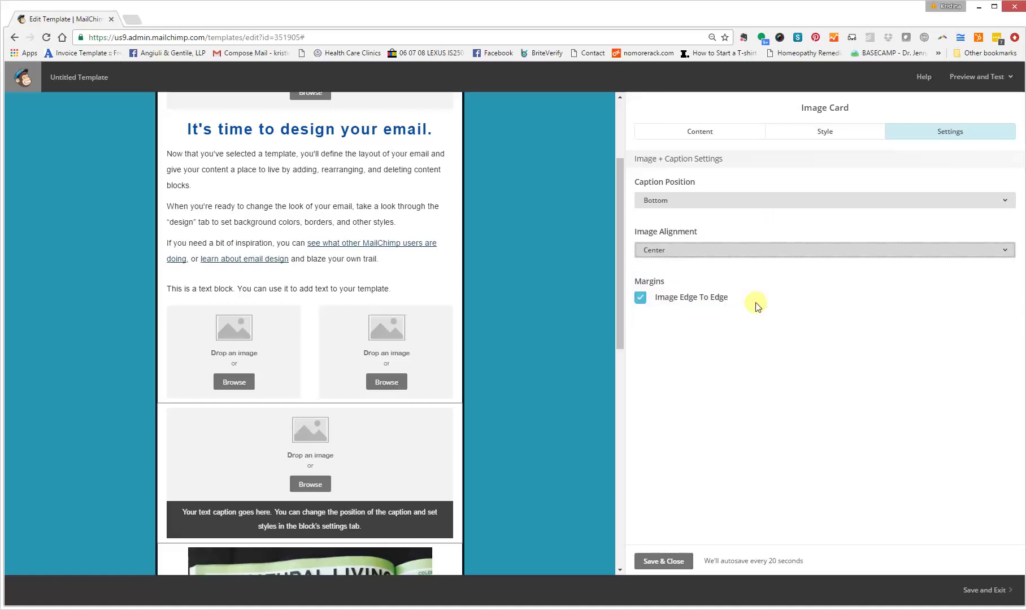
- Set the image card's caption position to Right and its caption width to One-Third, and save the block
left_click(733, 205)
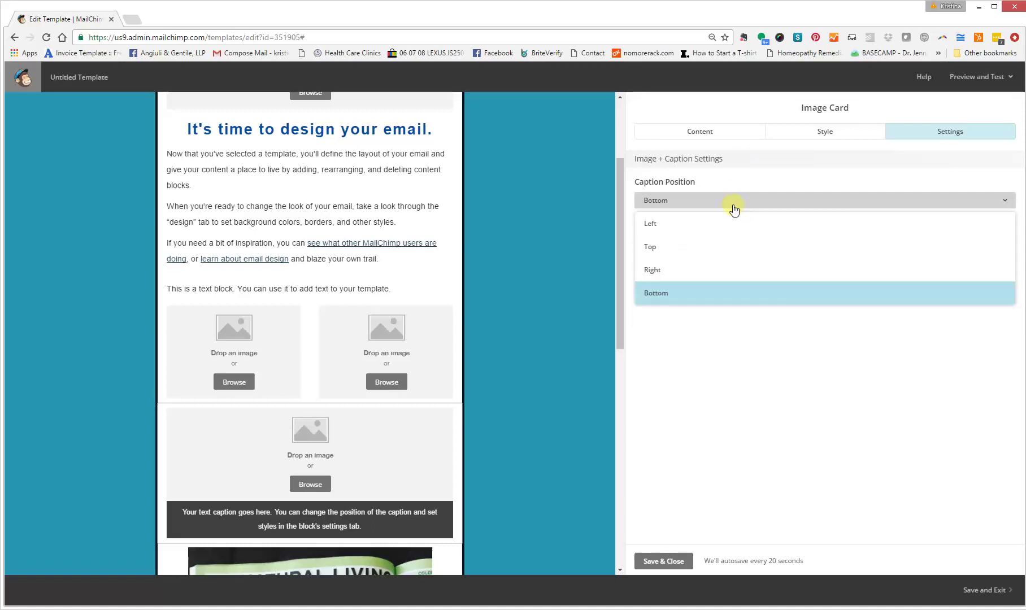
left_click(721, 270)
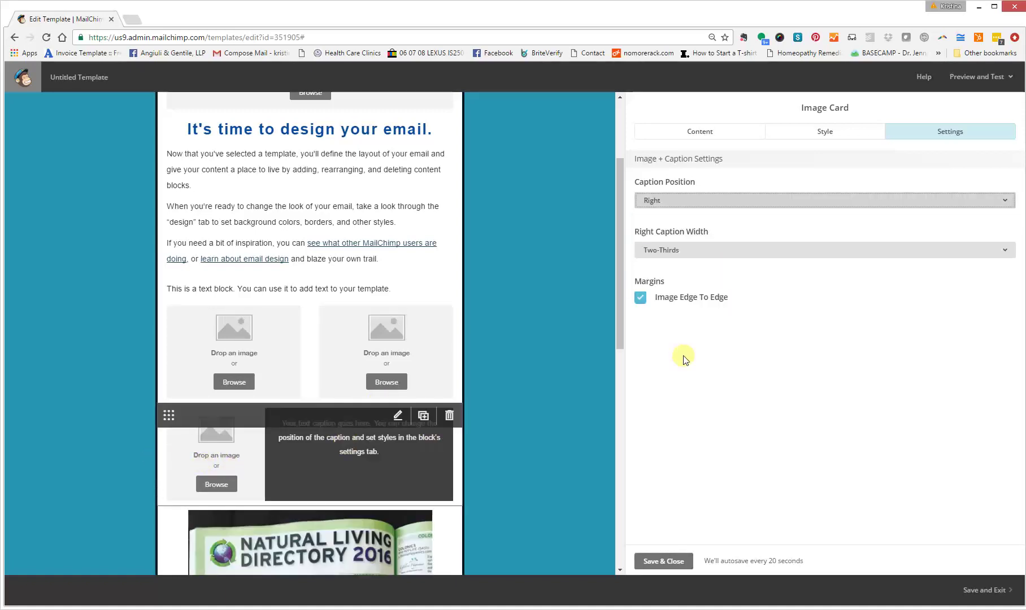
left_click(694, 257)
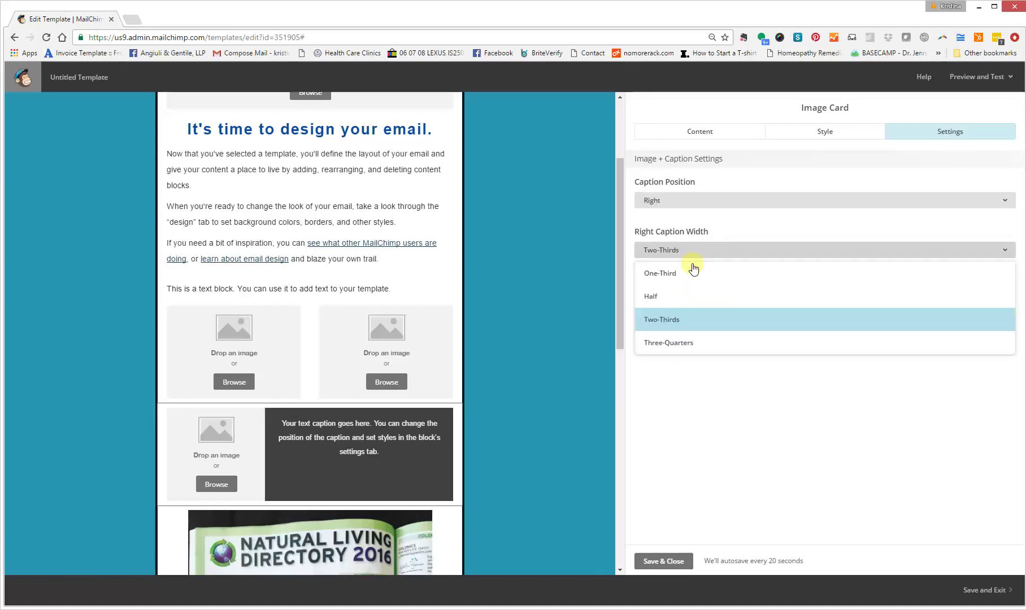
left_click(692, 275)
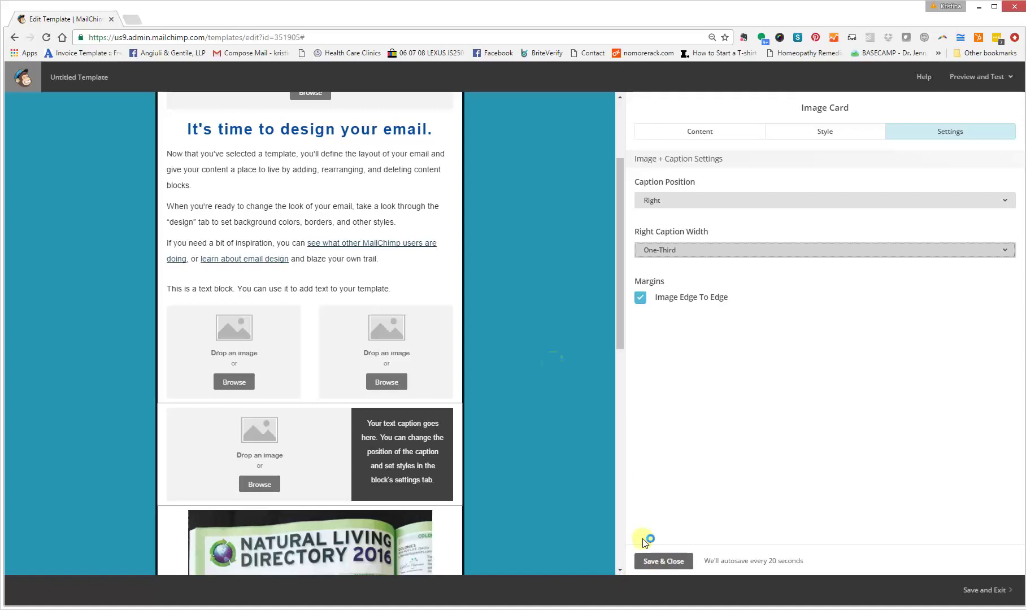
left_click(406, 445)
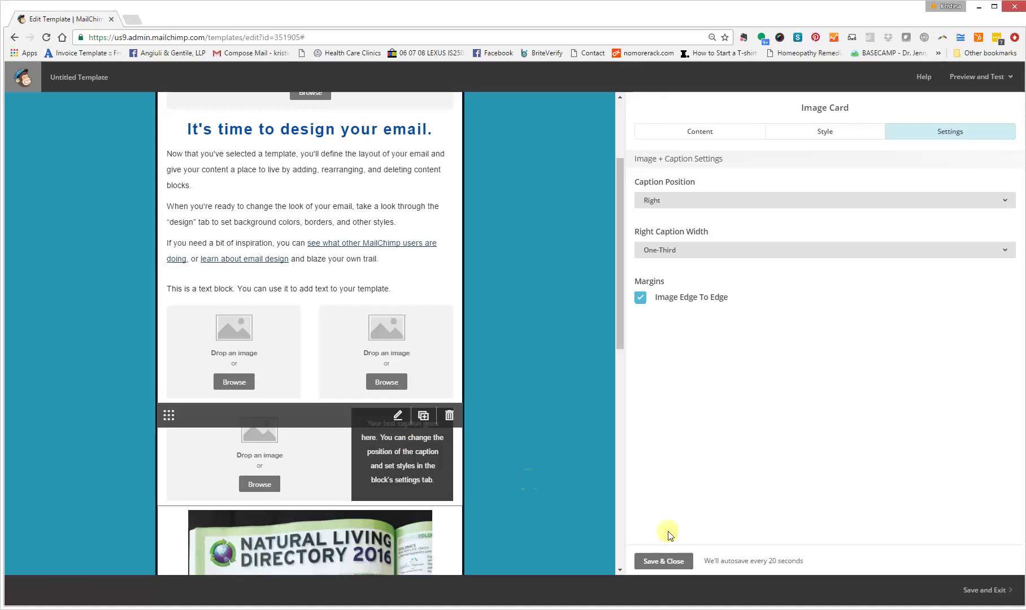
left_click(668, 561)
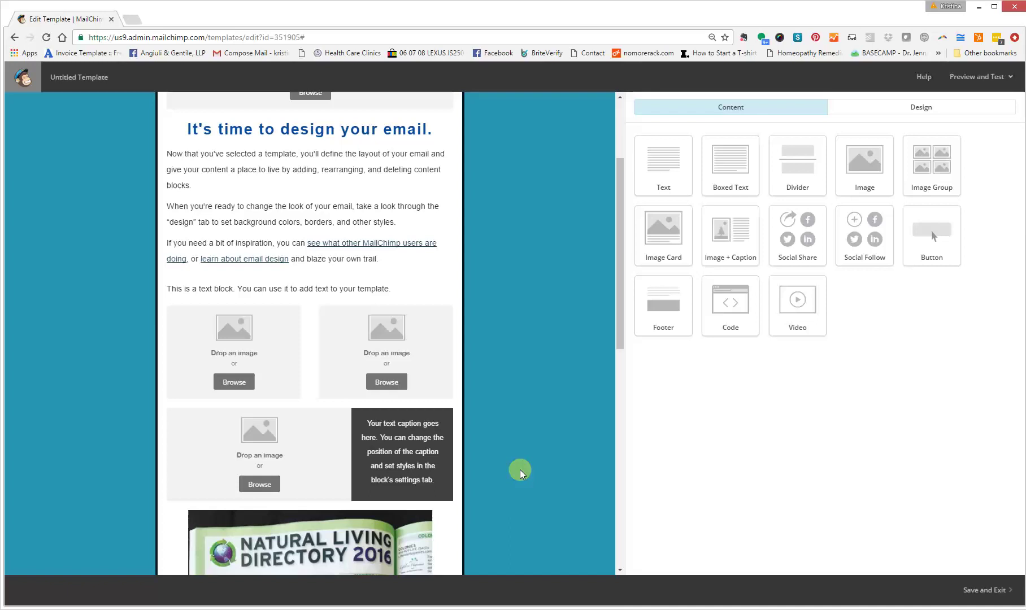
- Reopen the image card and fill it with the stored image 997b8df9a0d94ef58d90e14c7e30b20f
mouse_move(413, 443)
left_click(400, 419)
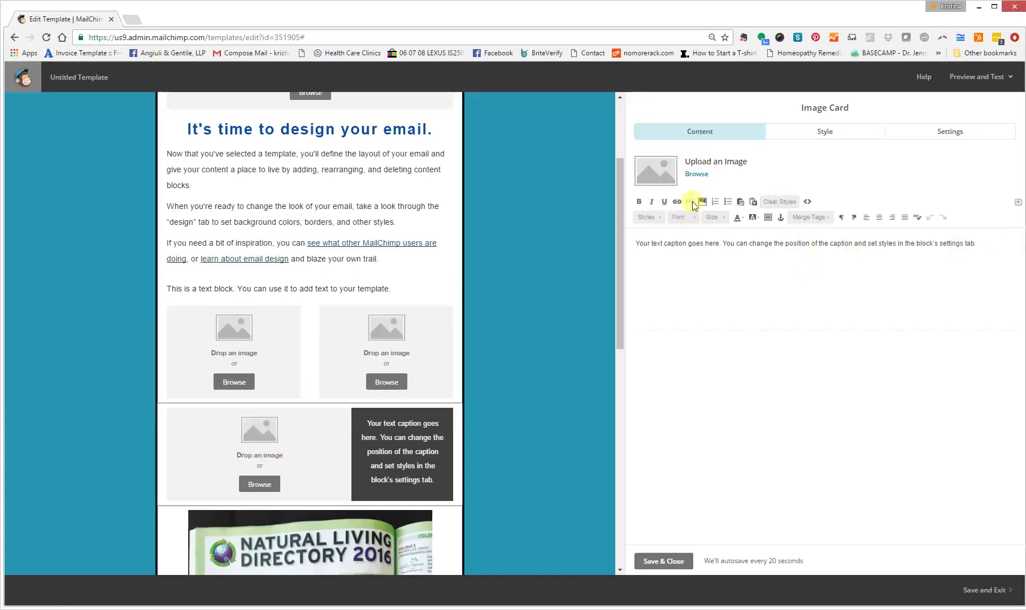
left_click(705, 175)
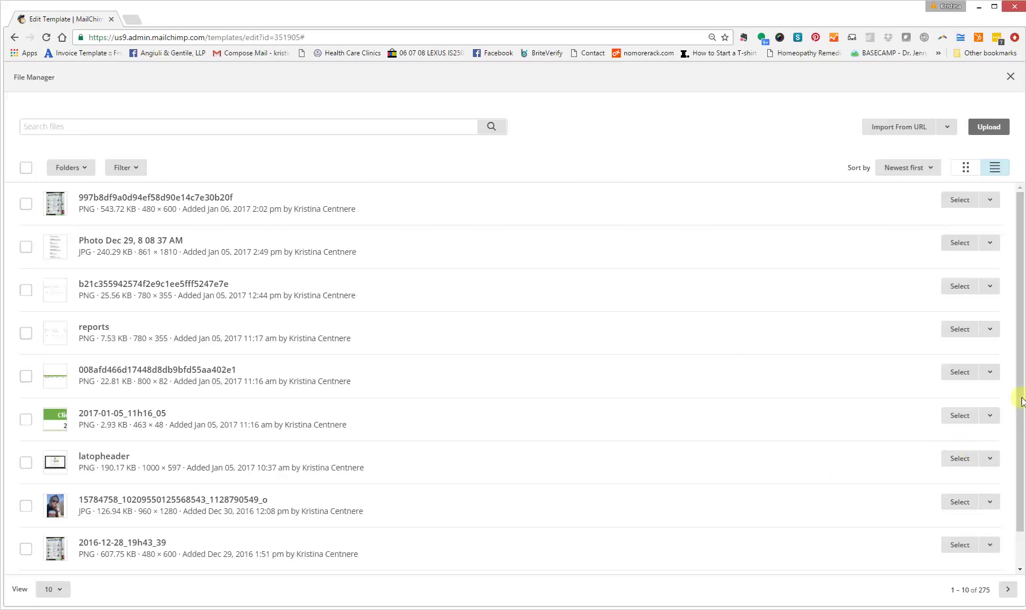
left_click_drag(1017, 462, 1017, 359)
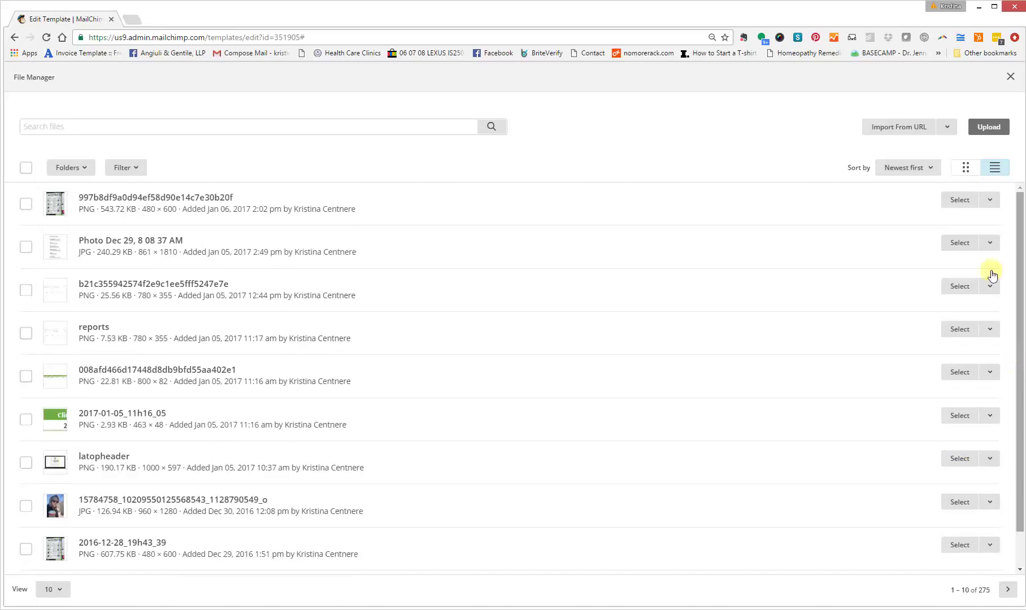
left_click(960, 200)
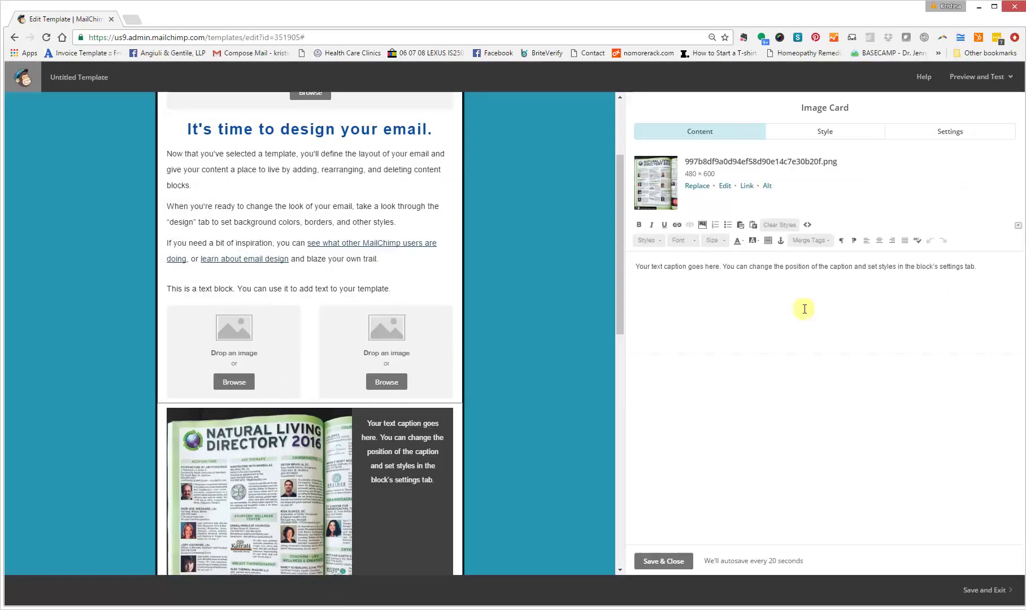
- Replace the image card's placeholder caption with "Test test test test test" and save the block
left_click_drag(981, 267, 620, 265)
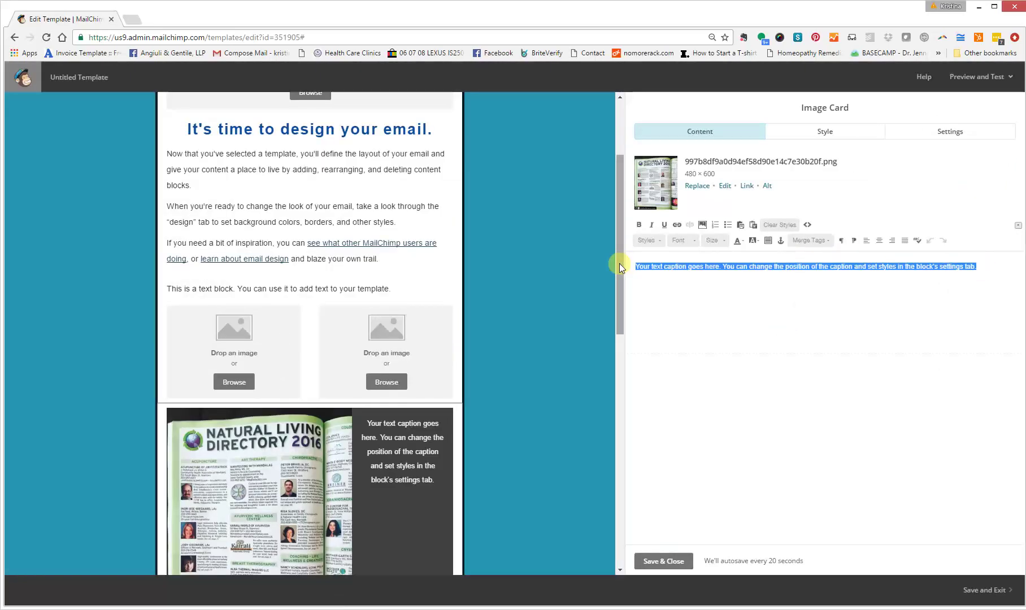
type("Test test test test test")
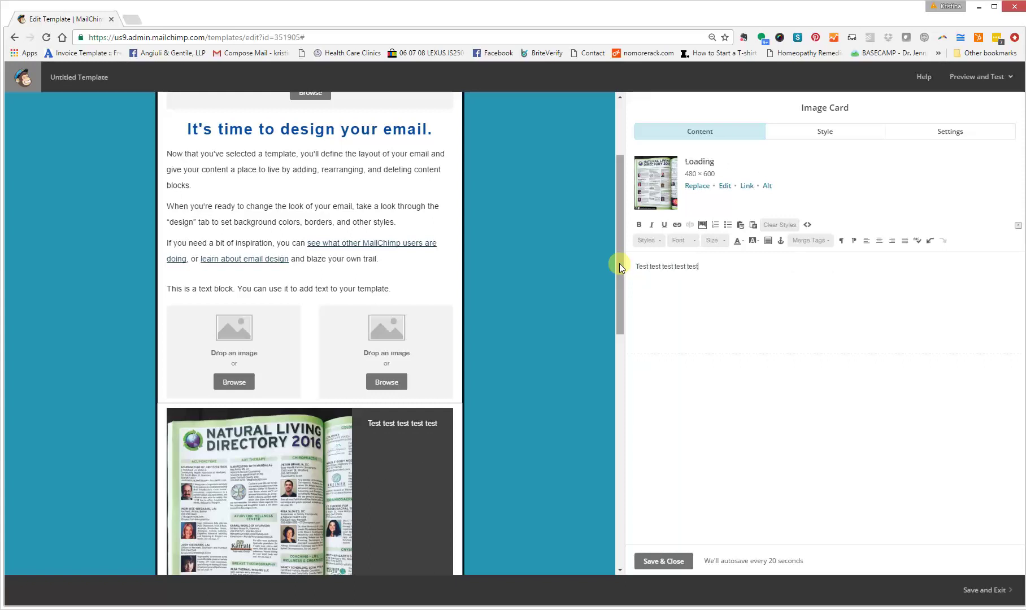
left_click(658, 561)
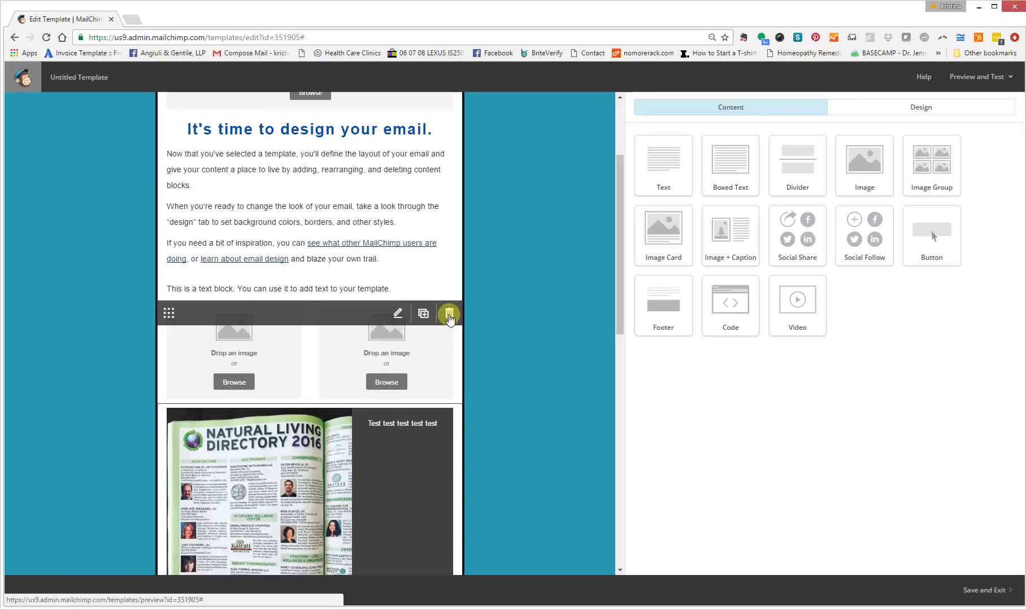
- Delete the empty two-image group block, and add an Image + Caption block between the image card and the directory image
left_click(449, 314)
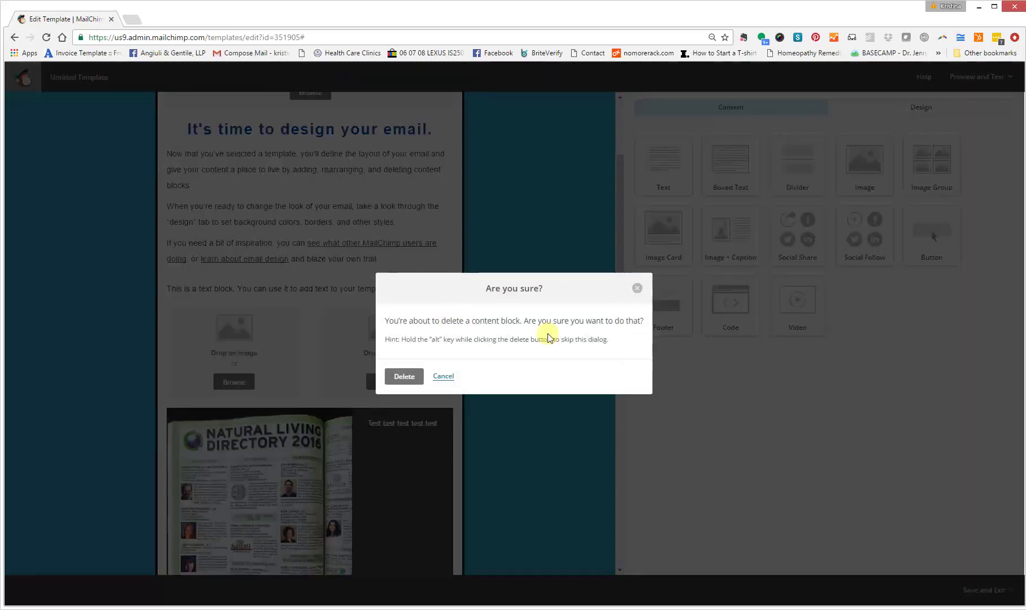
left_click(411, 377)
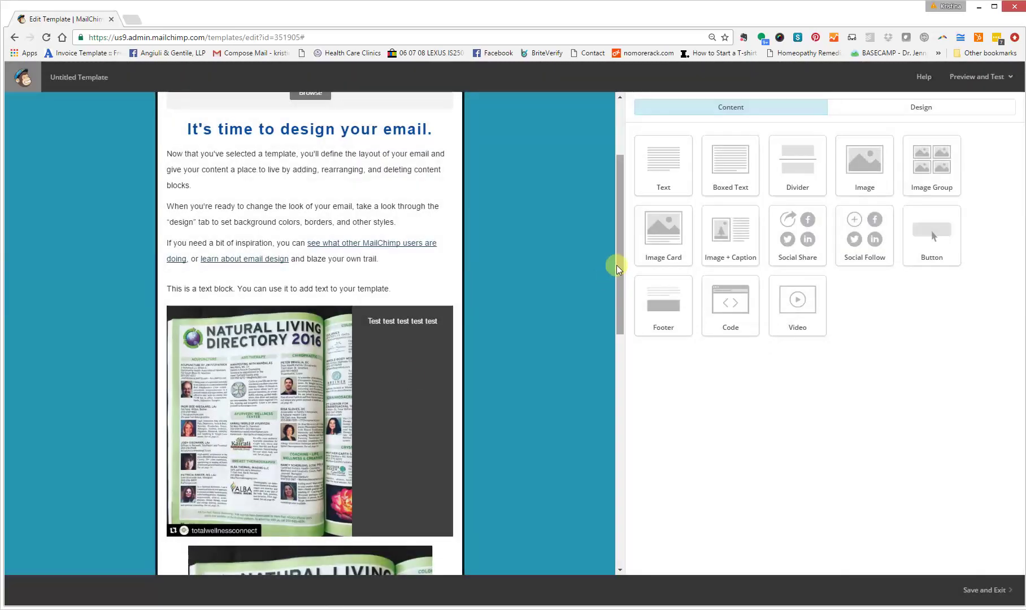
left_click_drag(617, 265, 444, 463)
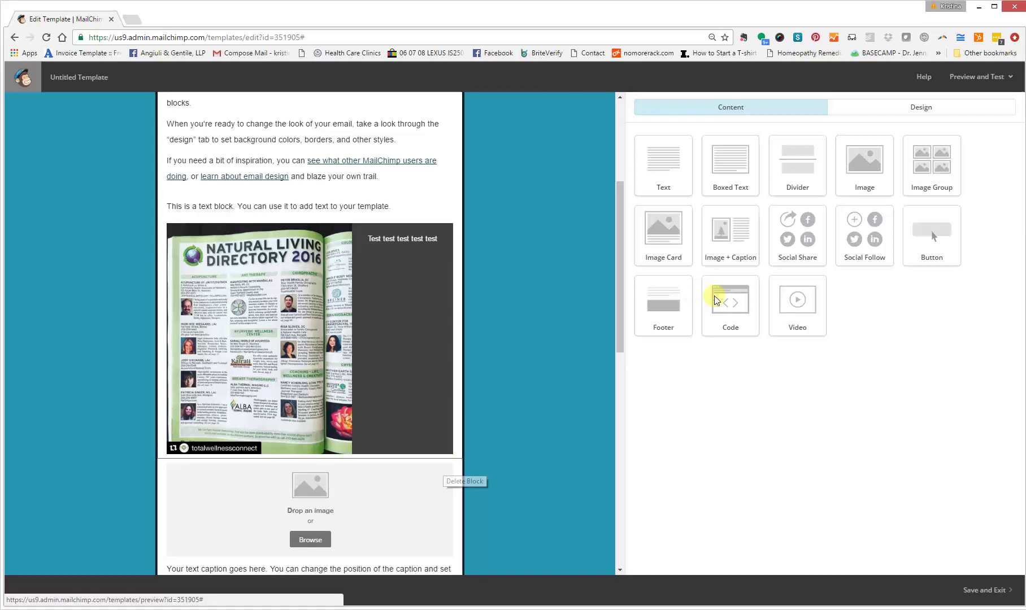
left_click_drag(619, 266, 618, 313)
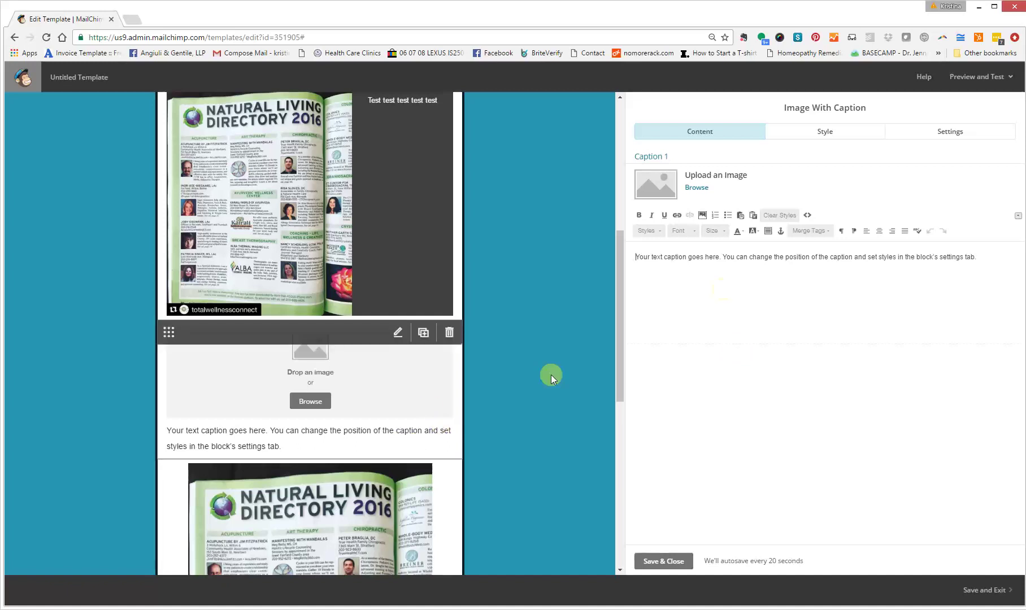
- Set the image-with-caption block's caption position to Left, caption width to One-Third and number of images to 2
left_click(865, 134)
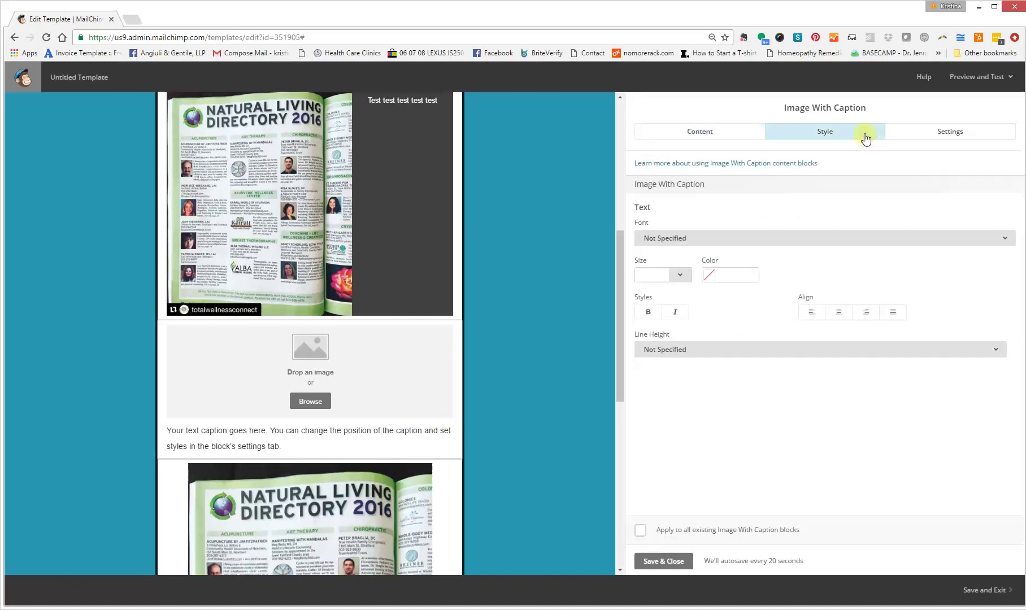
left_click(951, 133)
left_click(749, 200)
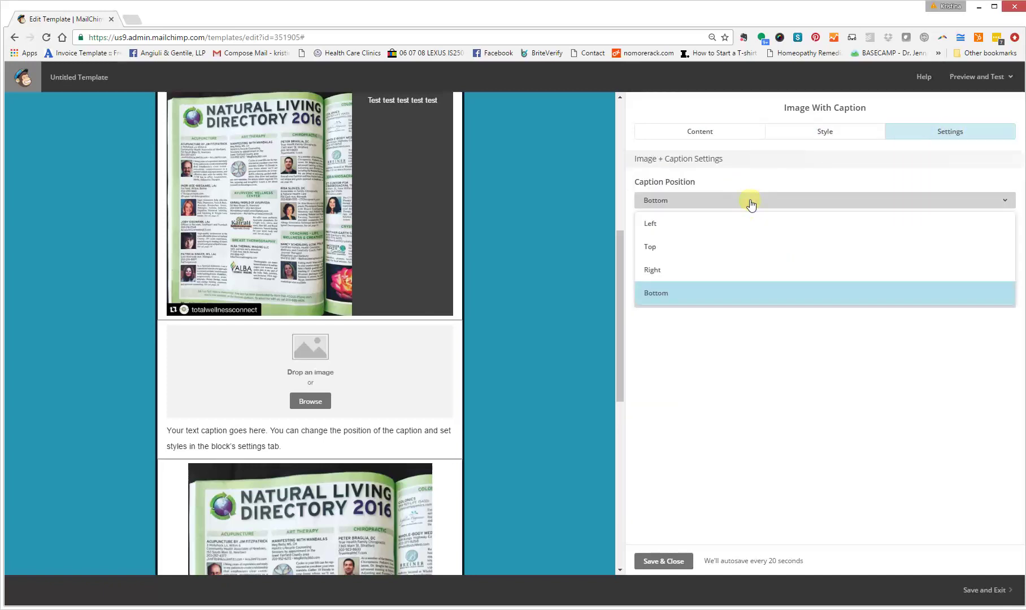
left_click(733, 226)
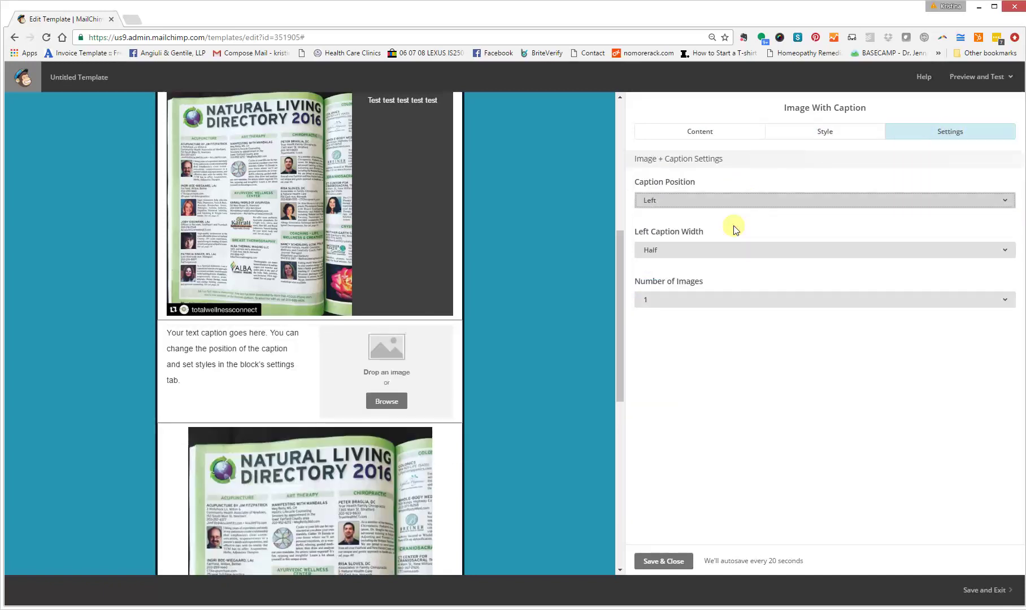
left_click(722, 255)
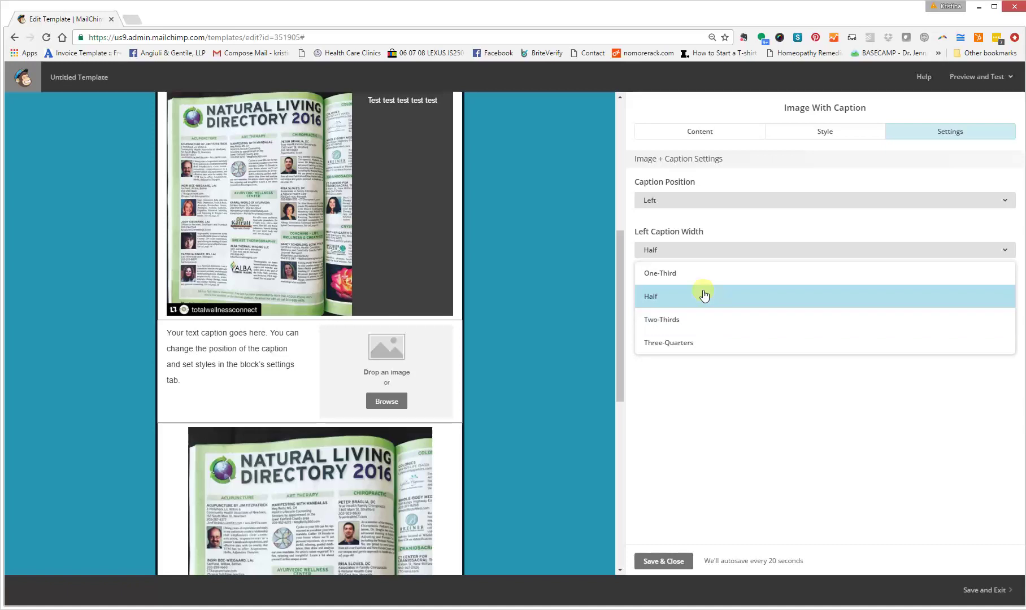
left_click(698, 275)
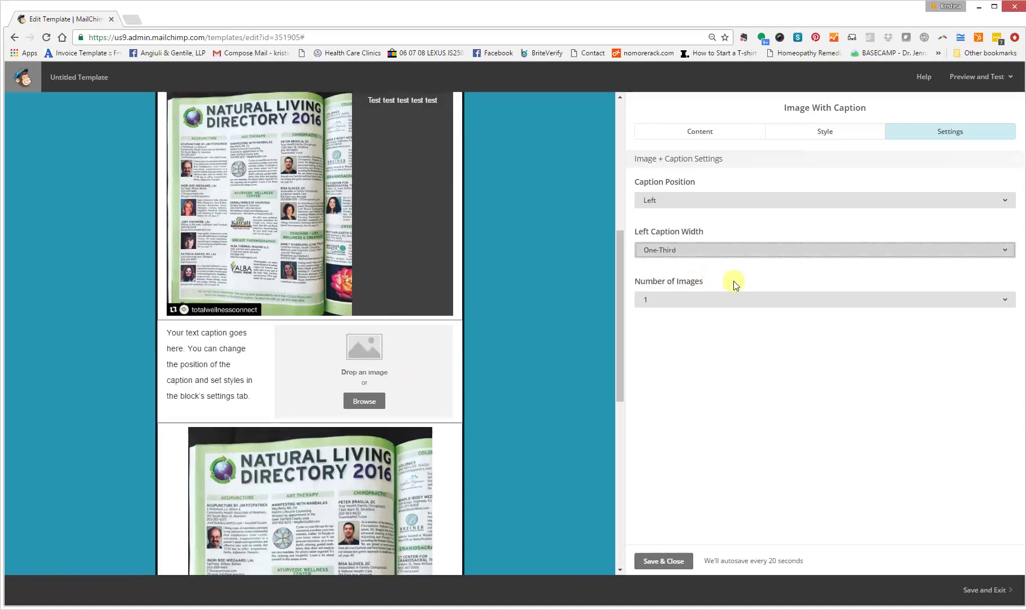
left_click(729, 298)
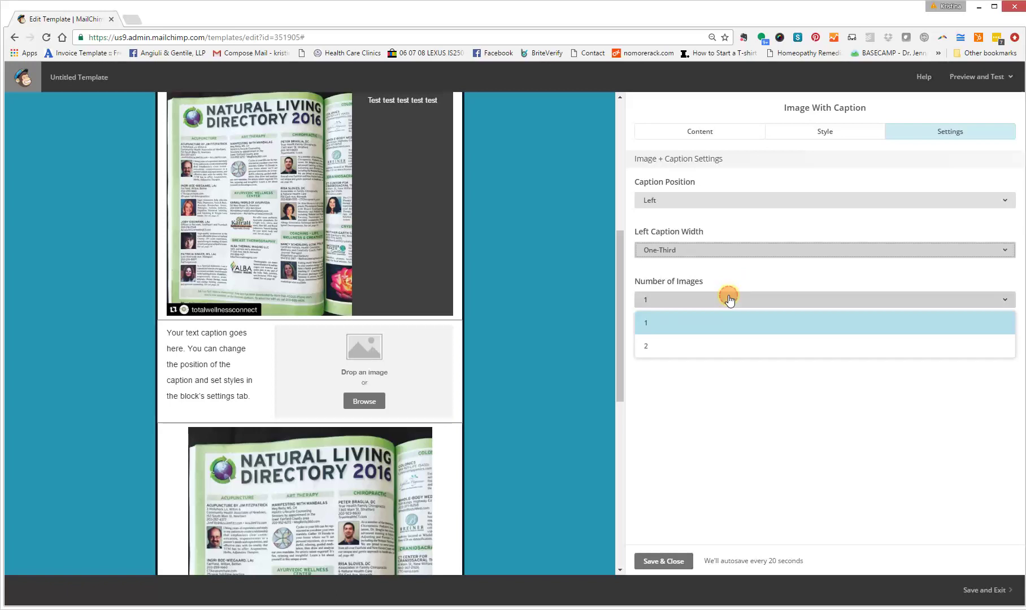
left_click(726, 350)
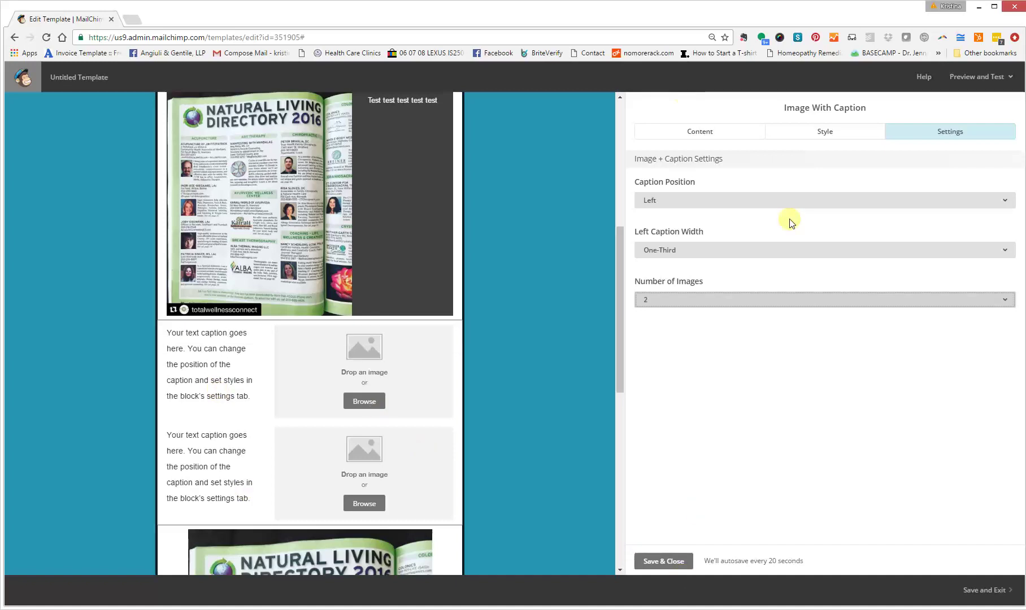
- Replace the second caption's placeholder text in the image-with-caption block with "Test caption 2"
left_click(689, 134)
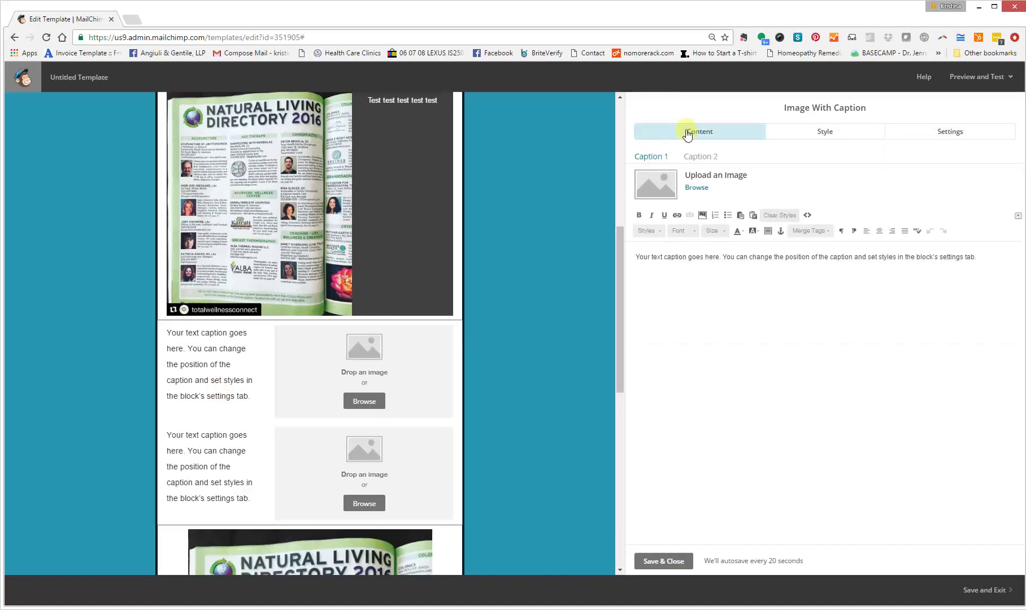
left_click(645, 160)
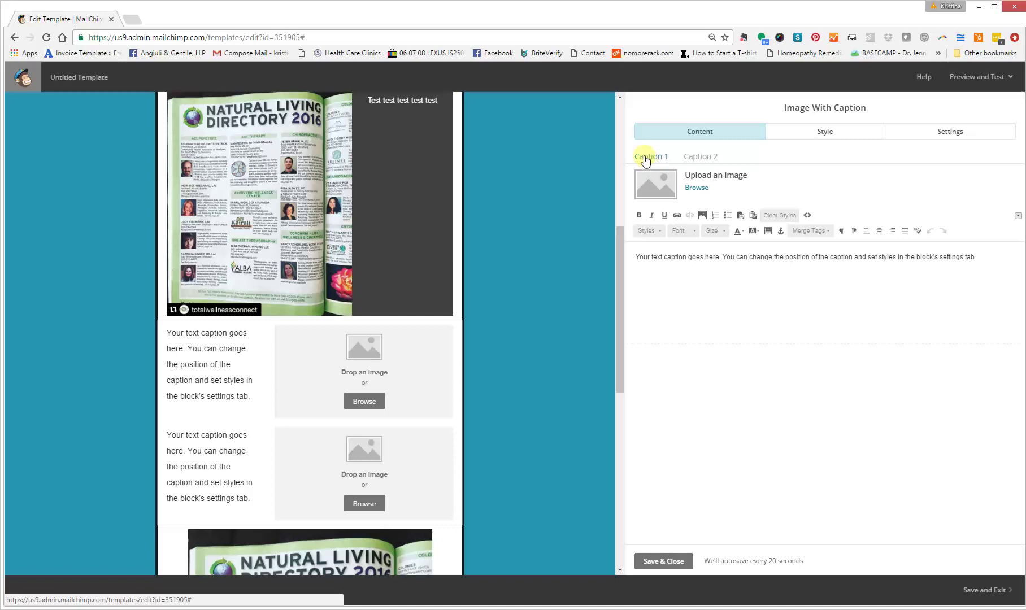
left_click(697, 156)
left_click(651, 159)
left_click(701, 156)
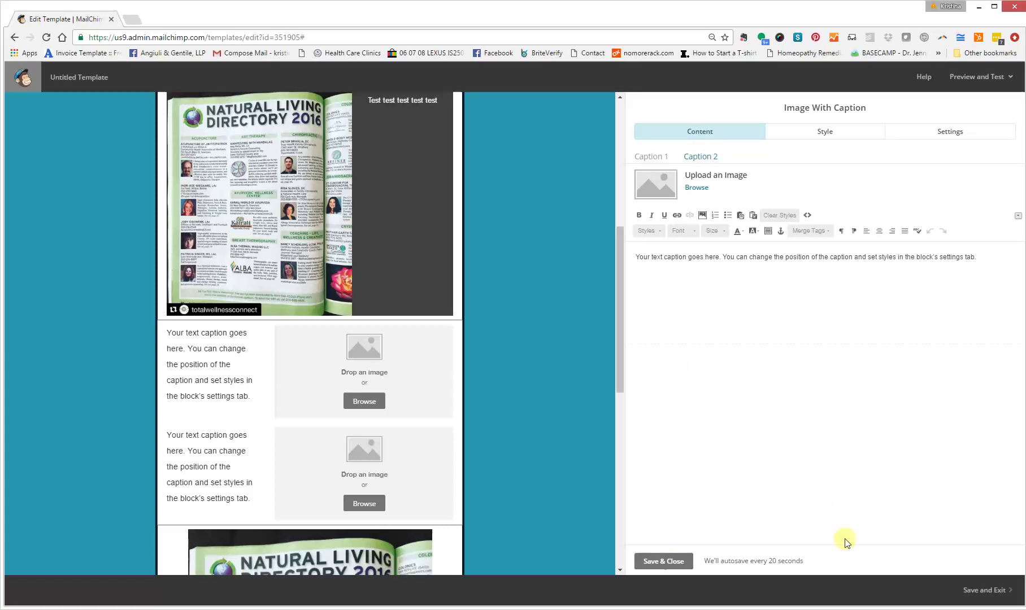
left_click_drag(999, 256, 630, 253)
type("TEst caption 2")
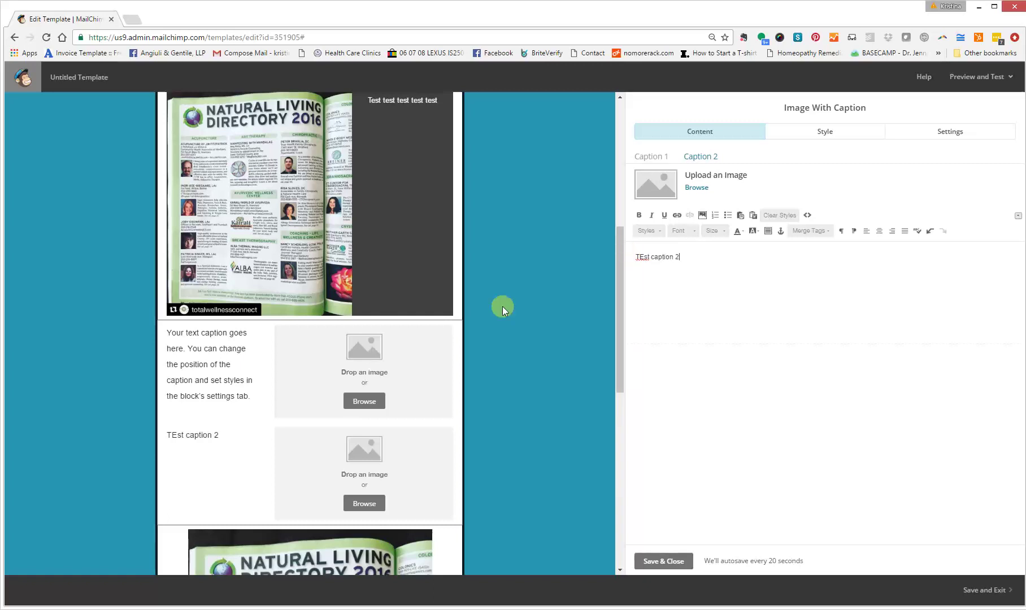
mouse_move(448, 325)
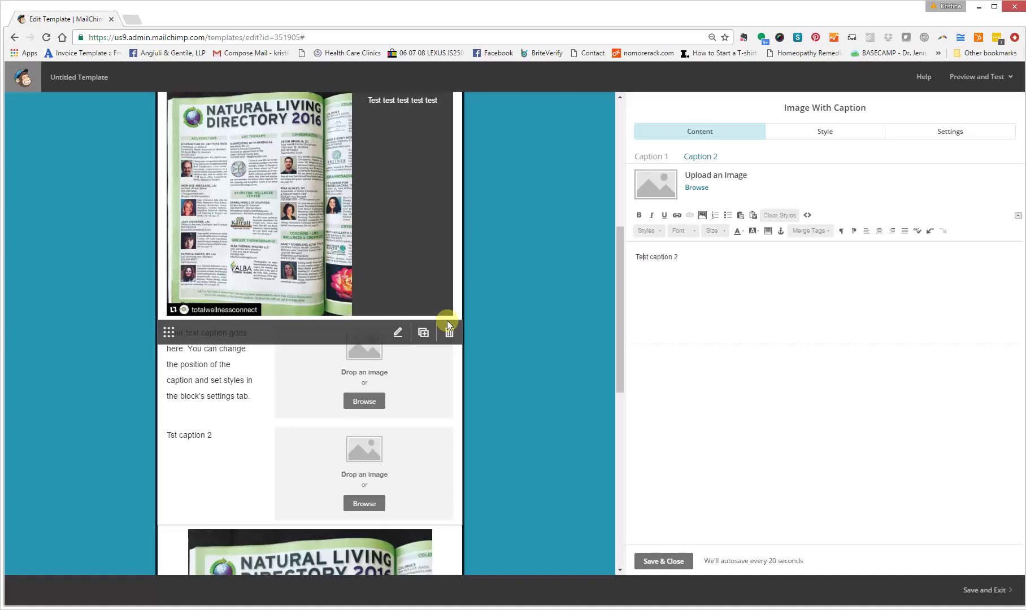
- Replace the first caption's placeholder text in the image-with-caption block with "Test caption 1" and save the block
left_click(661, 161)
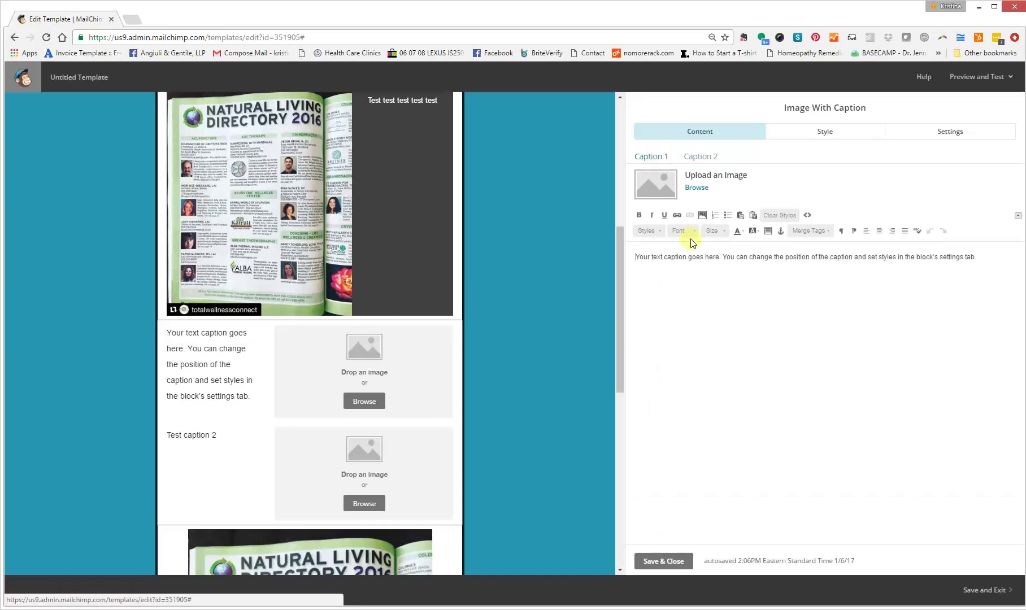
triple_click(765, 258)
type("Test")
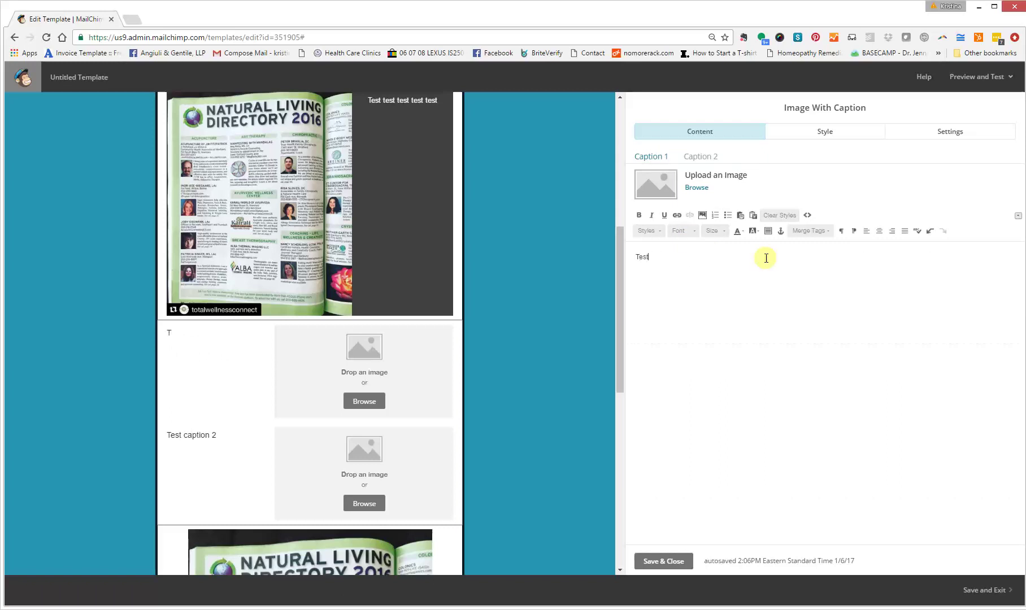
type(" caption 1")
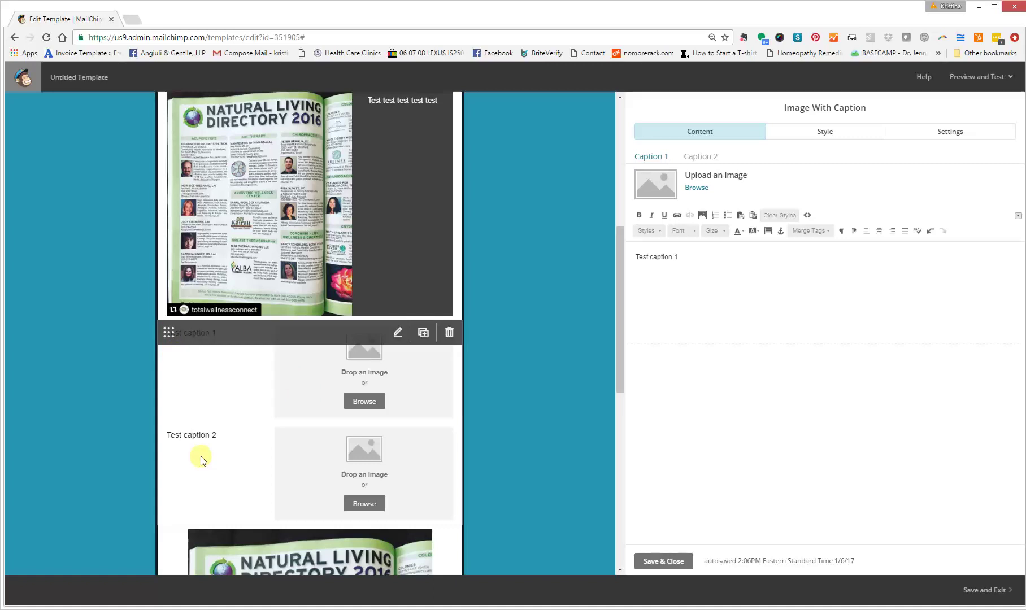
left_click(668, 560)
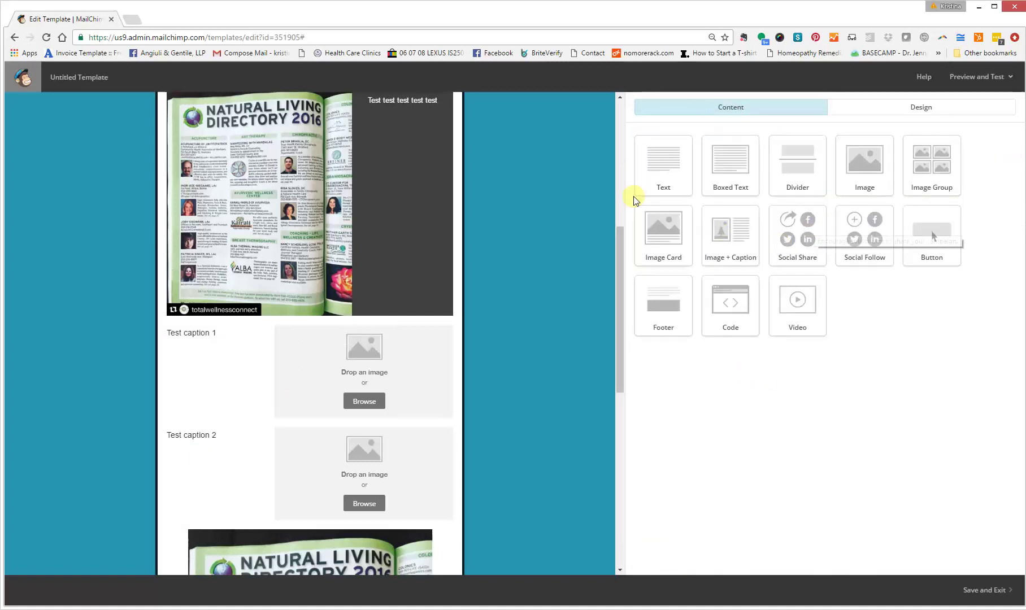
- Open the social follow block above the footer for editing and add Email as another service
left_click_drag(618, 236, 640, 424)
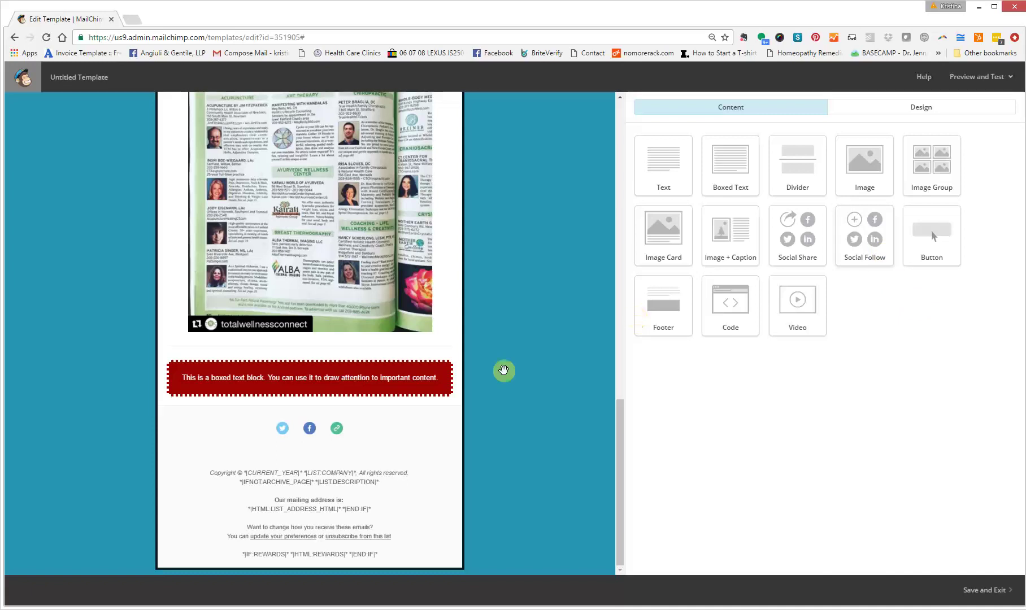
mouse_move(331, 429)
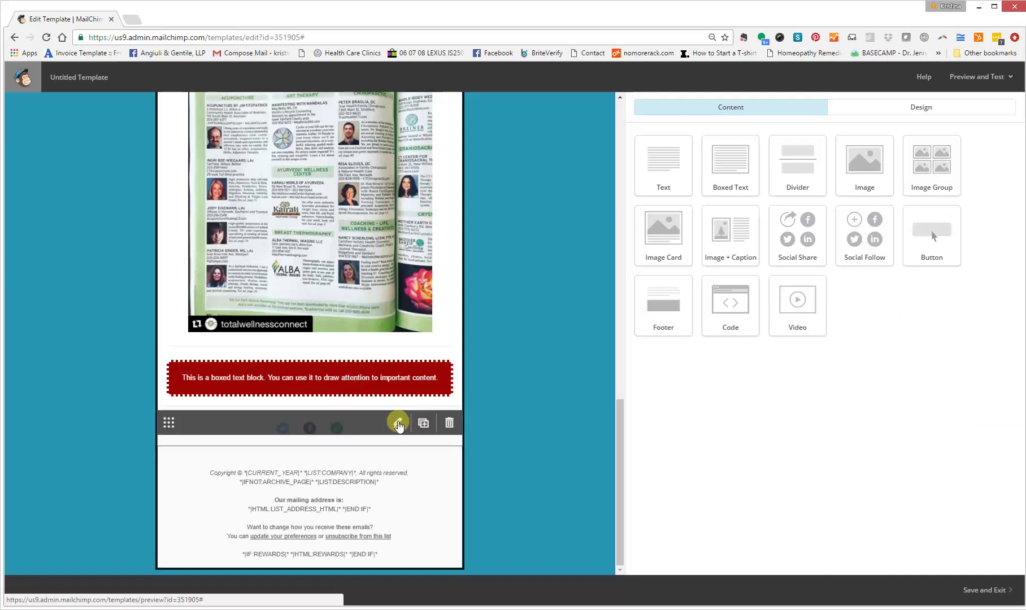
left_click(398, 423)
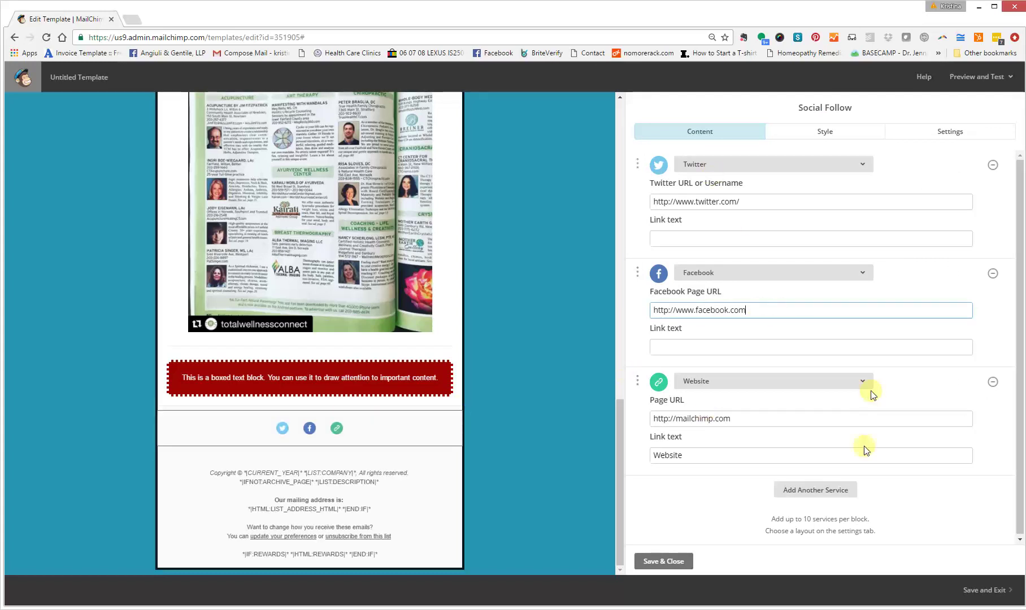
left_click(834, 491)
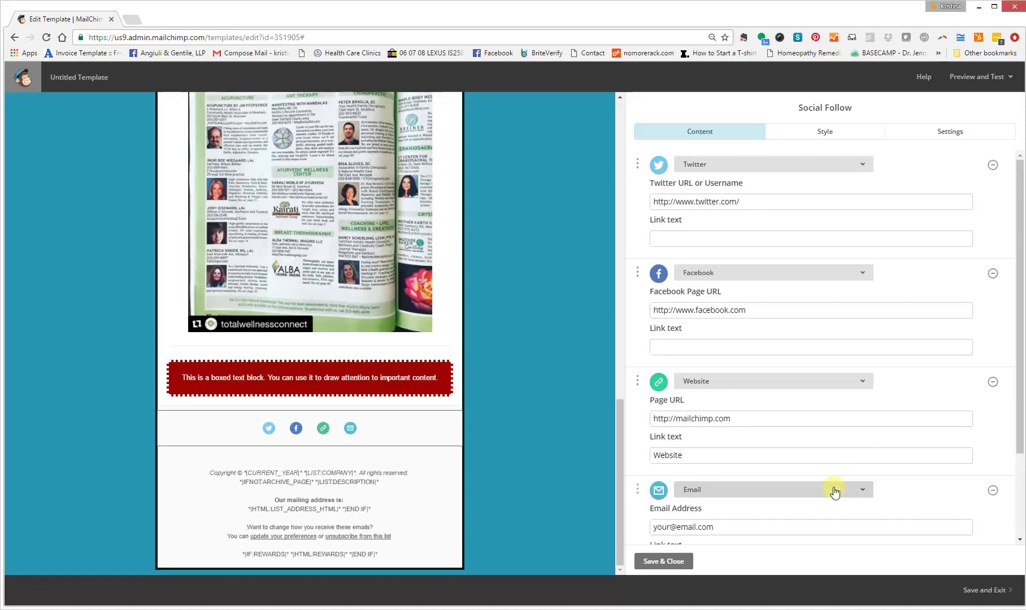
- Look through the services available for the new social follow entry, keep Email, and save the block
left_click_drag(1022, 377, 1020, 458)
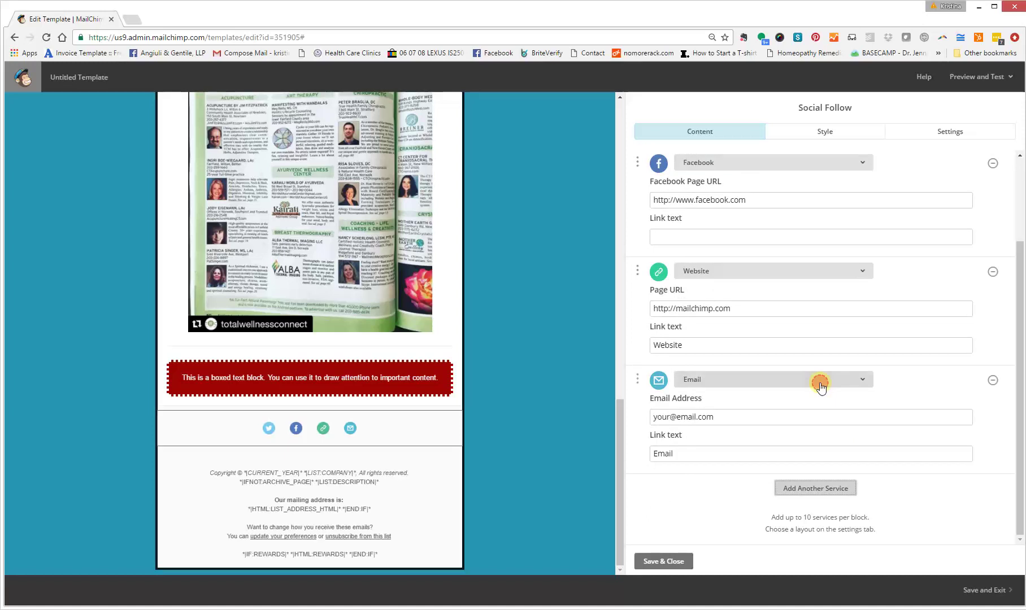
left_click(820, 385)
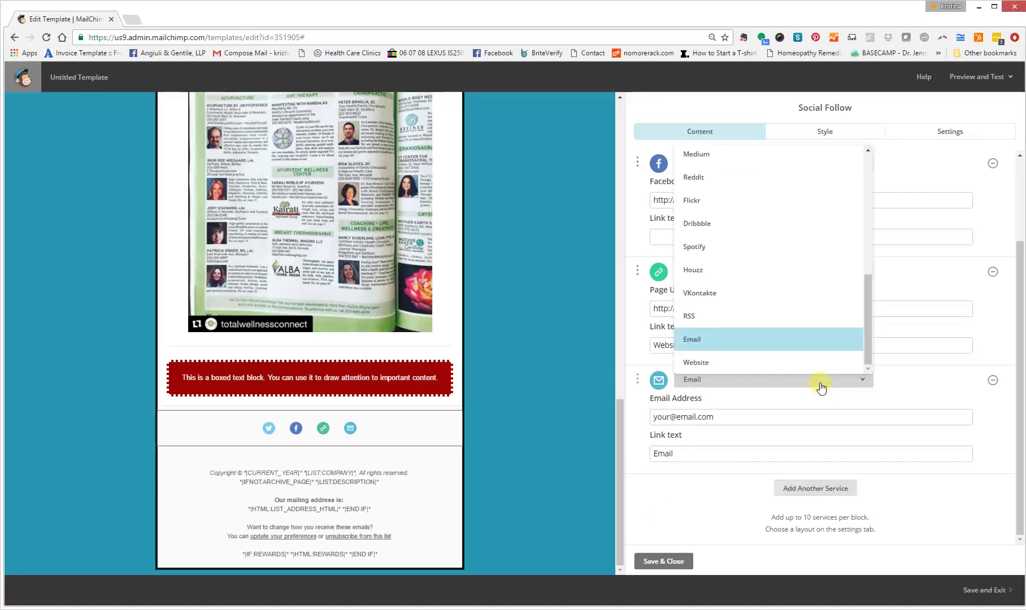
left_click(867, 311)
left_click_drag(867, 311, 857, 199)
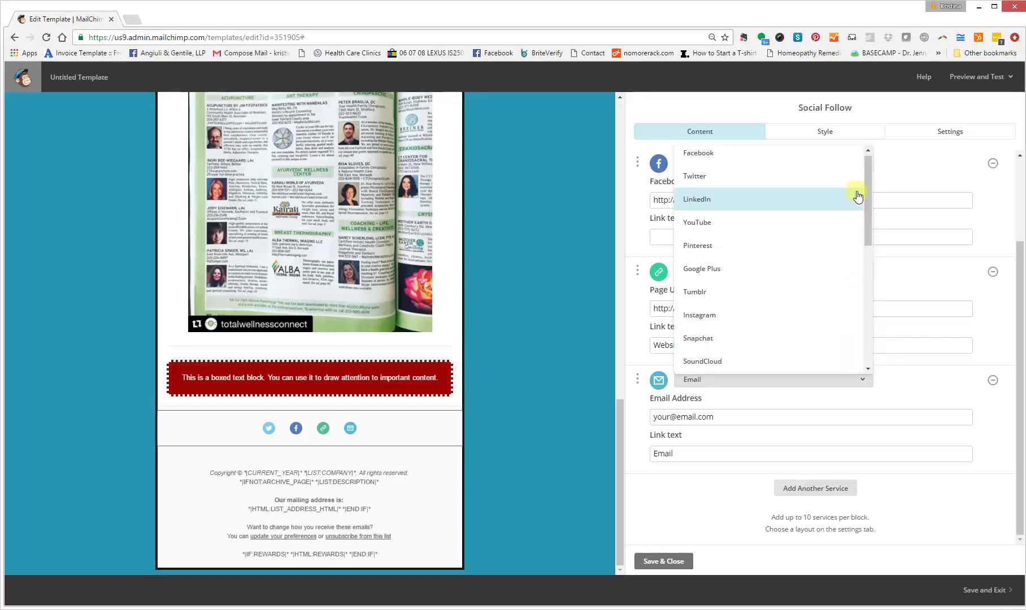
left_click(947, 169)
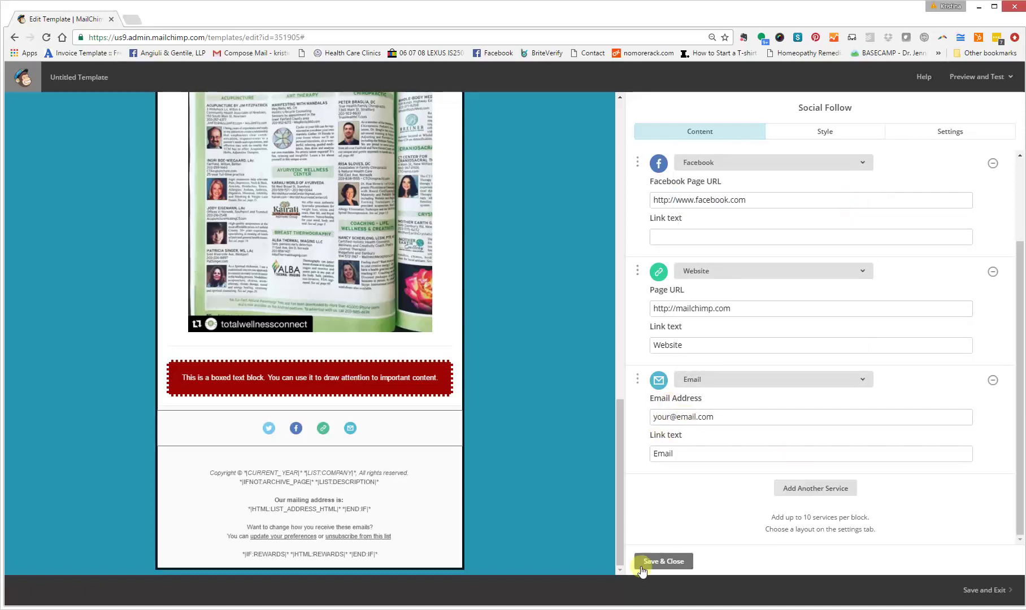
left_click(644, 562)
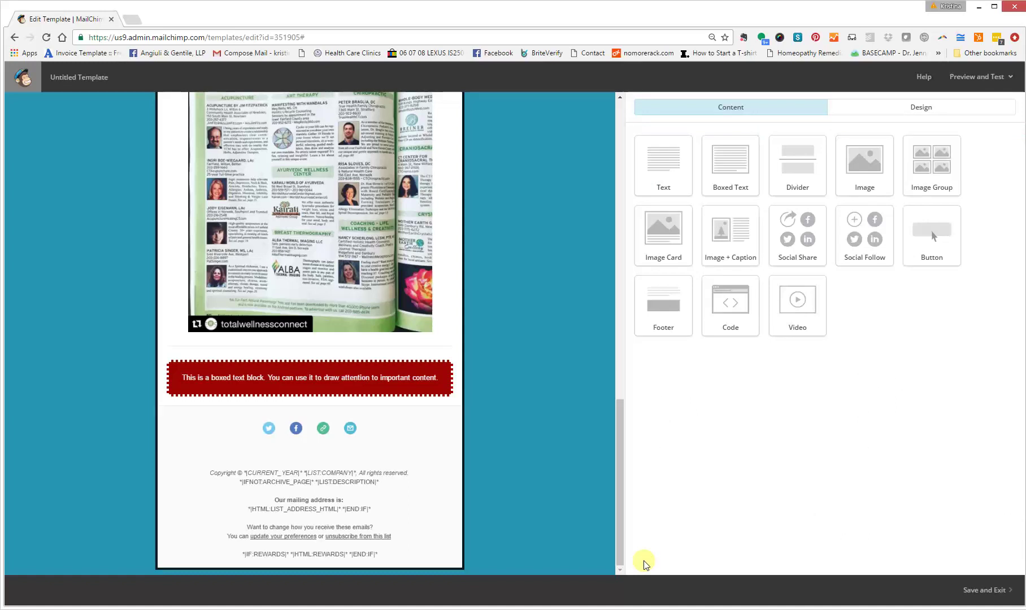
- Add a Button block directly below the directory image and set its button text to "Read more"
left_click_drag(930, 252, 388, 335)
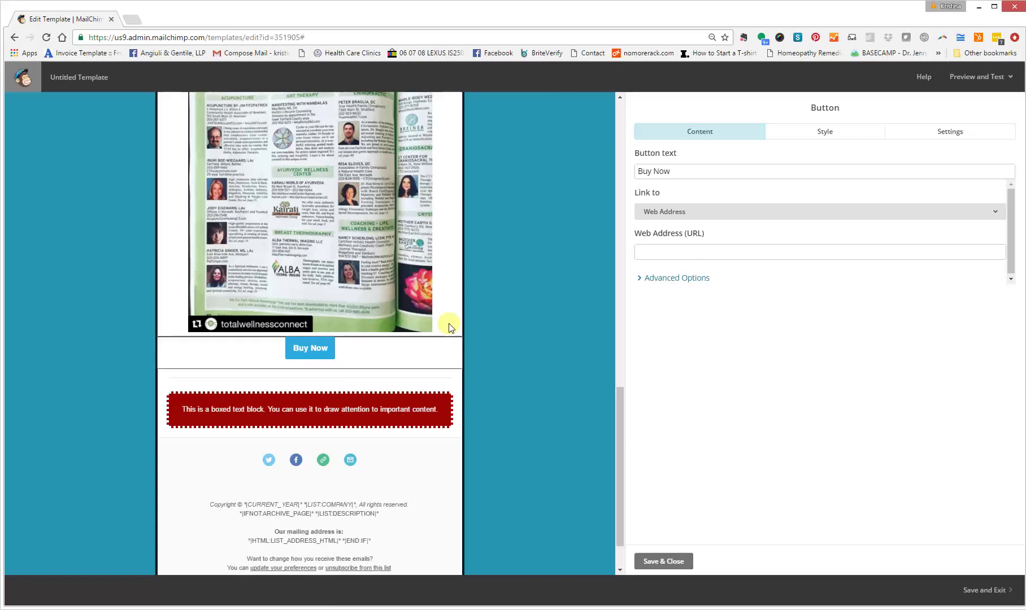
left_click(682, 170)
left_click_drag(638, 168, 630, 173)
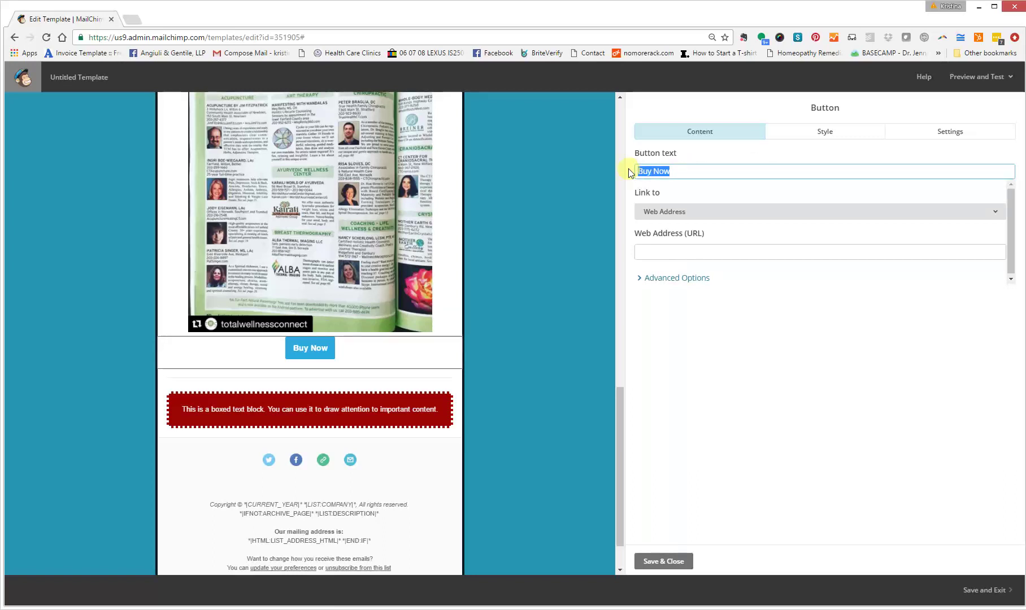
type("Read more")
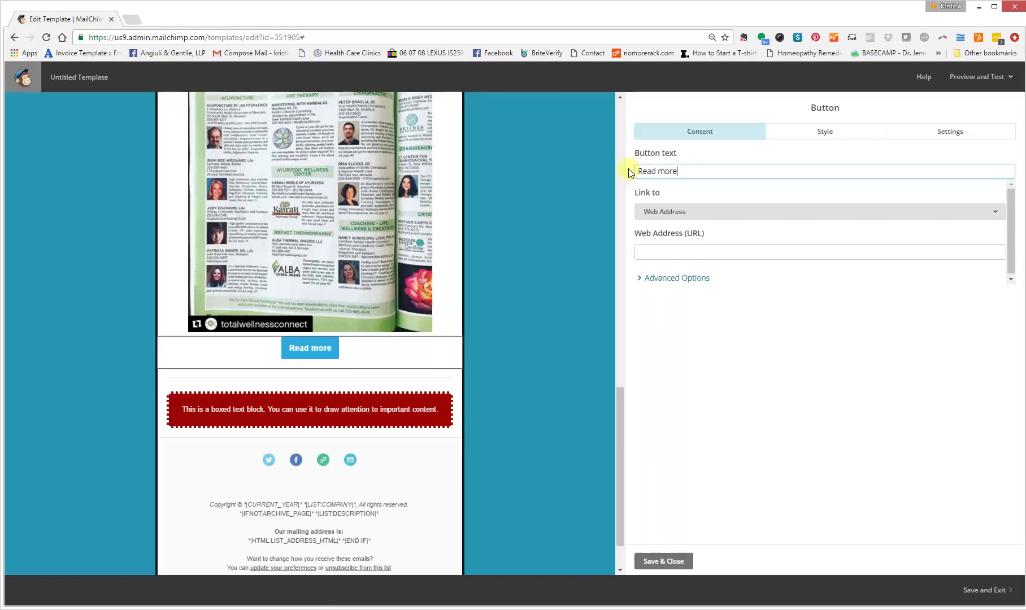
left_click(705, 251)
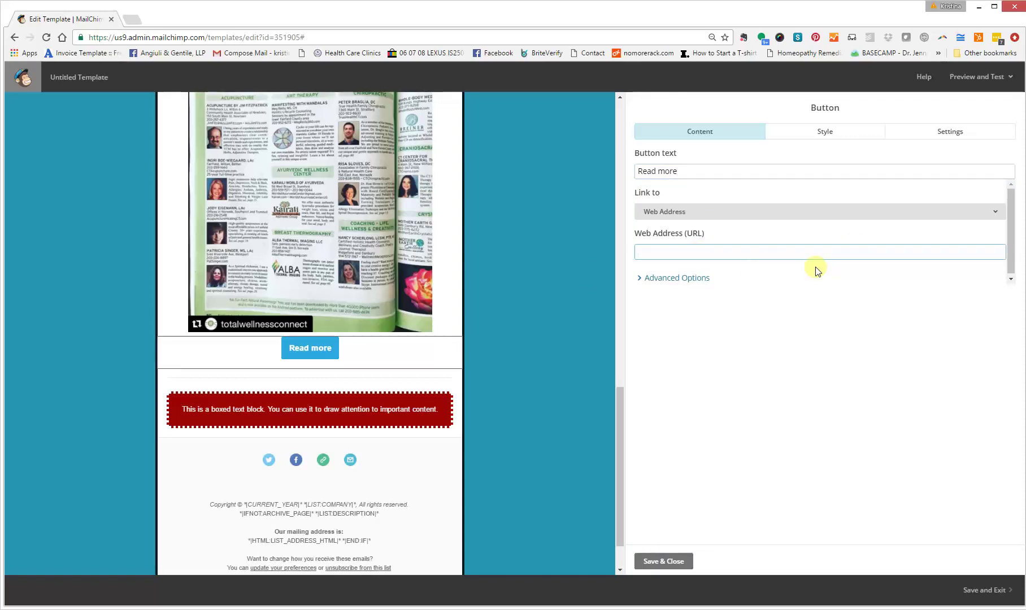
- Set the "Read more" button's background color to the common blue #0000cd
left_click(821, 132)
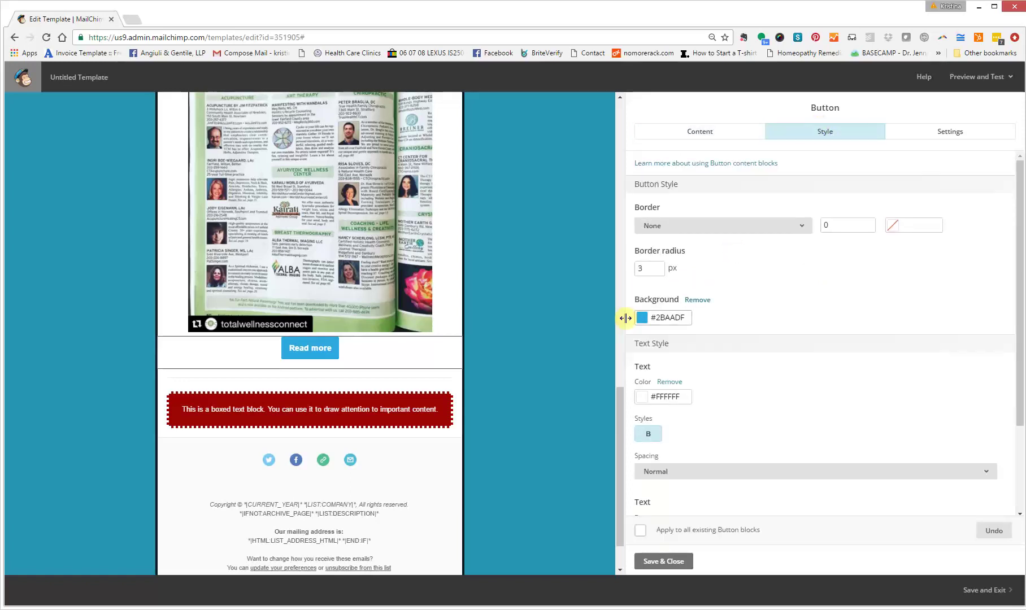
left_click(646, 325)
left_click_drag(704, 356, 695, 390)
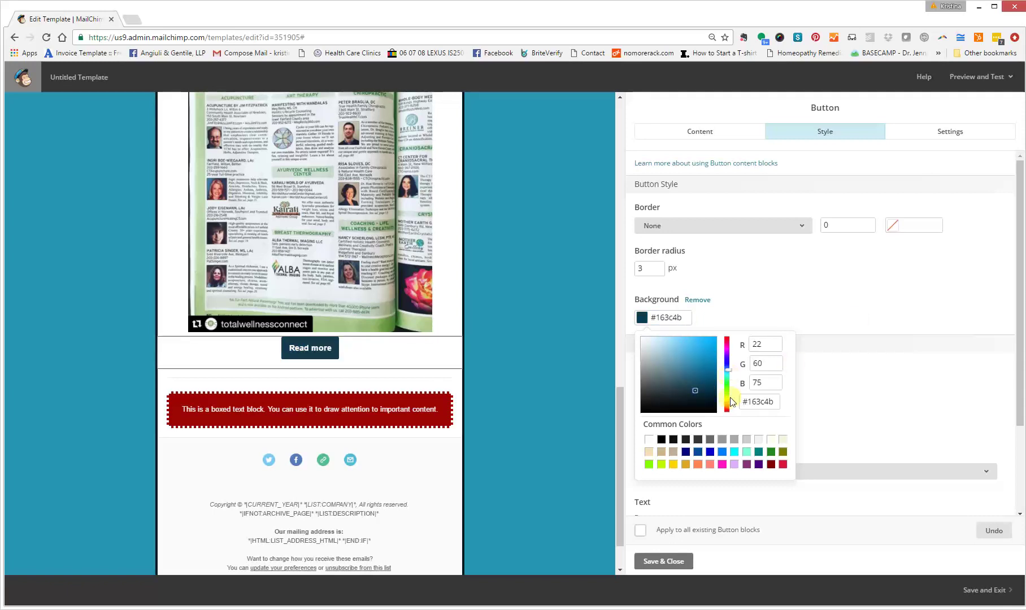
left_click(727, 409)
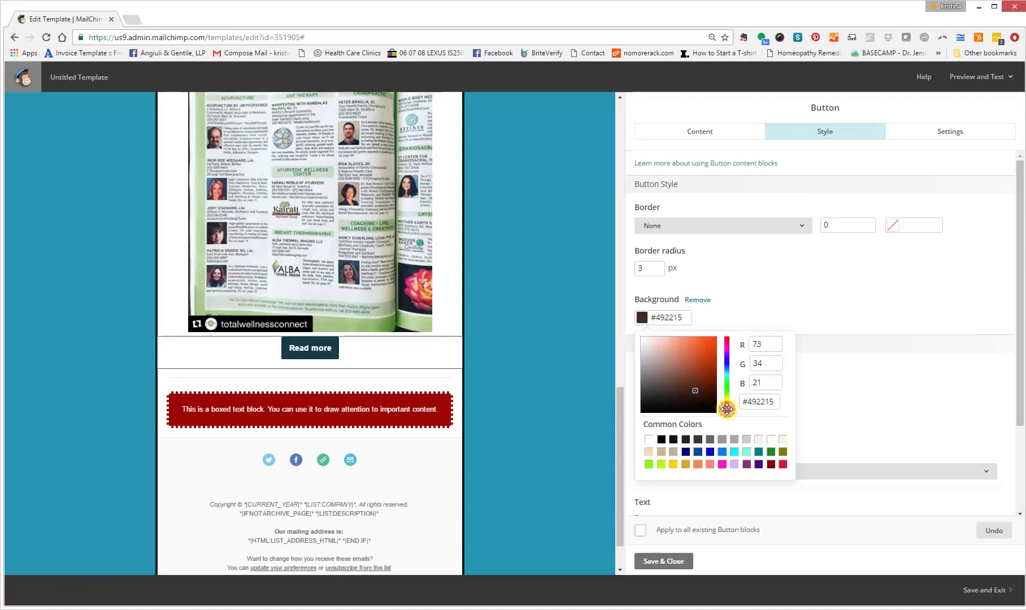
mouse_move(703, 398)
left_mouse_down()
mouse_move(690, 391)
mouse_move(718, 357)
left_mouse_up()
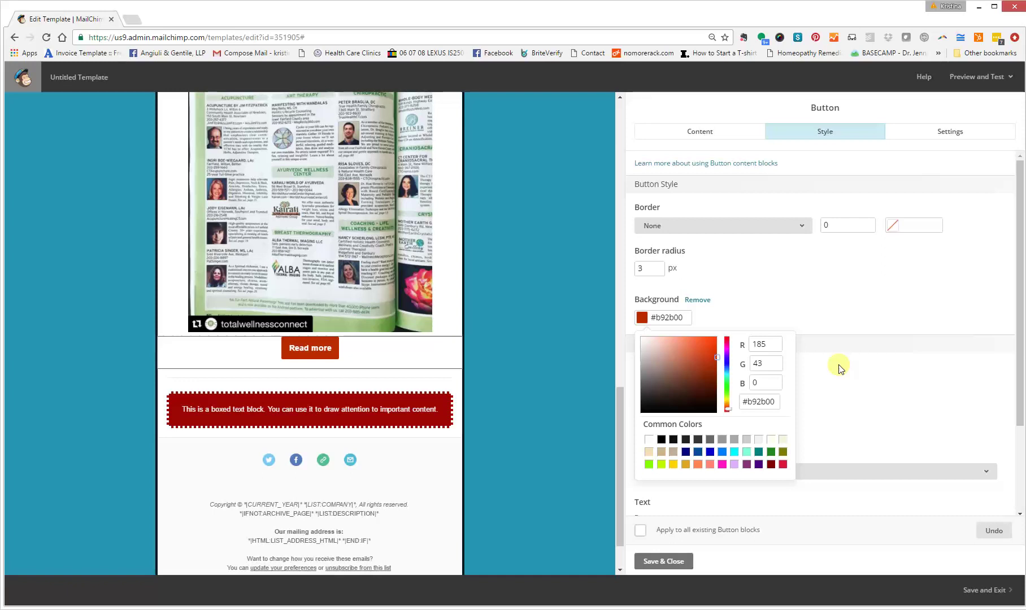
left_click(710, 452)
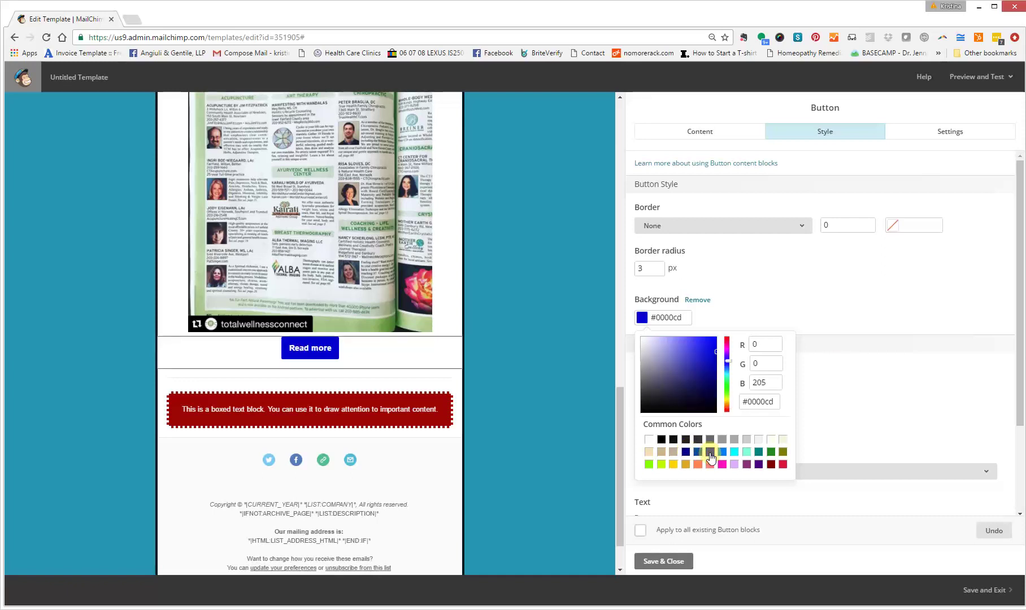
left_click(828, 310)
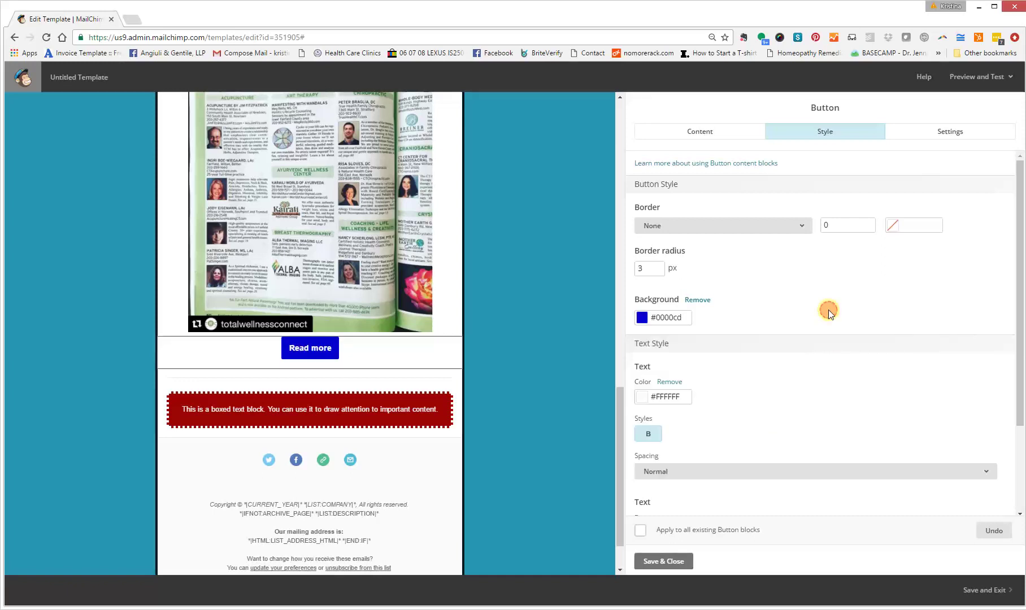
left_click(792, 227)
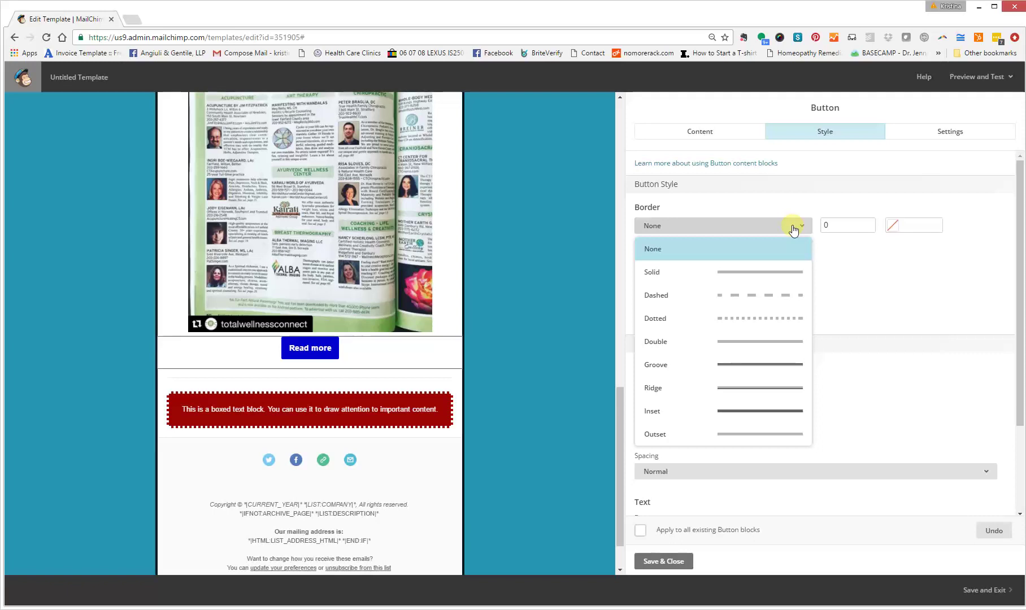
left_click(900, 308)
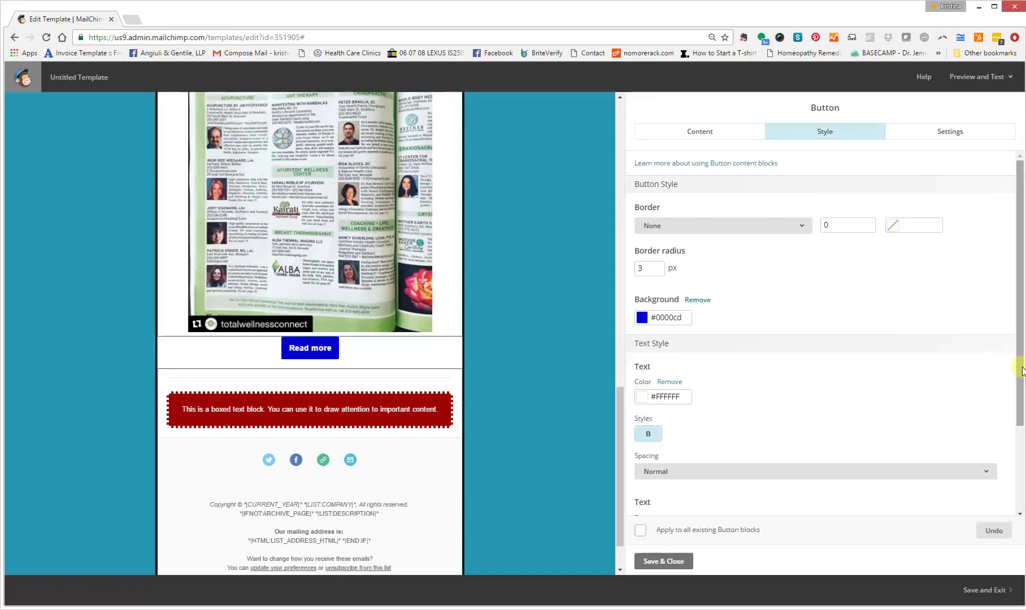
left_click_drag(1020, 364, 1020, 493)
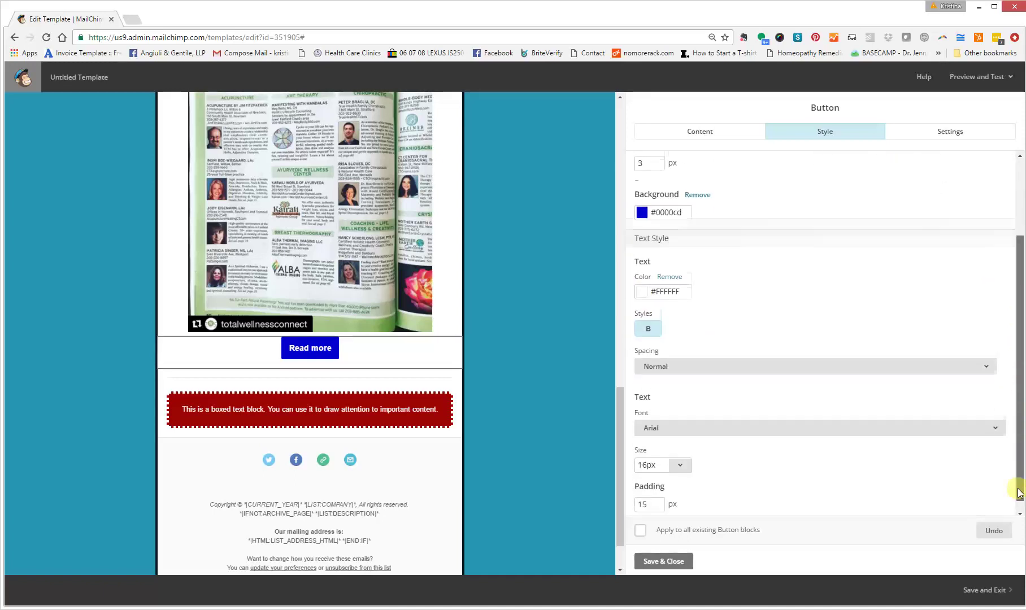
- Try Left alignment on the "Read more" button, and return its alignment to Center
left_click(943, 132)
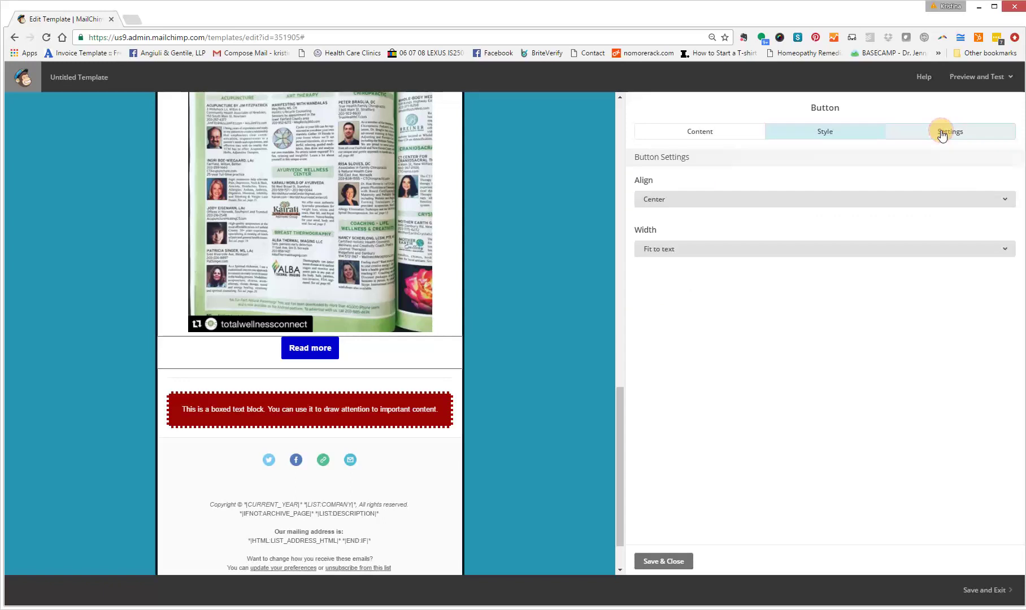
left_click(852, 199)
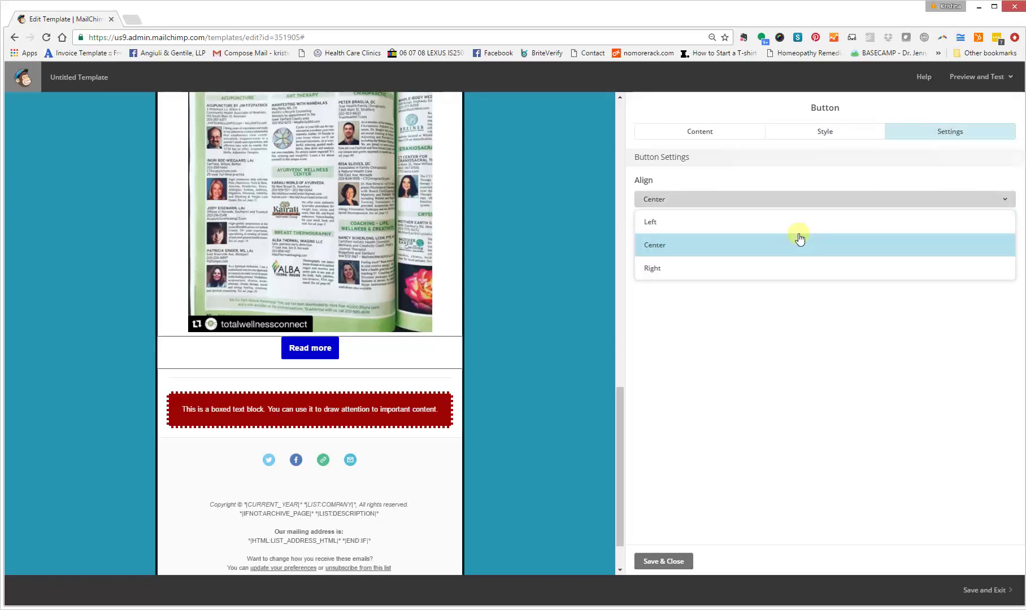
left_click(796, 237)
left_click(760, 202)
left_click(755, 224)
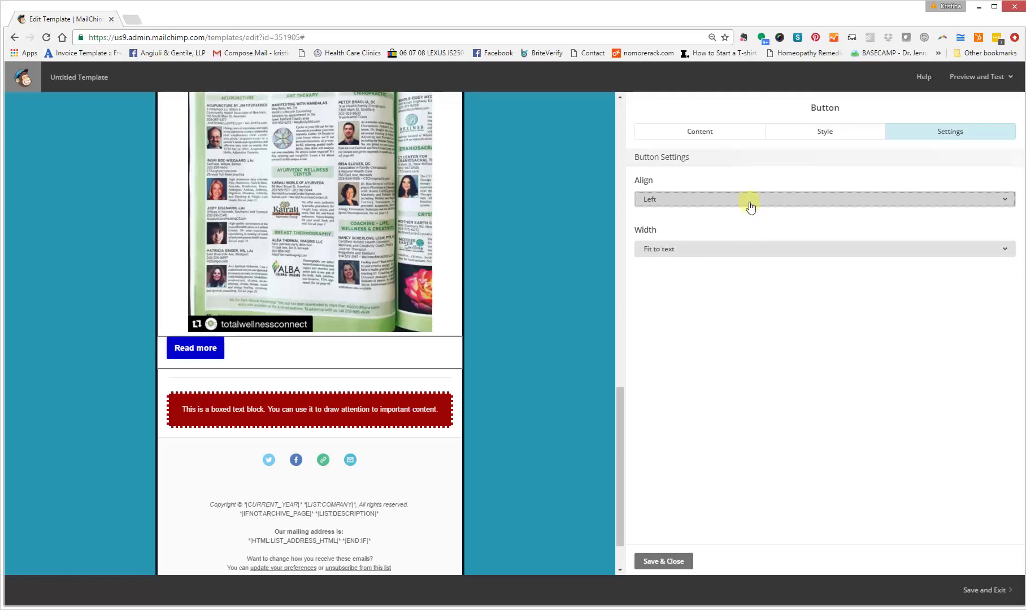
left_click(749, 201)
left_click(749, 251)
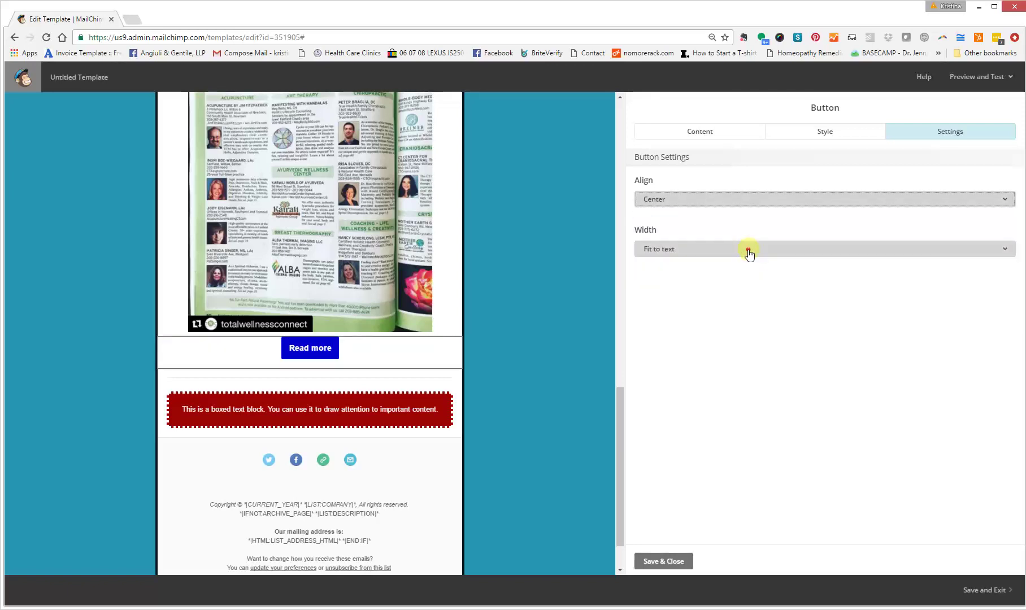
- Try Full width on the "Read more" button, return its width to Fit to text, and save the block
left_click(749, 252)
left_click(722, 296)
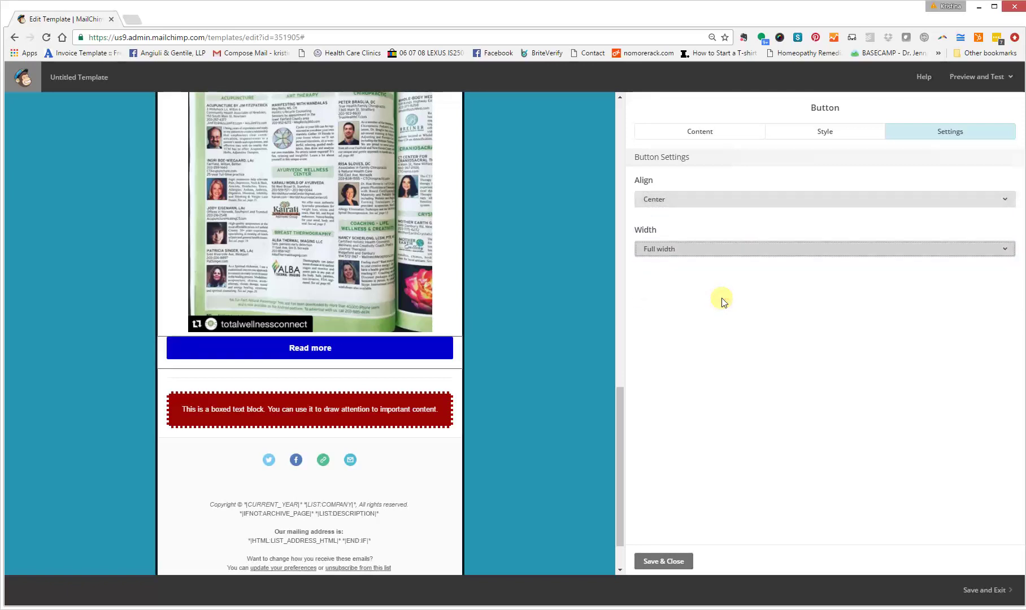
left_click(686, 247)
left_click(691, 272)
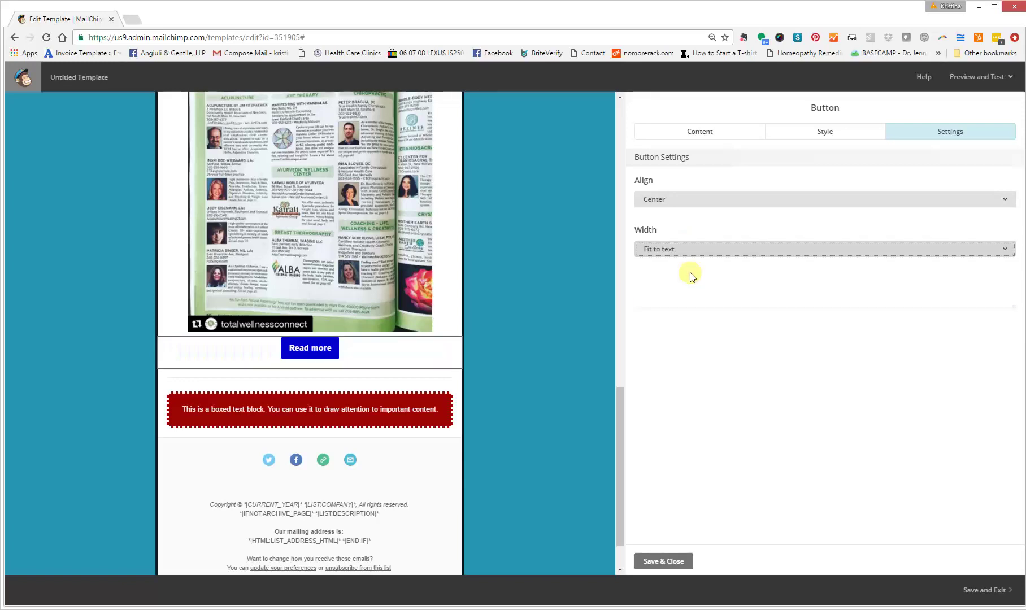
left_click(657, 562)
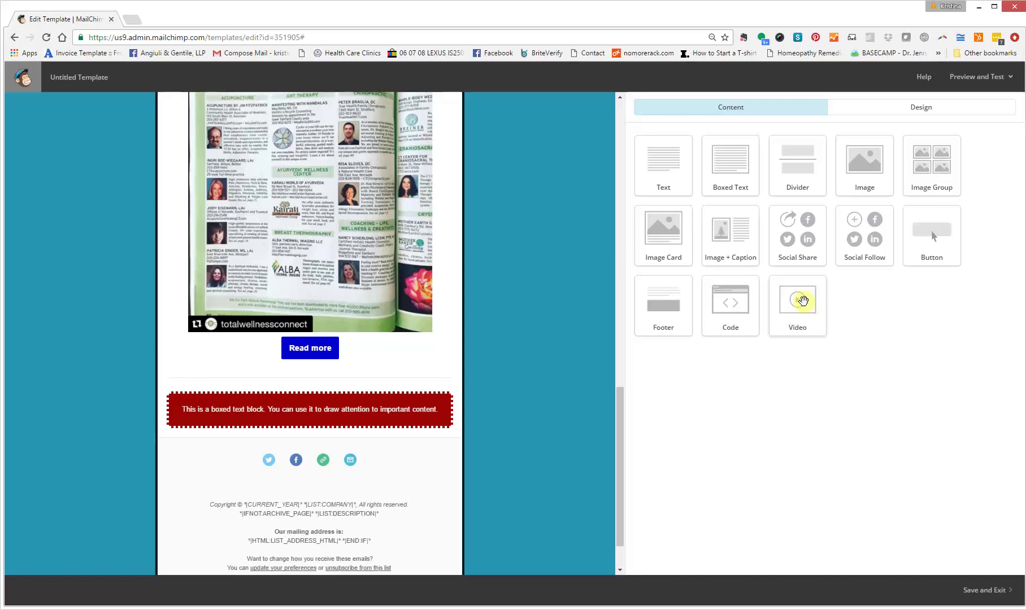
- Add a Video block between the divider and the boxed text block, and open its Video URL for entry
left_click_drag(803, 300, 430, 383)
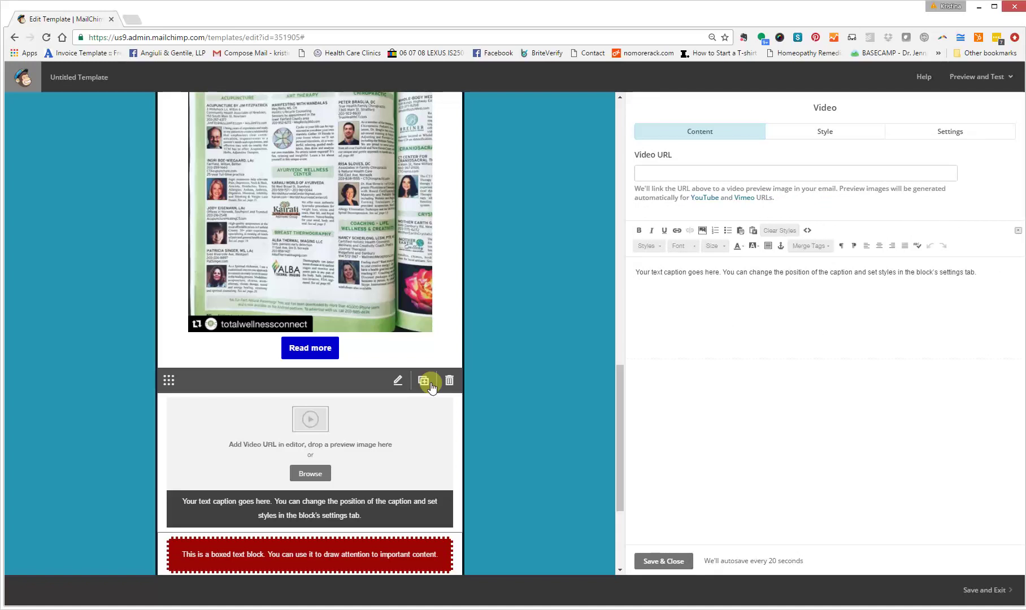
left_click(675, 175)
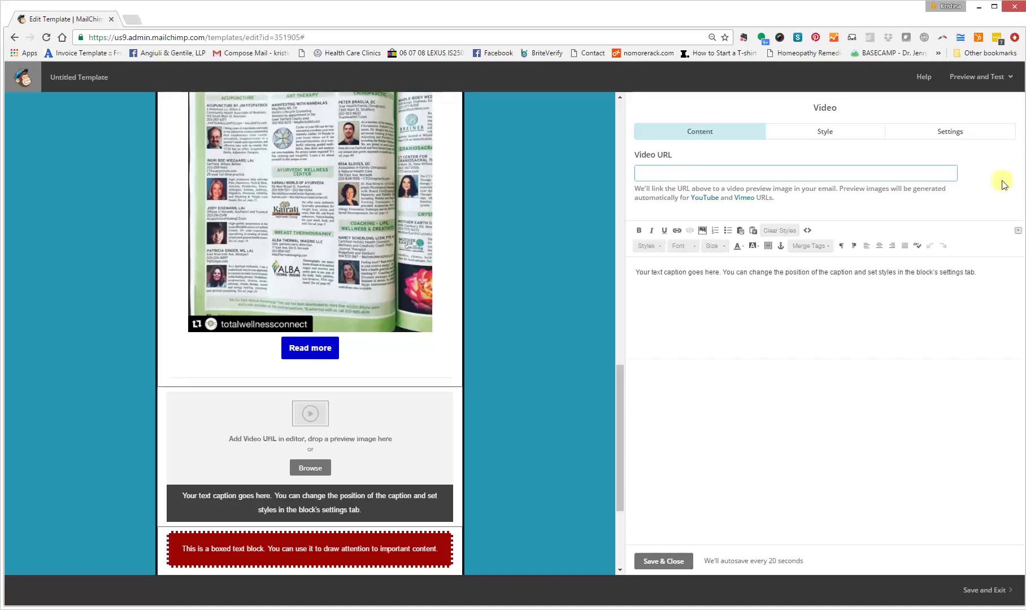
mouse_move(1023, 135)
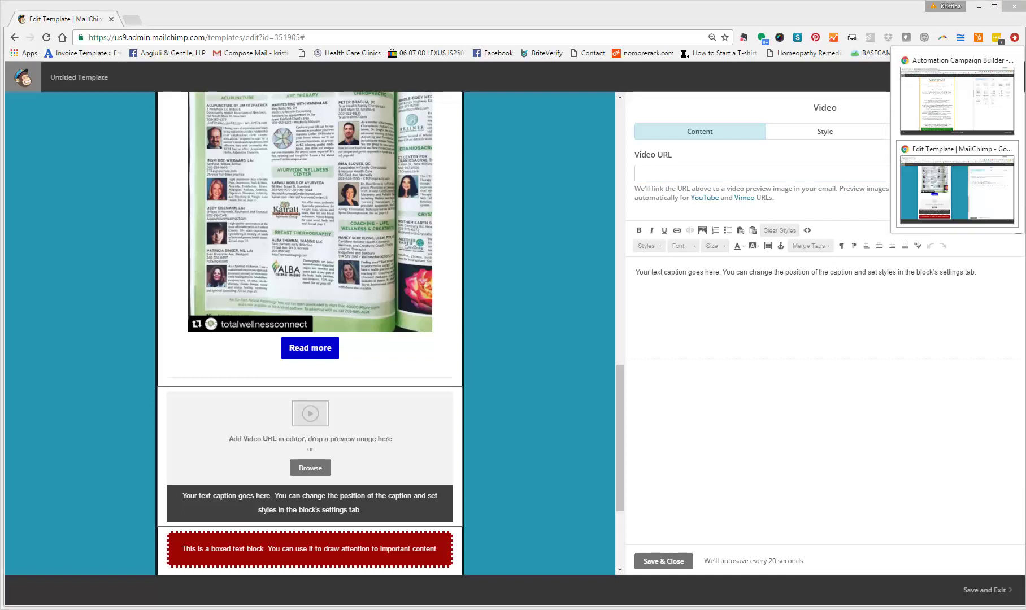
left_click(957, 98)
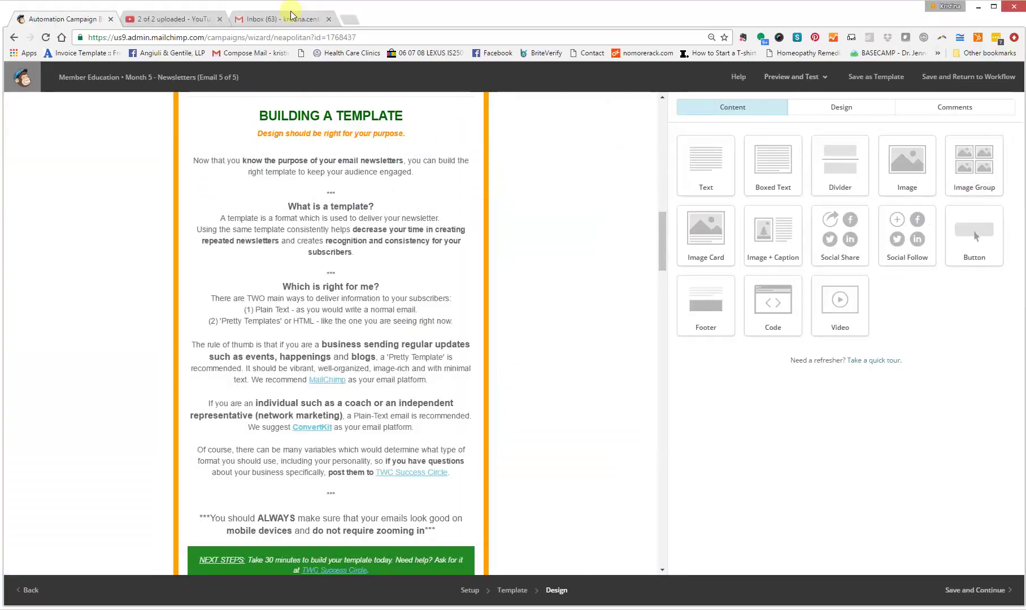
left_click(199, 18)
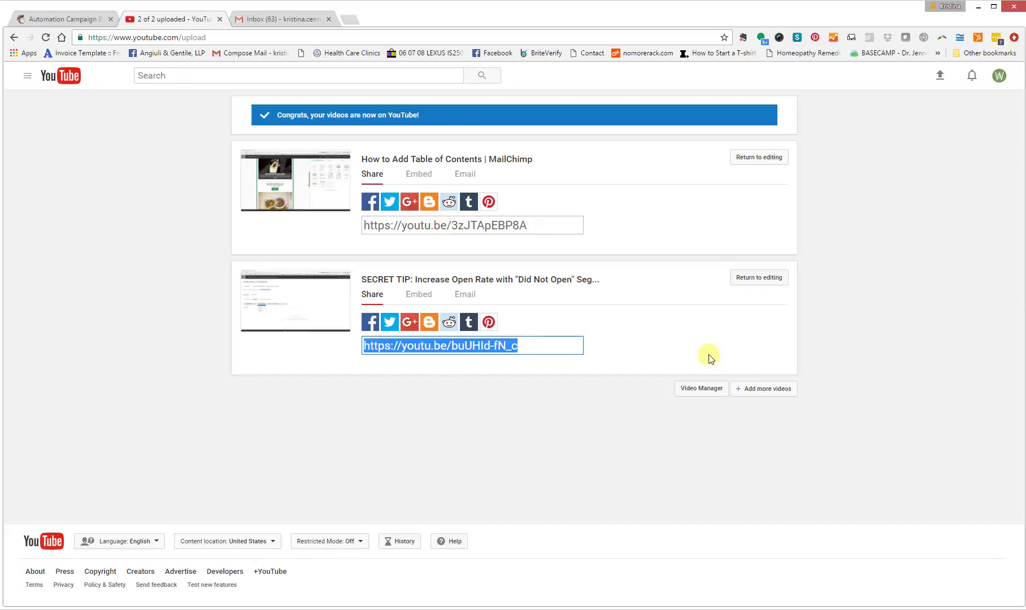
left_click(1025, 140)
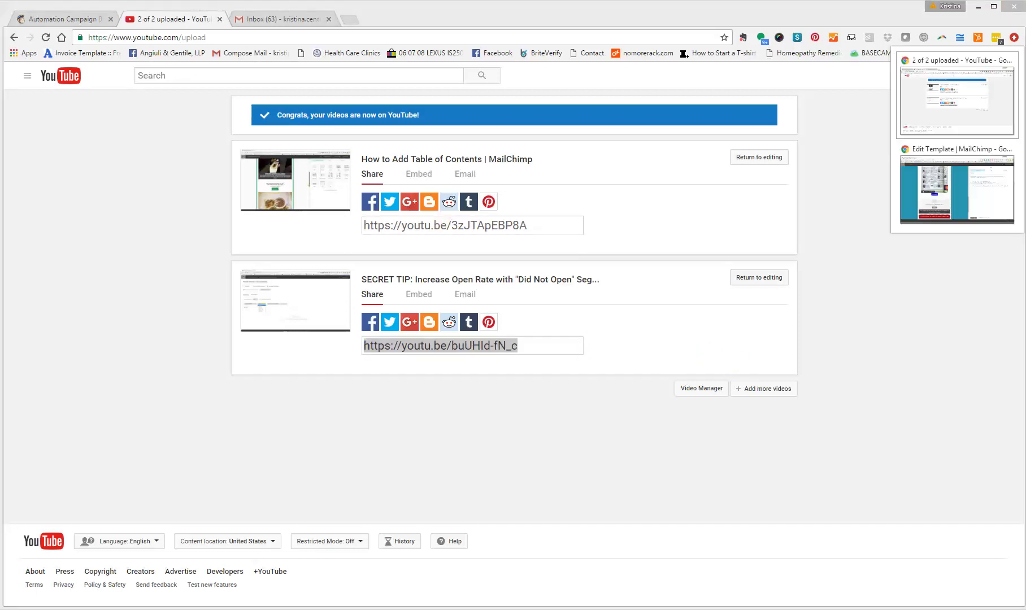
left_click(958, 182)
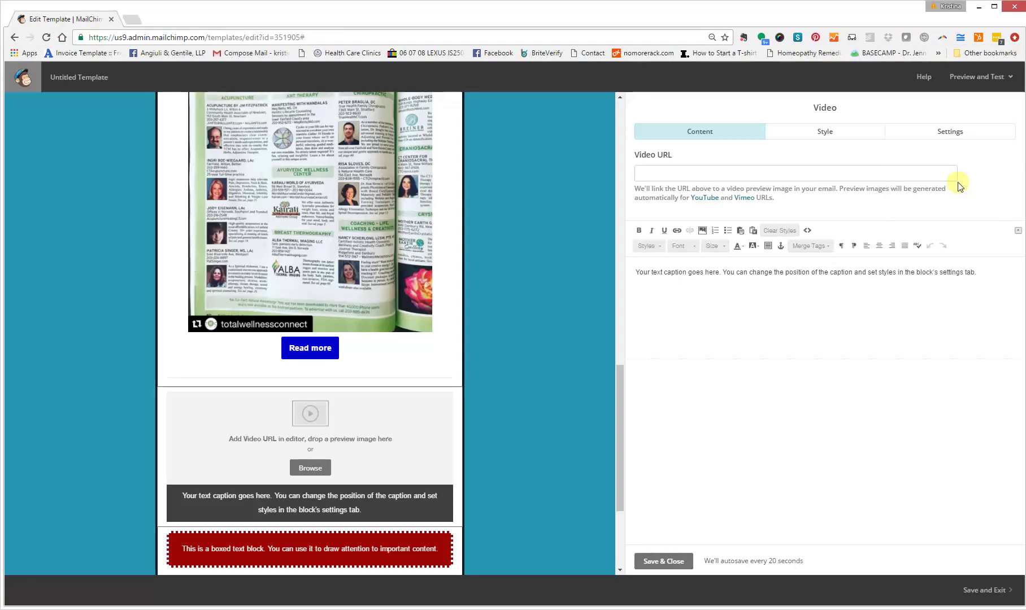
left_click(814, 179)
type("https://youtu.be/buUHId-fN_c")
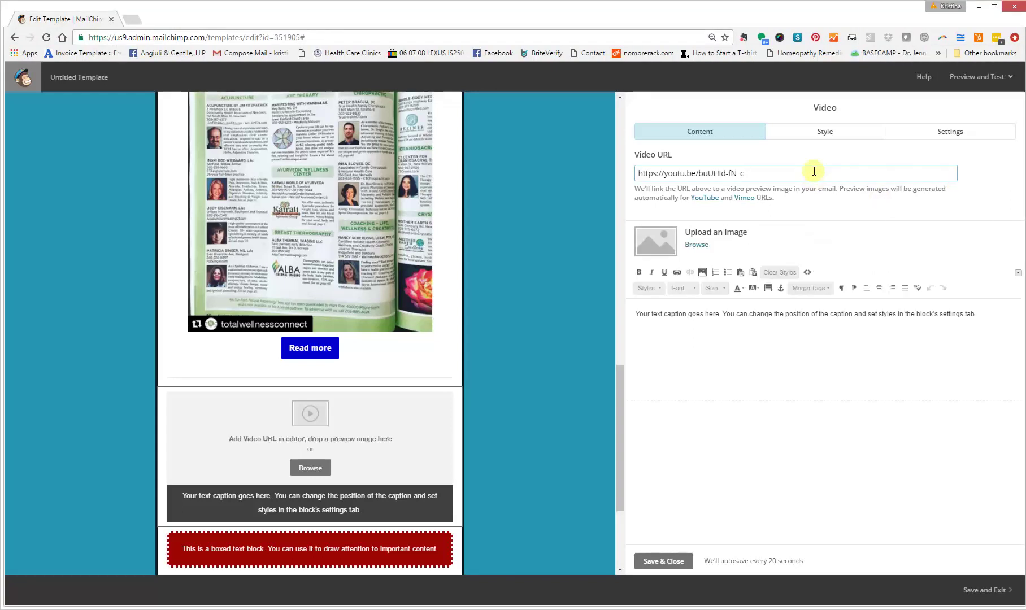
key("Tab")
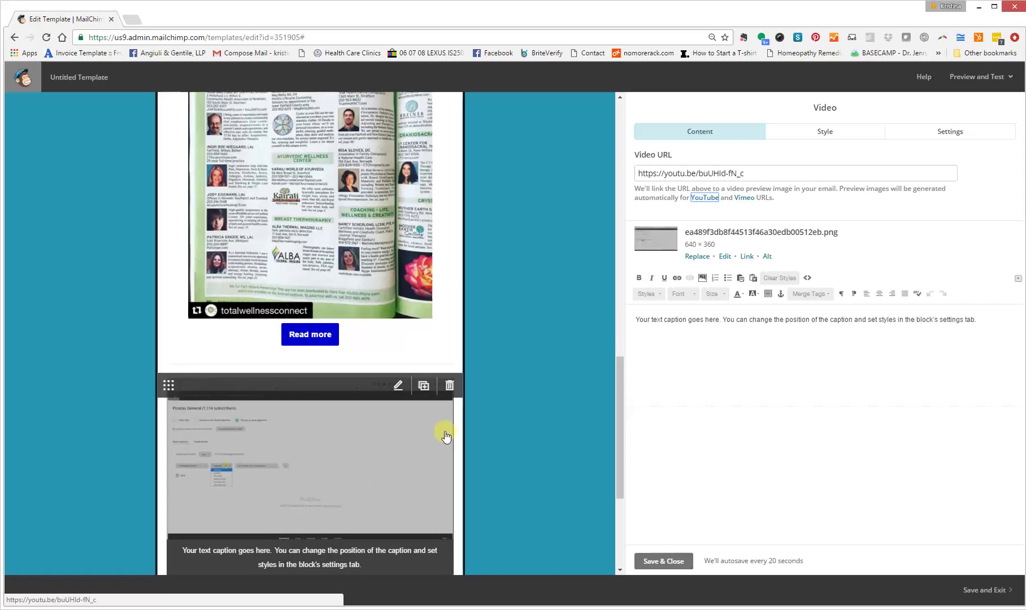
- Replace the Video block's placeholder caption with "Caption here." and save the block
left_click_drag(620, 430, 617, 479)
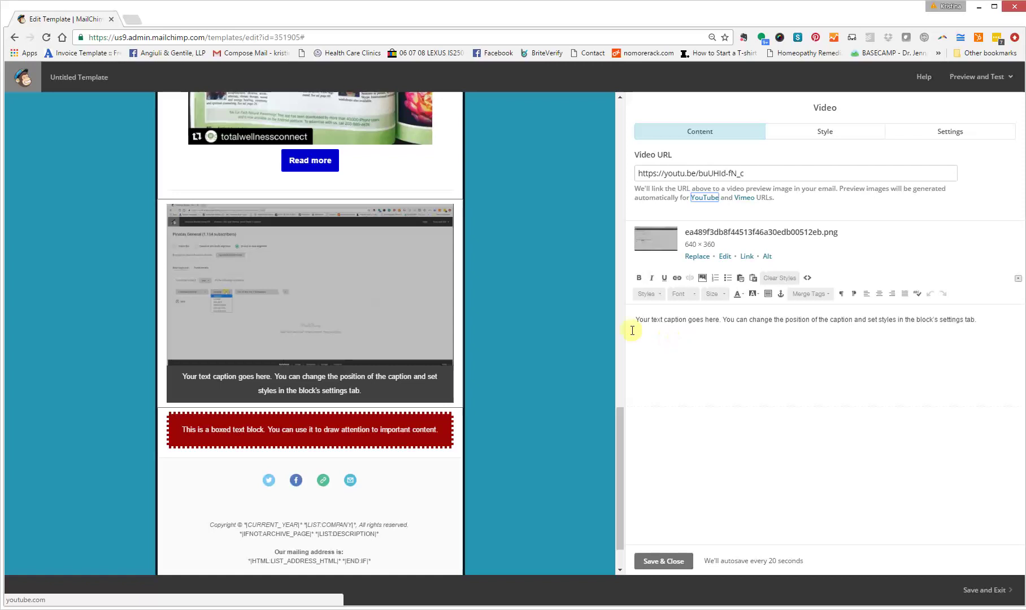
left_click_drag(635, 317, 1013, 323)
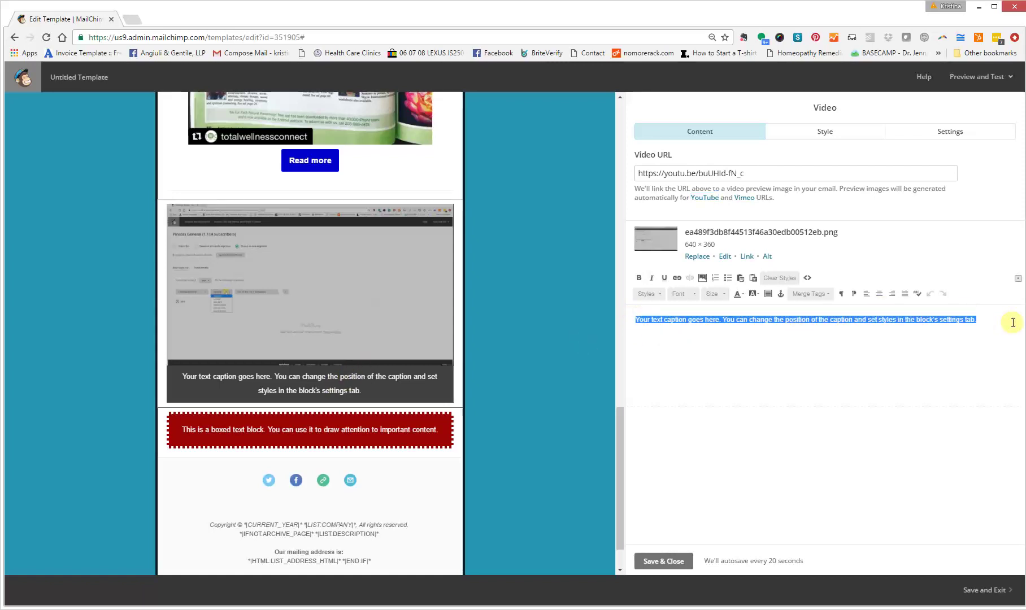
type("Caption here.")
left_click(674, 566)
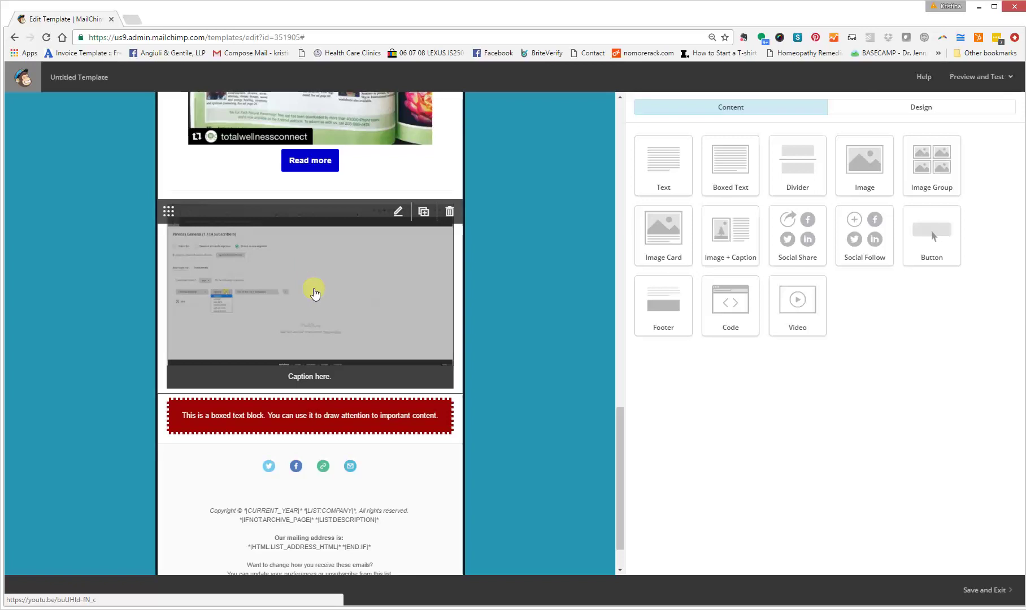
- Preview the whole template in Desktop view, test the video block's link, and leave preview mode
left_click(978, 80)
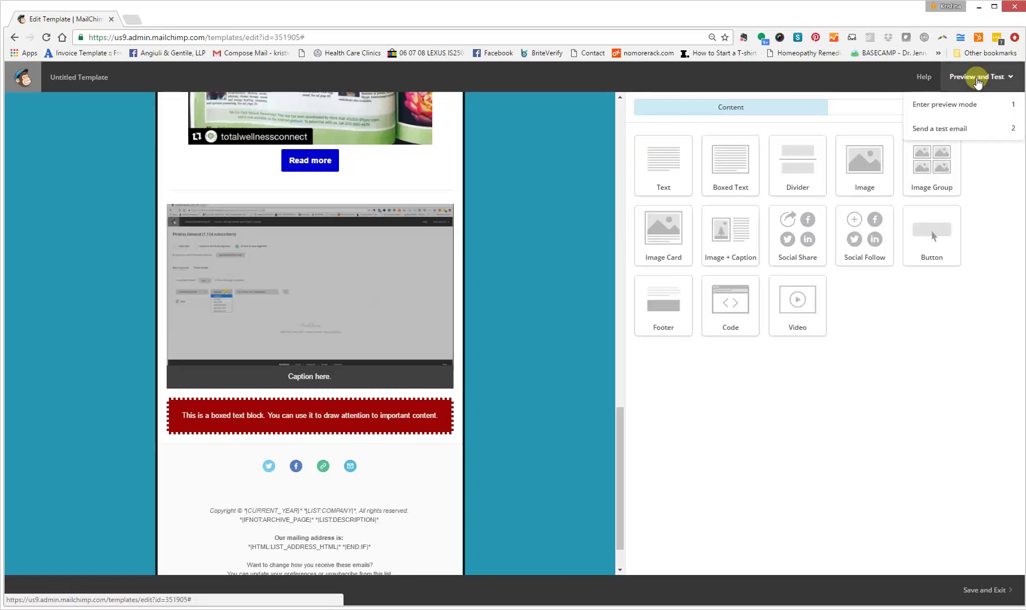
left_click(950, 105)
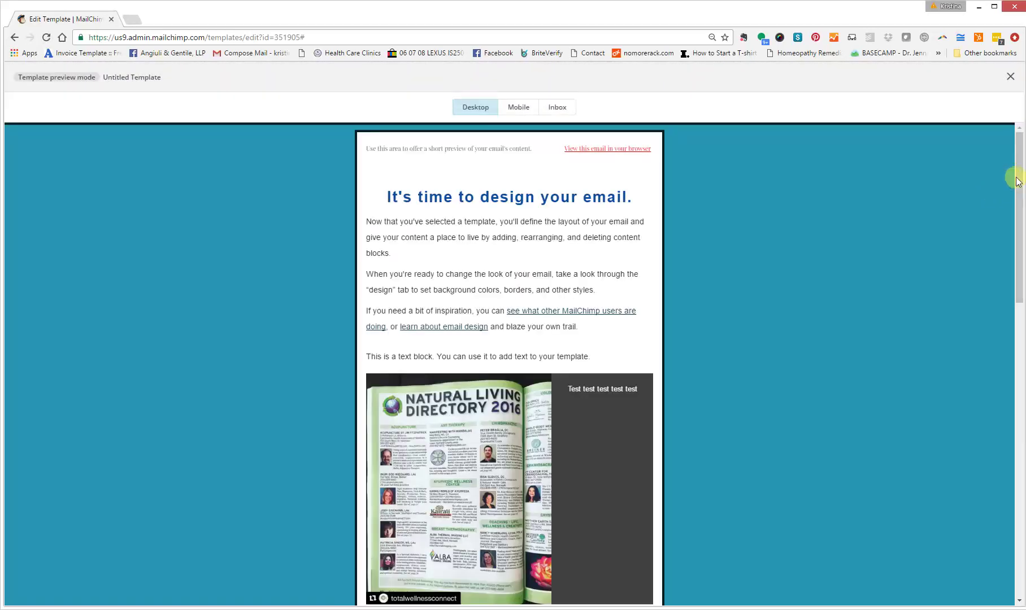
left_click_drag(1020, 182, 997, 358)
scroll(997, 361, "down", 5)
scroll(985, 278, "up", 4)
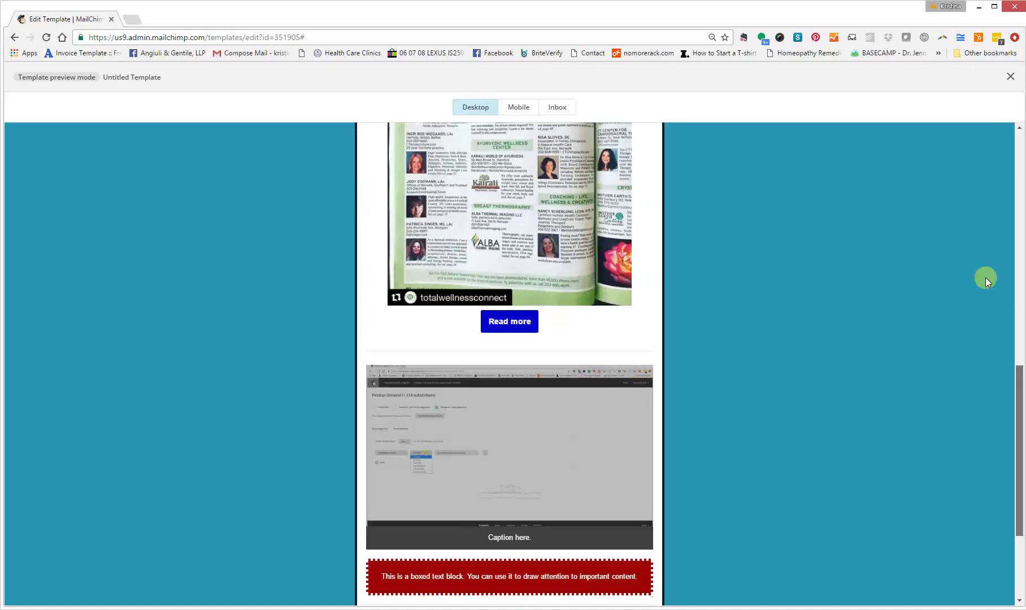
scroll(985, 277, "up", 3)
scroll(985, 279, "down", 5)
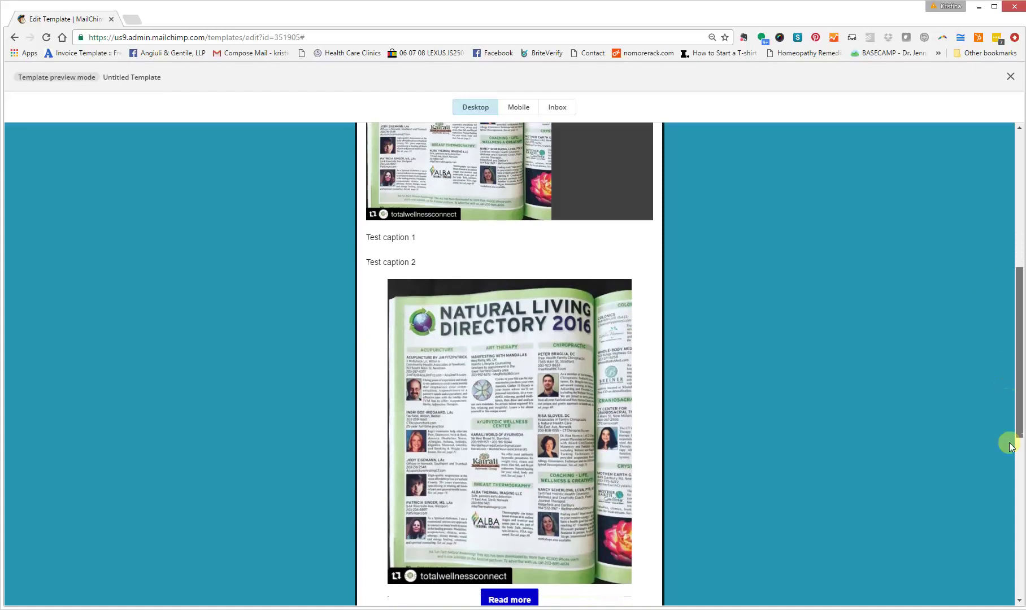
scroll(1009, 467, "down", 5)
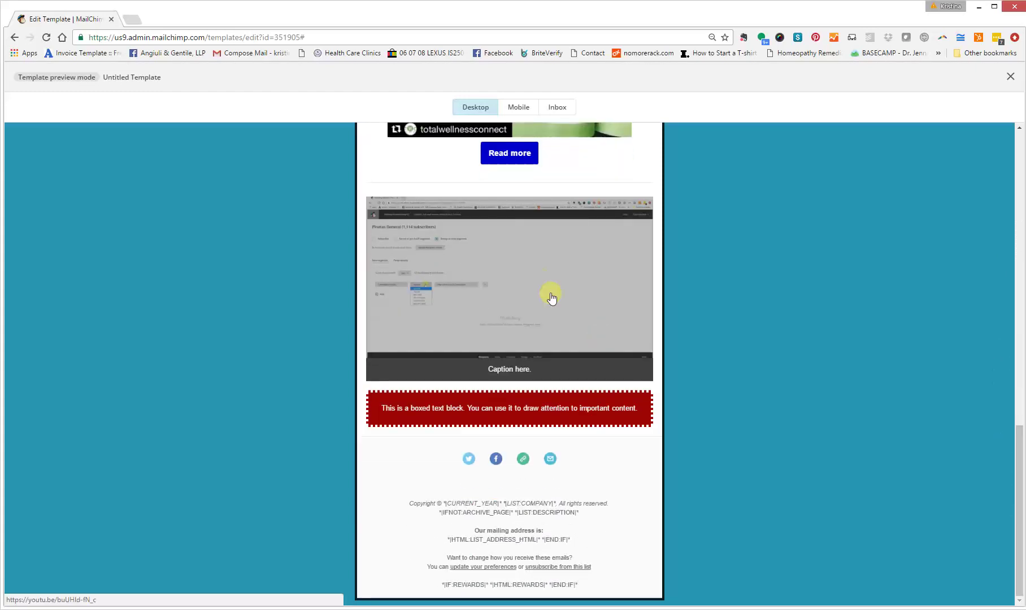
left_click(521, 289)
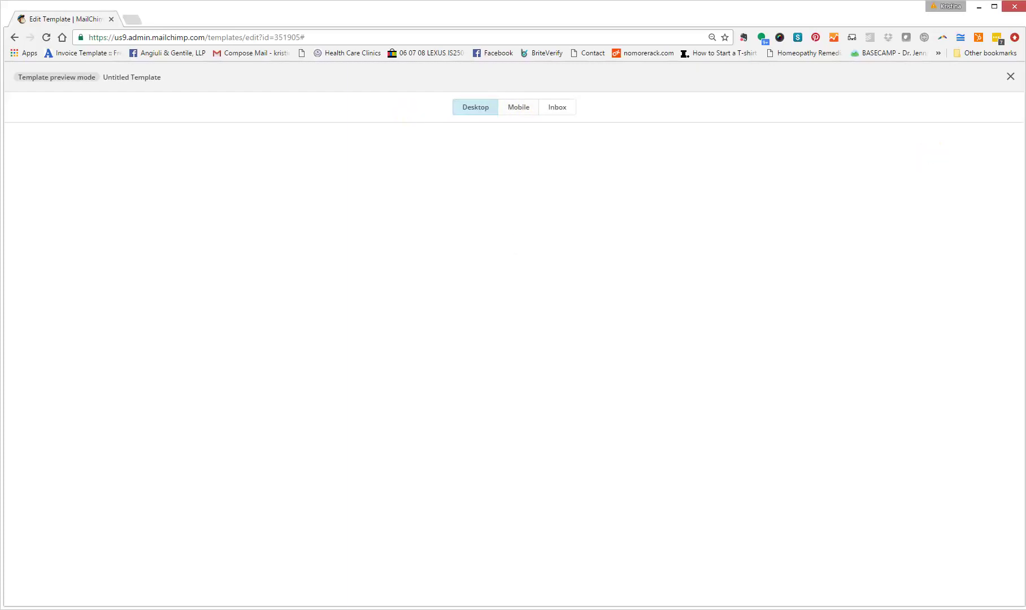
left_click(1010, 76)
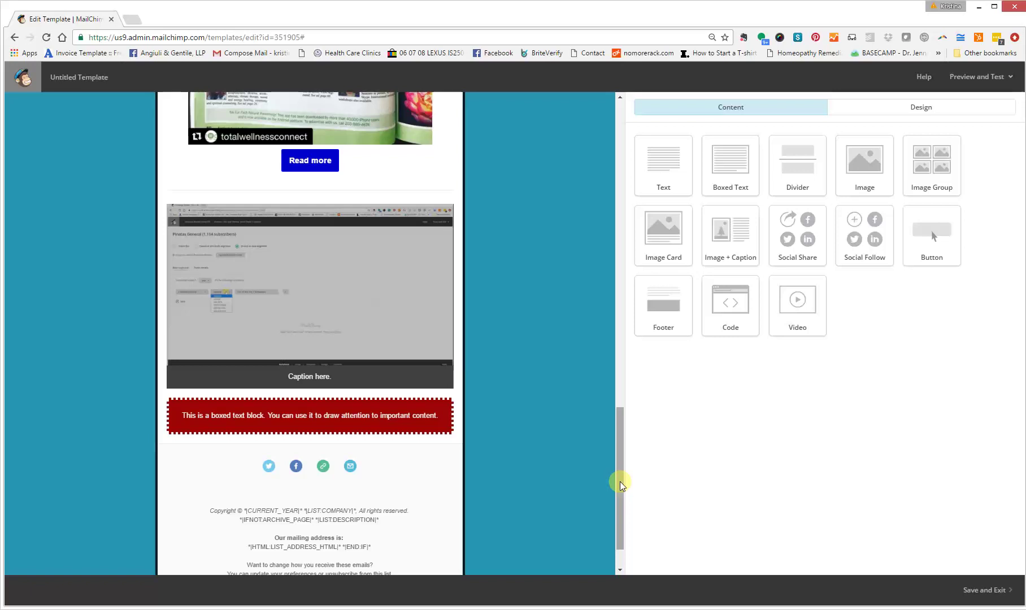
left_click_drag(618, 409, 619, 143)
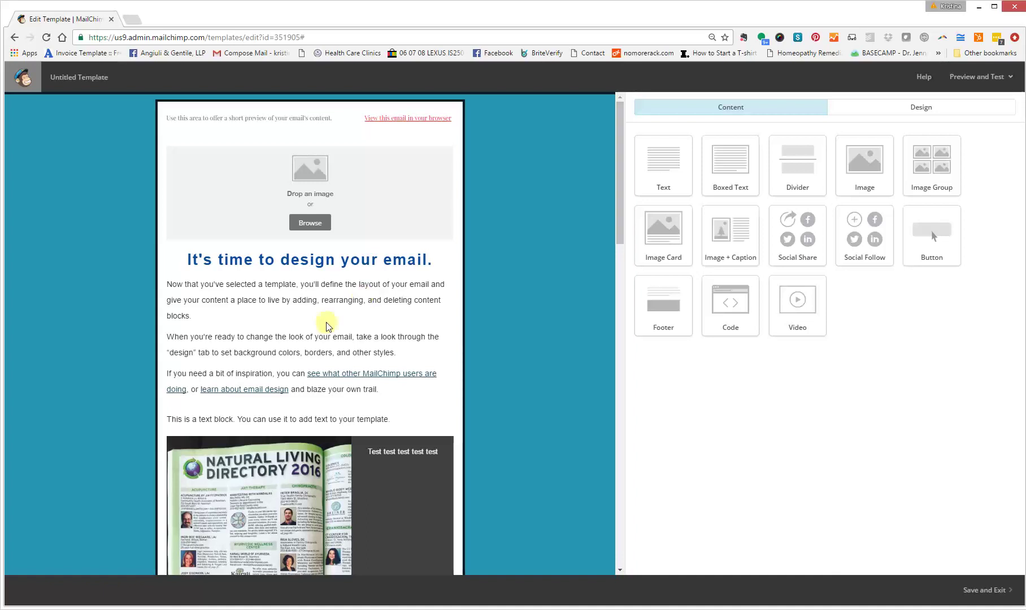
mouse_move(329, 340)
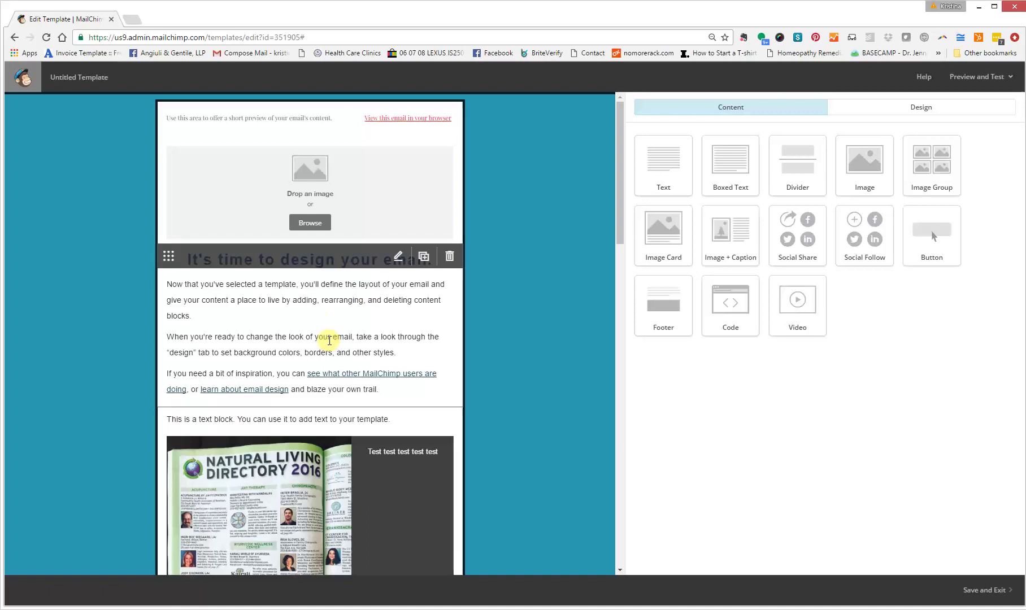
left_click(330, 340)
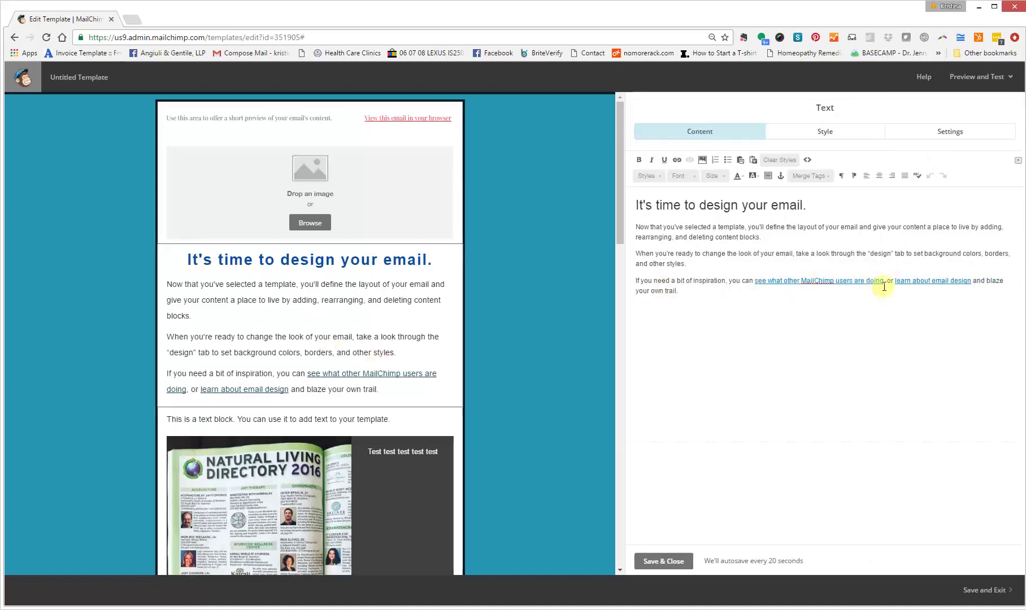
left_click(794, 253)
left_click_drag(777, 251, 740, 254)
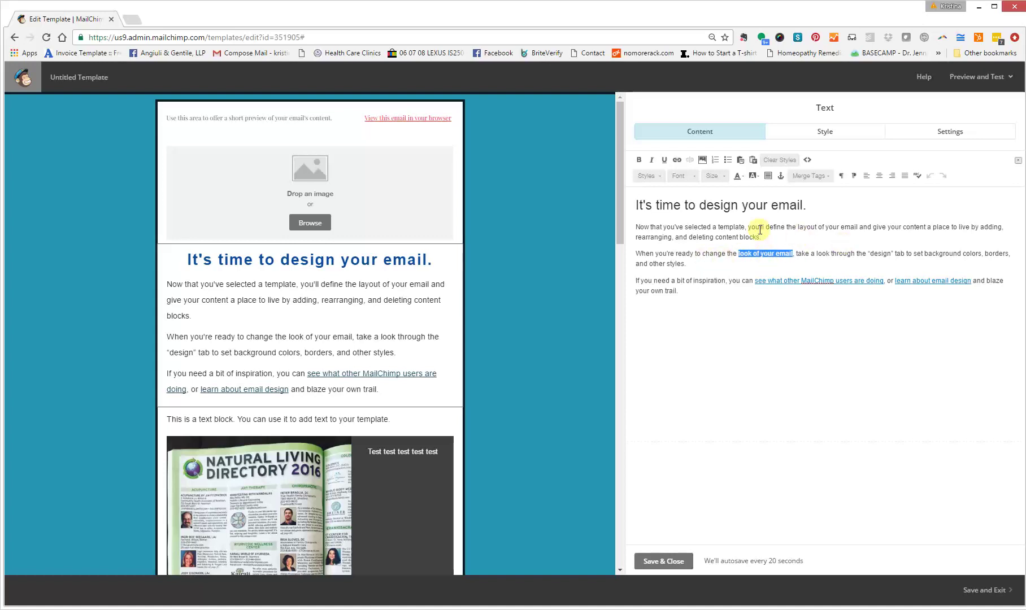
left_click(677, 161)
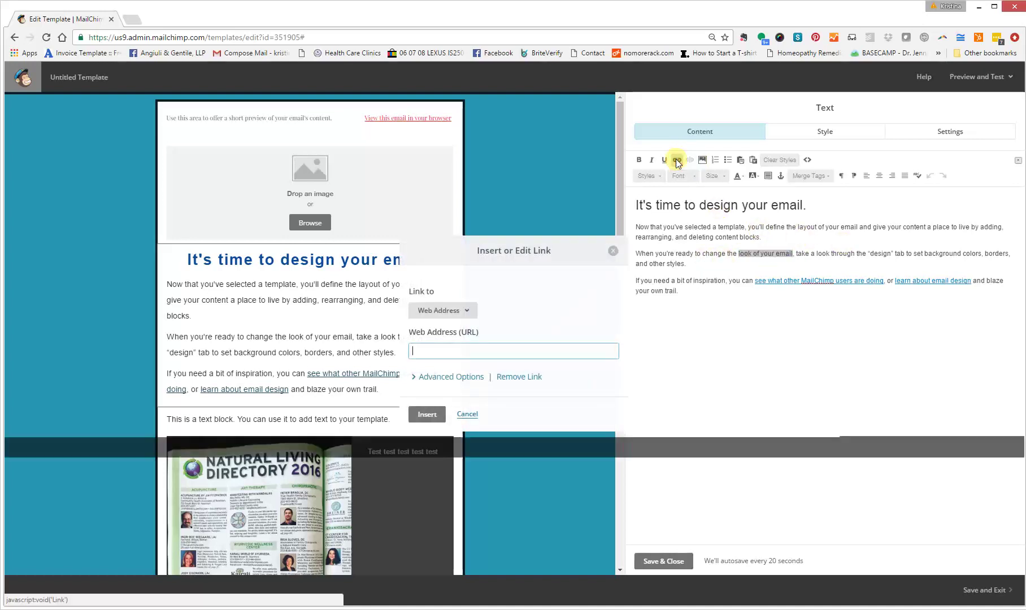
left_click(502, 354)
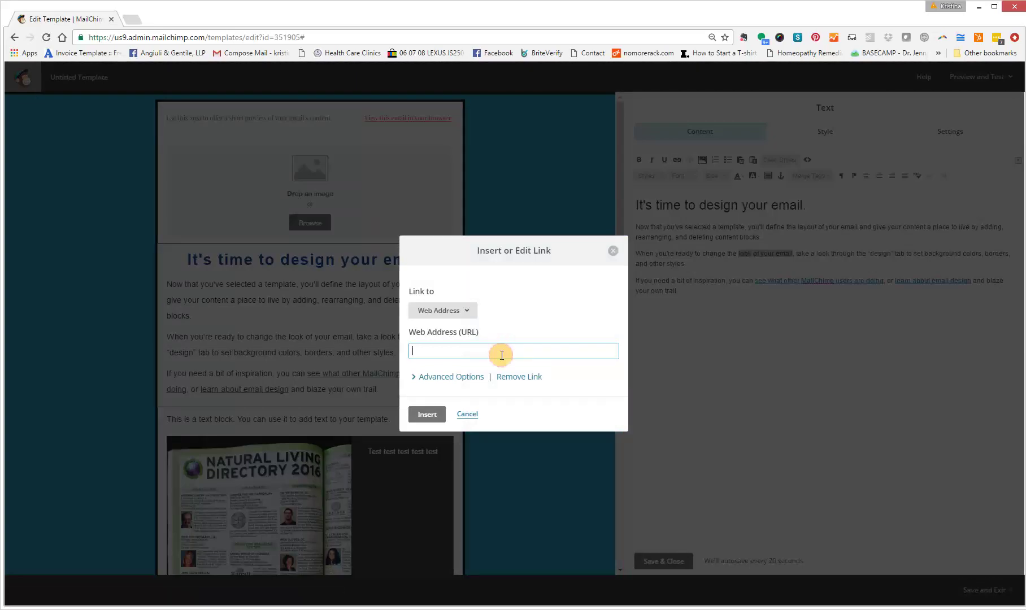
type("https://youtu.be/buUHId-fN_c")
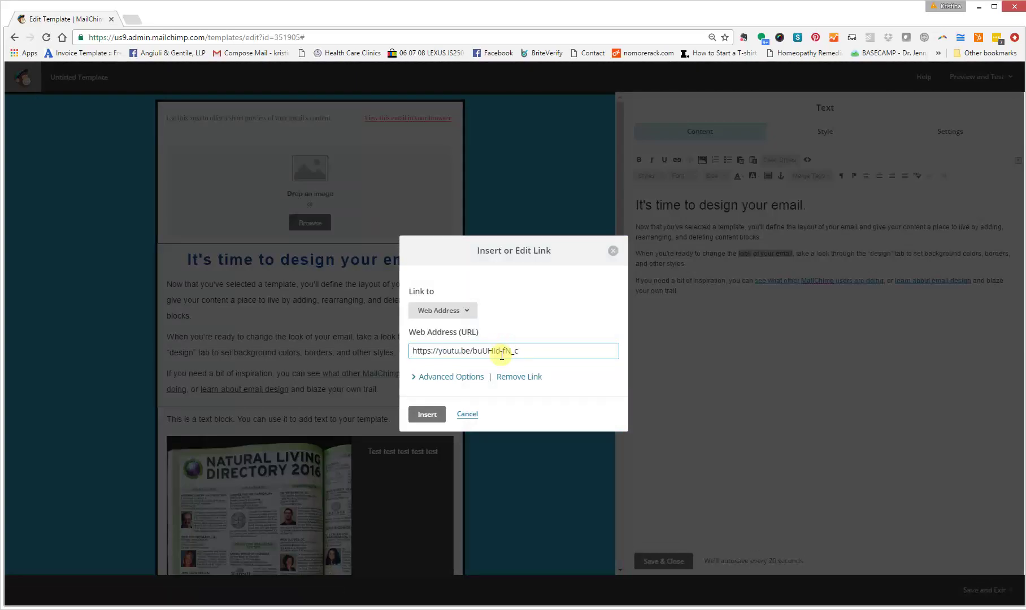
- Try the Email Address link type and look through its address, subject and message body fields
left_click(463, 313)
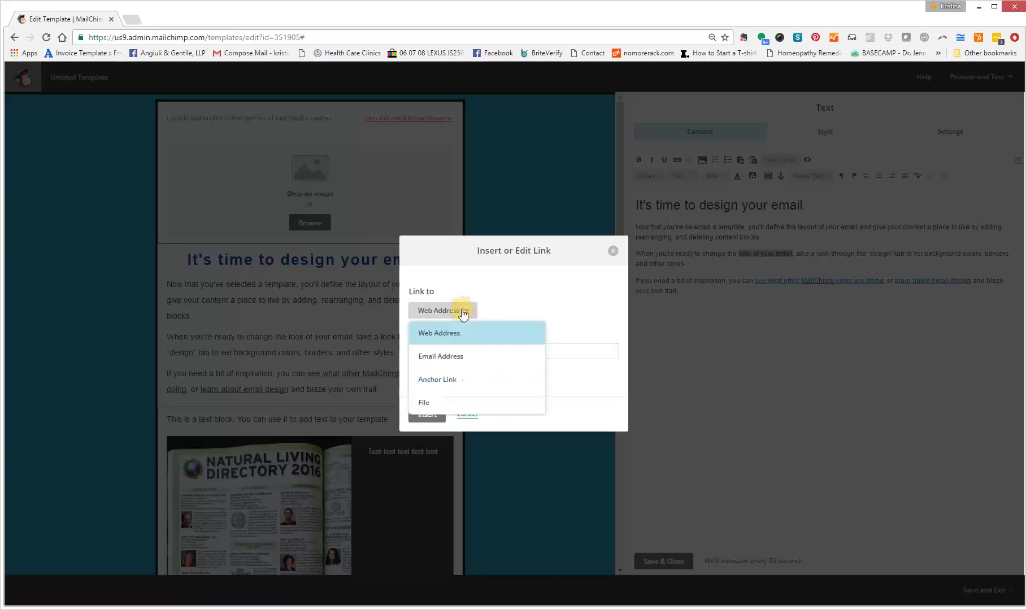
left_click(450, 362)
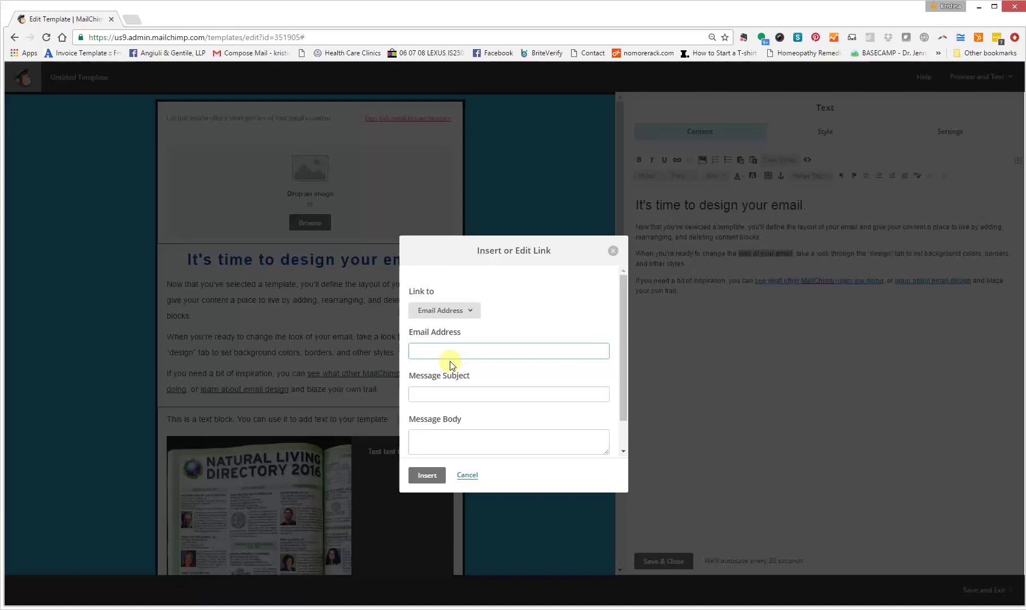
left_click(448, 387)
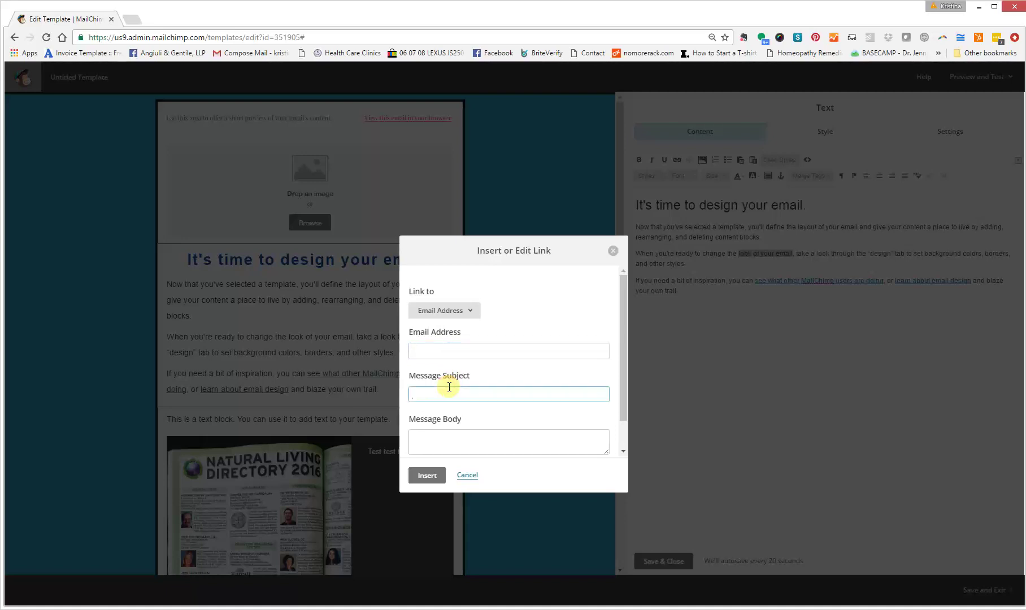
left_click(453, 434)
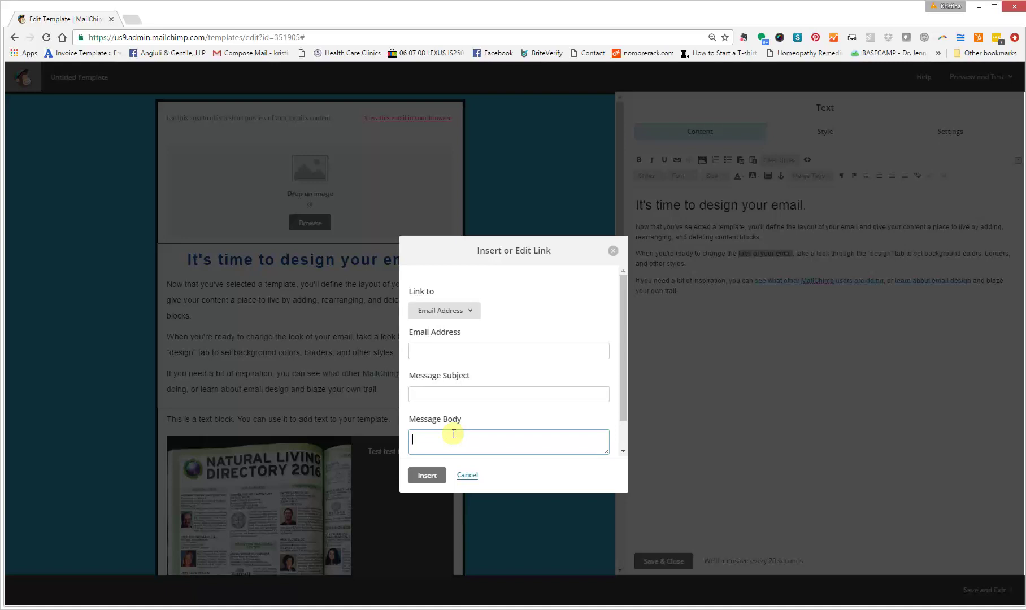
- Set the link type to File, choose the PNG 997b8df9a0d94ef58d90e14c7e30b20f, and insert the link on "look of your email"
left_click(452, 310)
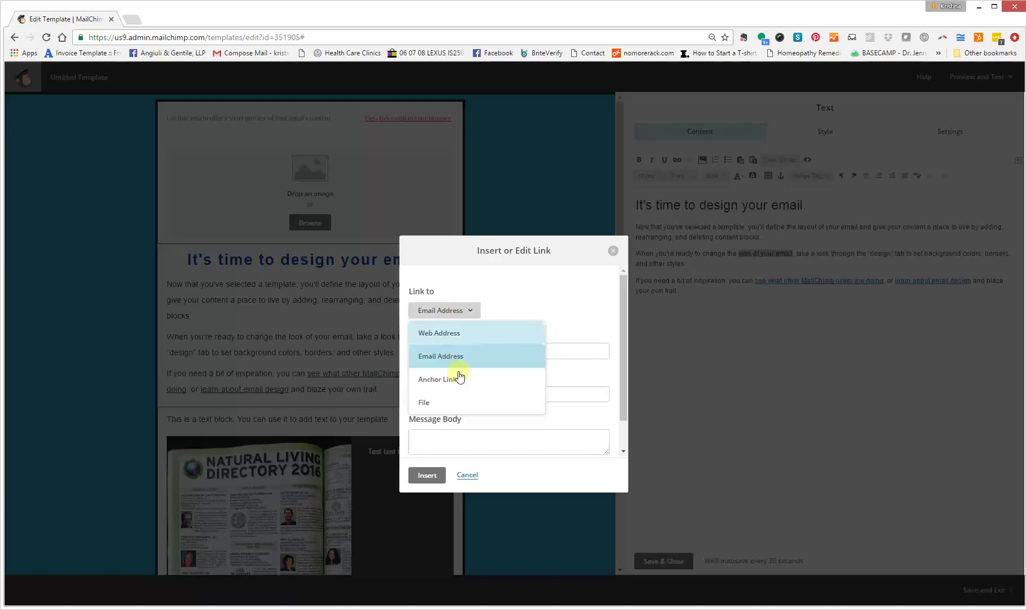
left_click(451, 404)
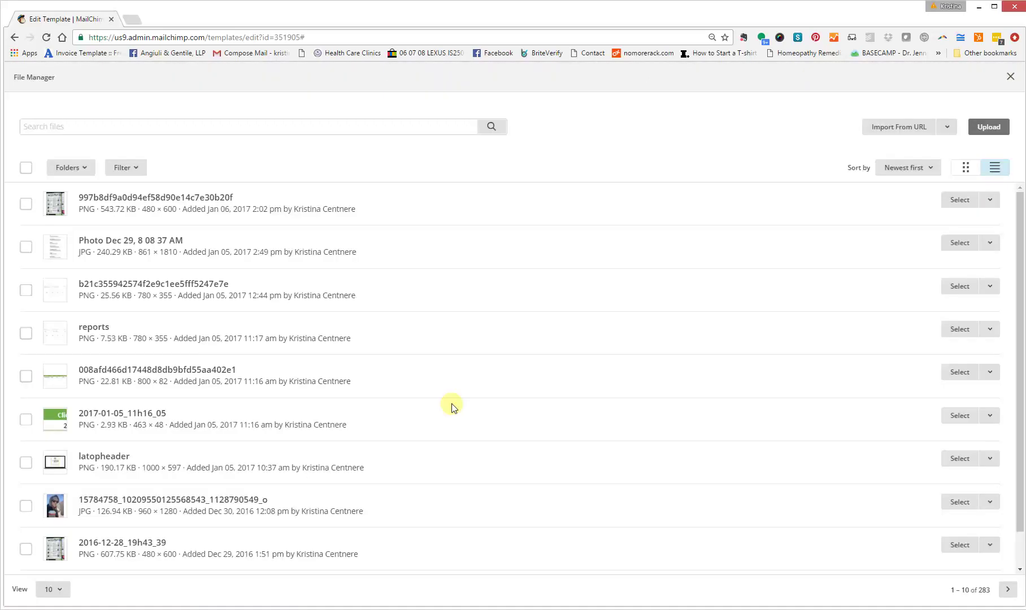
left_click(960, 200)
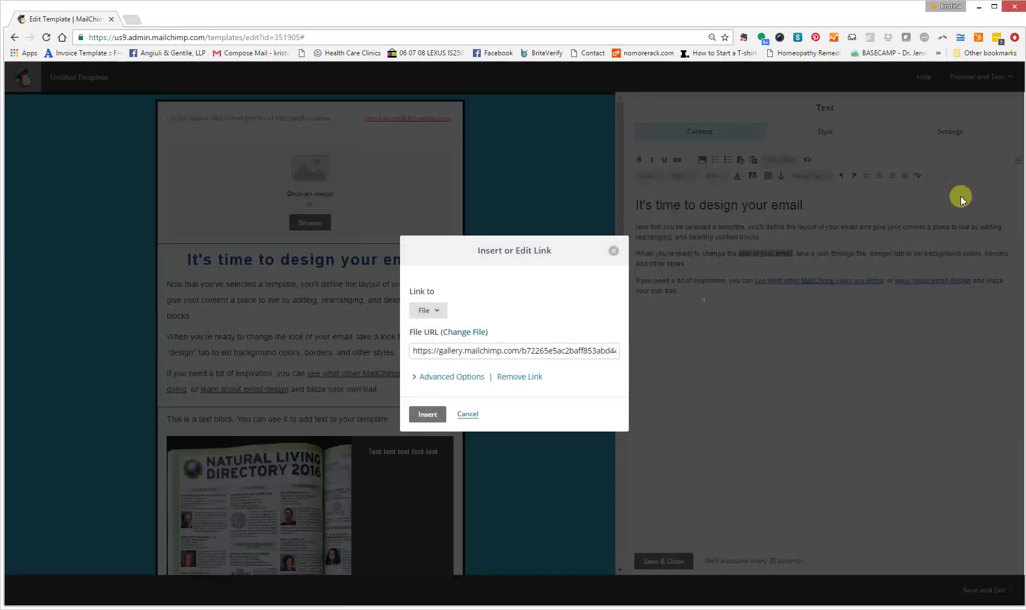
left_click(425, 417)
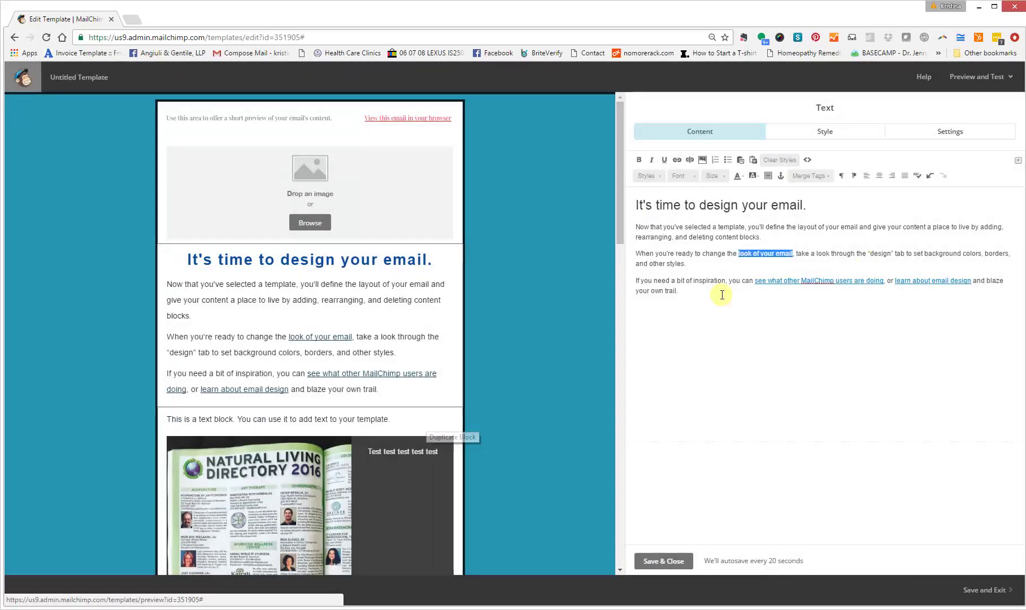
- Enter preview mode and view the template in the Mobile layout
left_click(975, 77)
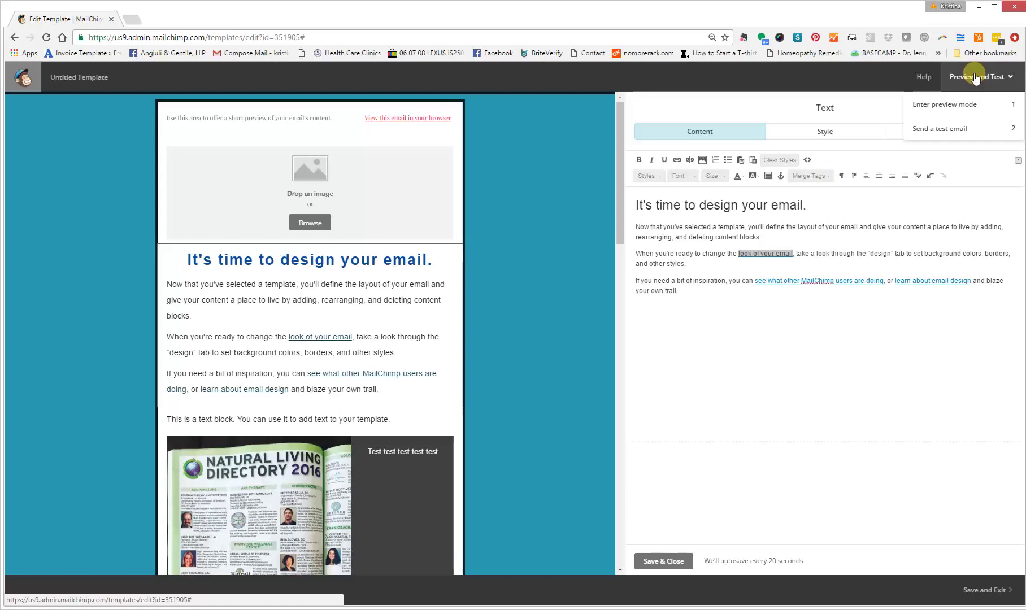
left_click(949, 105)
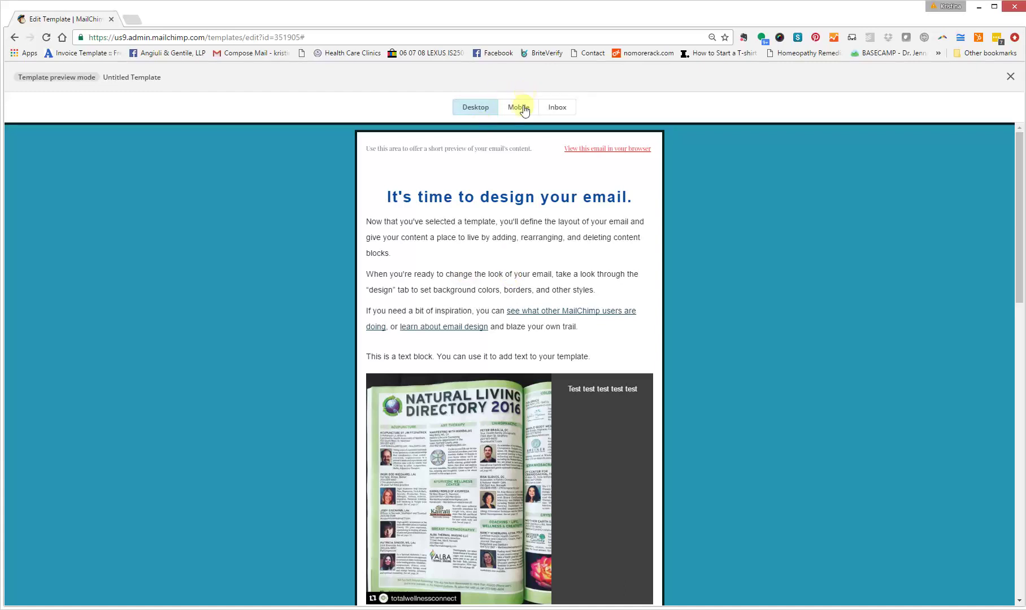
left_click(520, 107)
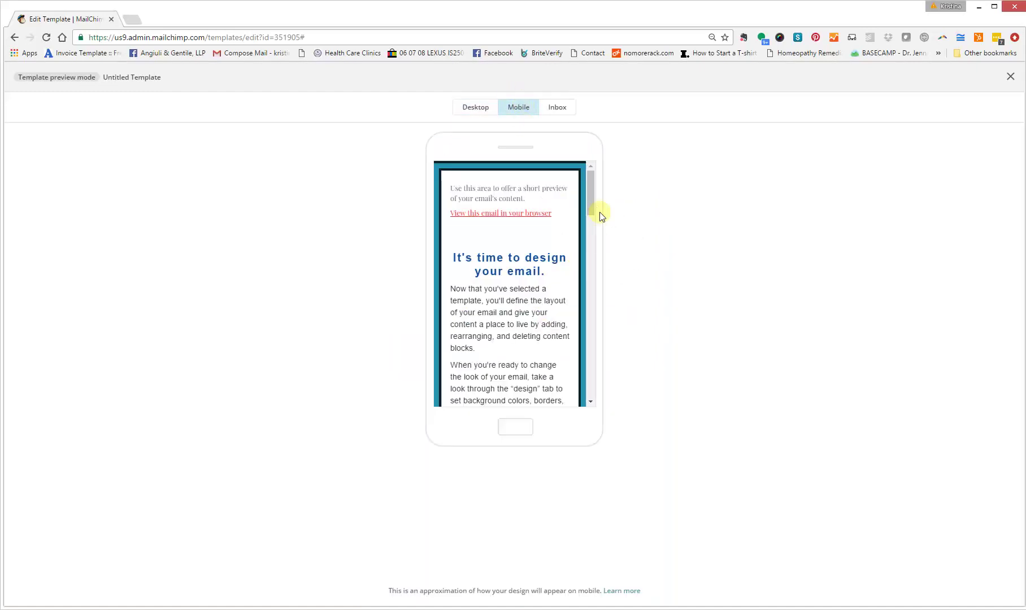
- Scroll through the Mobile preview, look at the Inbox and Desktop previews of the template, and leave preview mode
left_click_drag(589, 197, 591, 153)
left_click(555, 111)
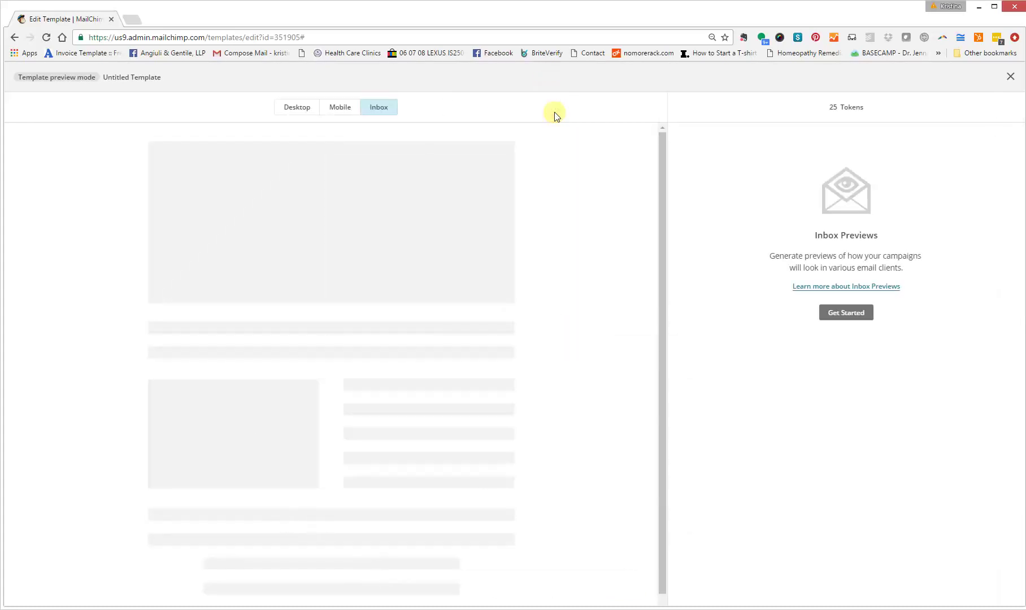
left_click(343, 108)
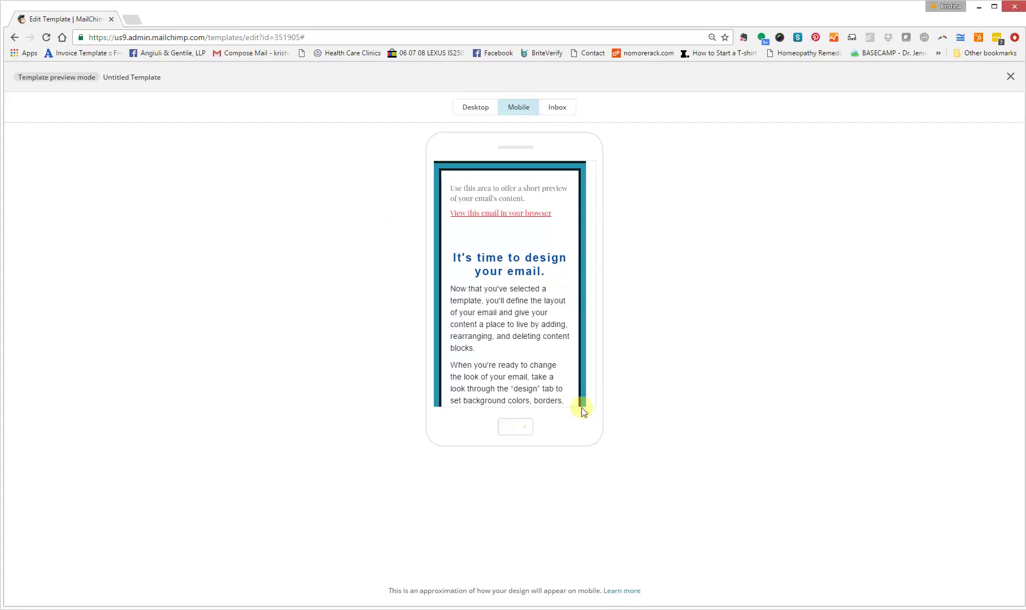
left_click(480, 107)
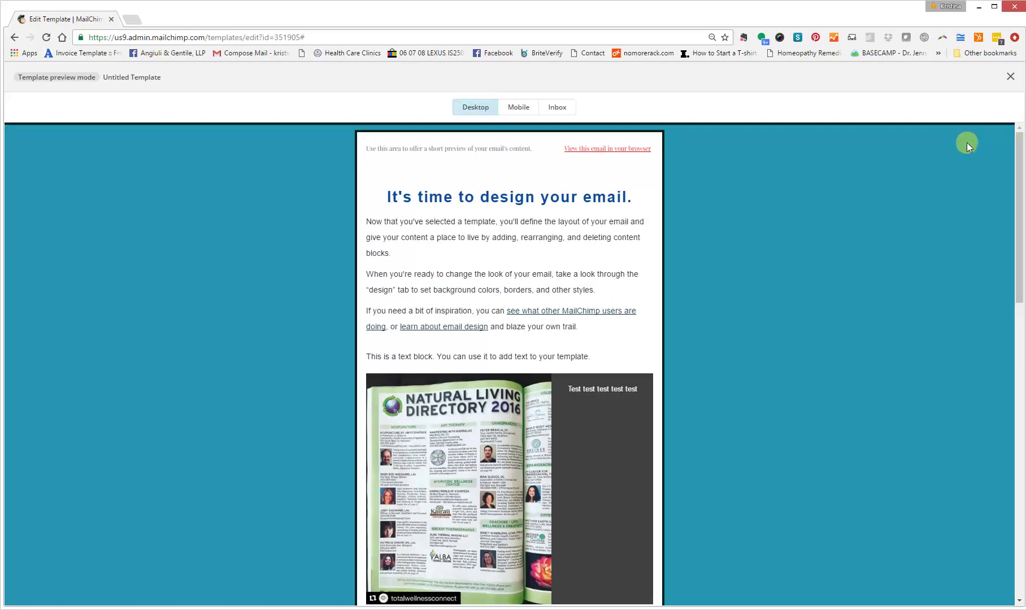
left_click(1011, 76)
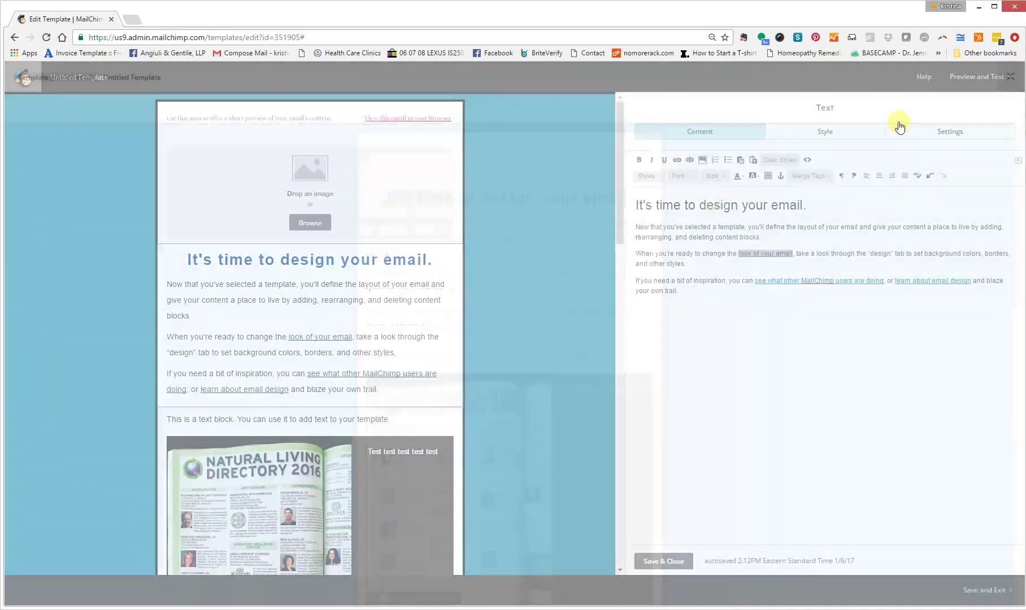
- Save and close the text block, and test its "look of your email" link in the Desktop preview before returning to the editor
left_click(664, 561)
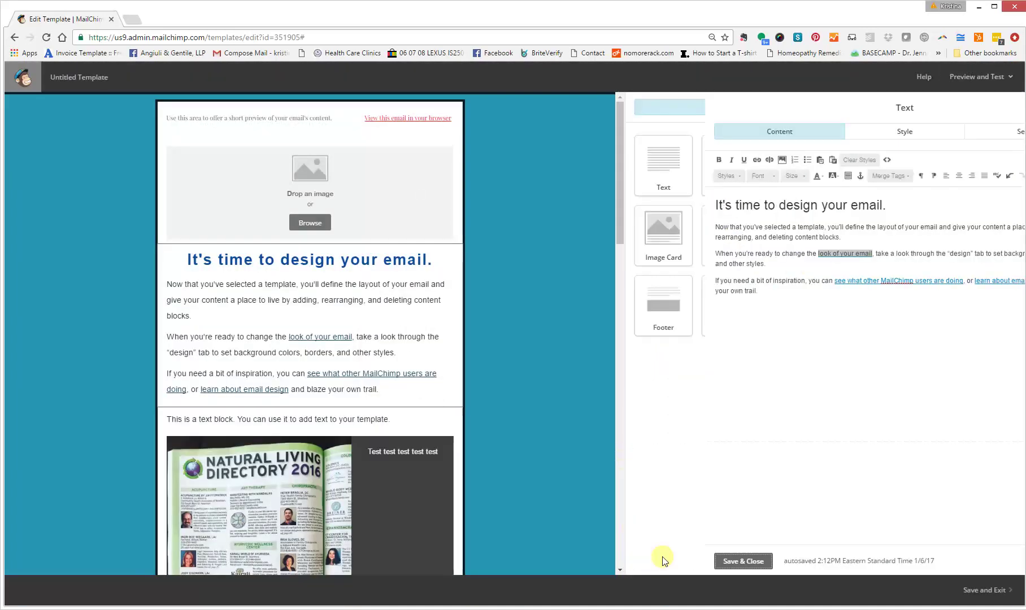
left_click(958, 85)
left_click(952, 104)
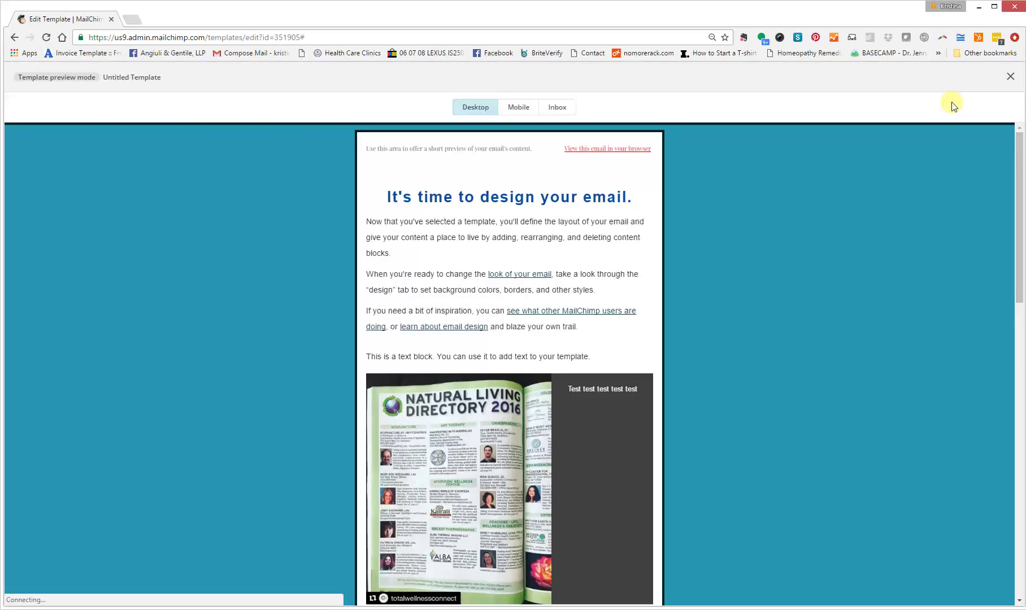
left_click(532, 275)
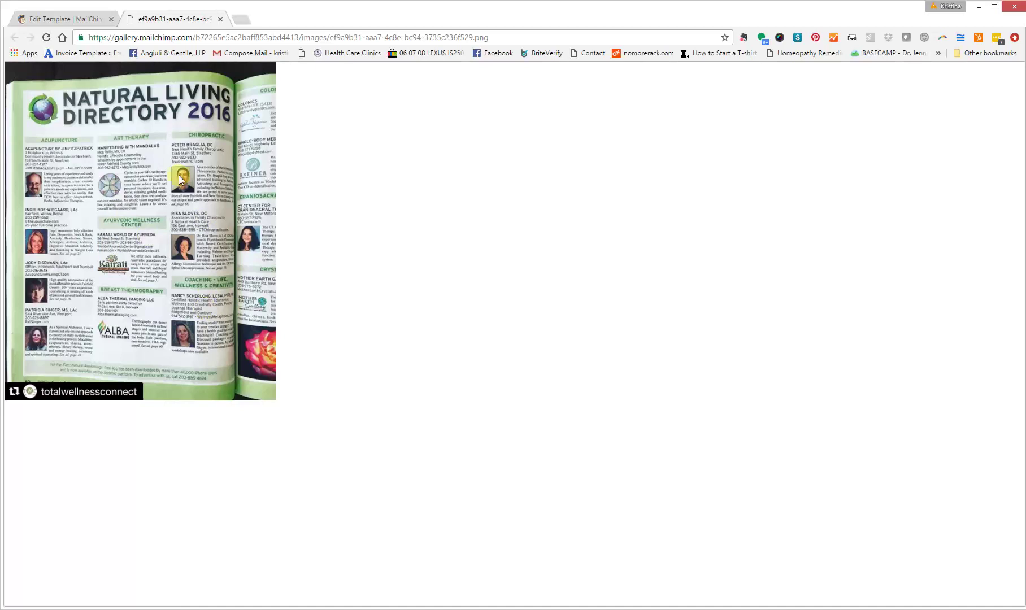
left_click(70, 21)
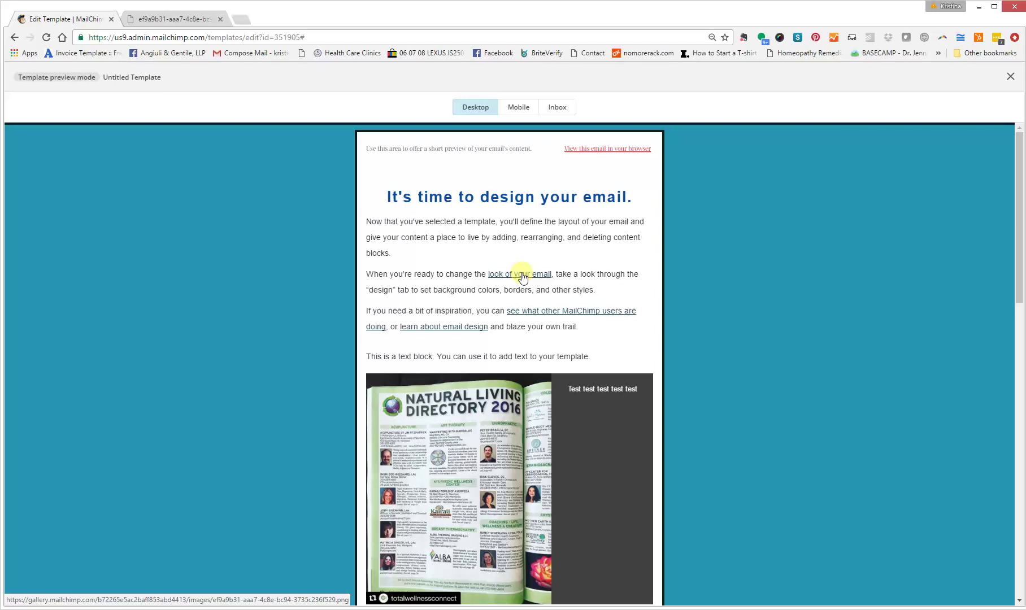
left_click(1010, 77)
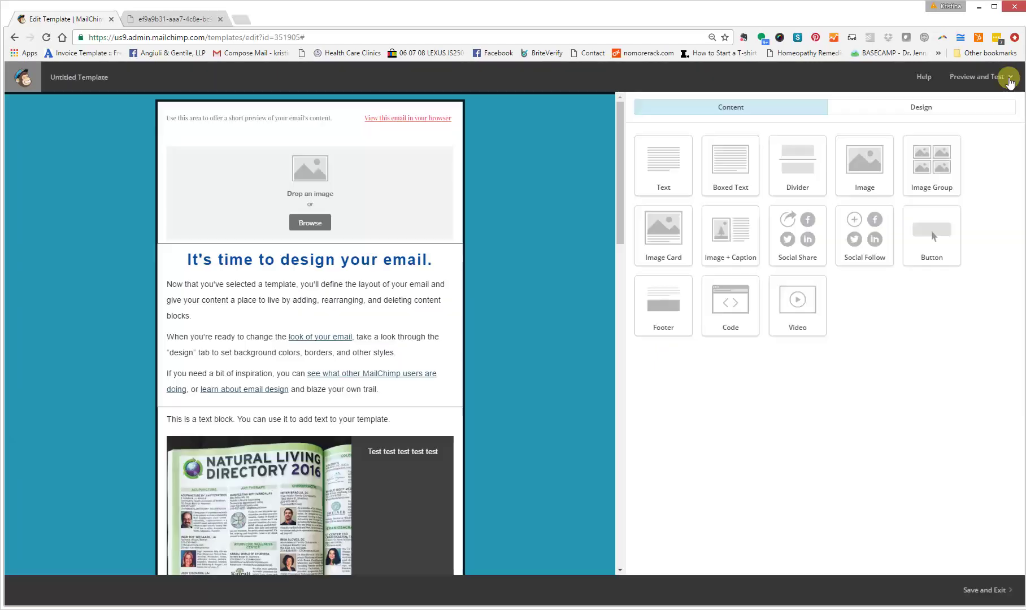